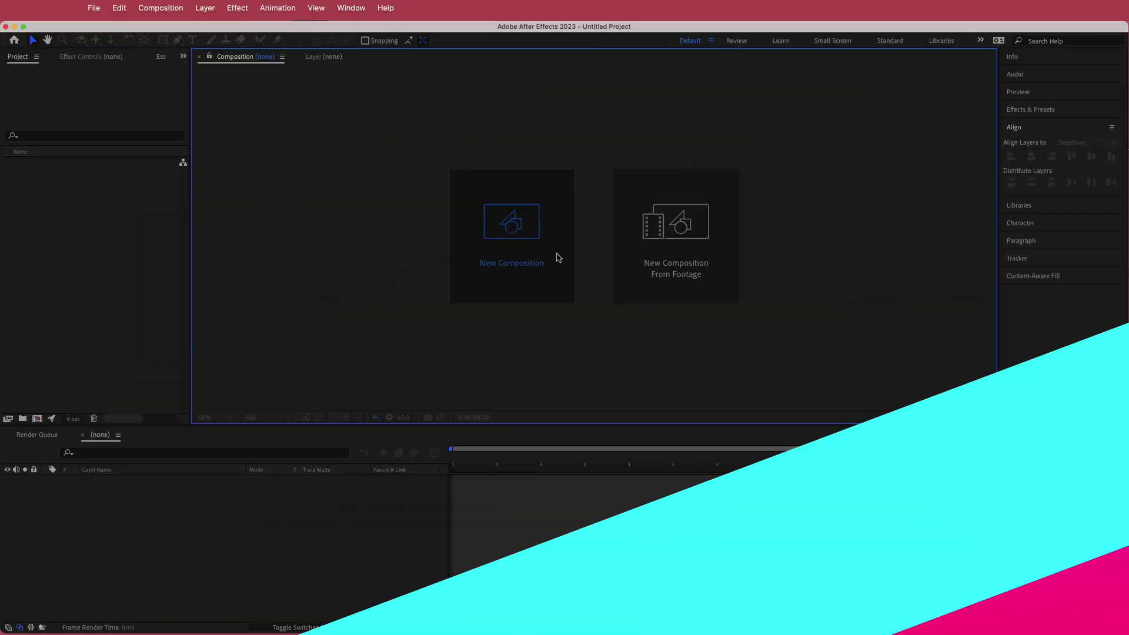
Create a 1920x1080, 29.97 fps composition lasting 5 seconds and add a text layer reading "create".
left_click(555, 255)
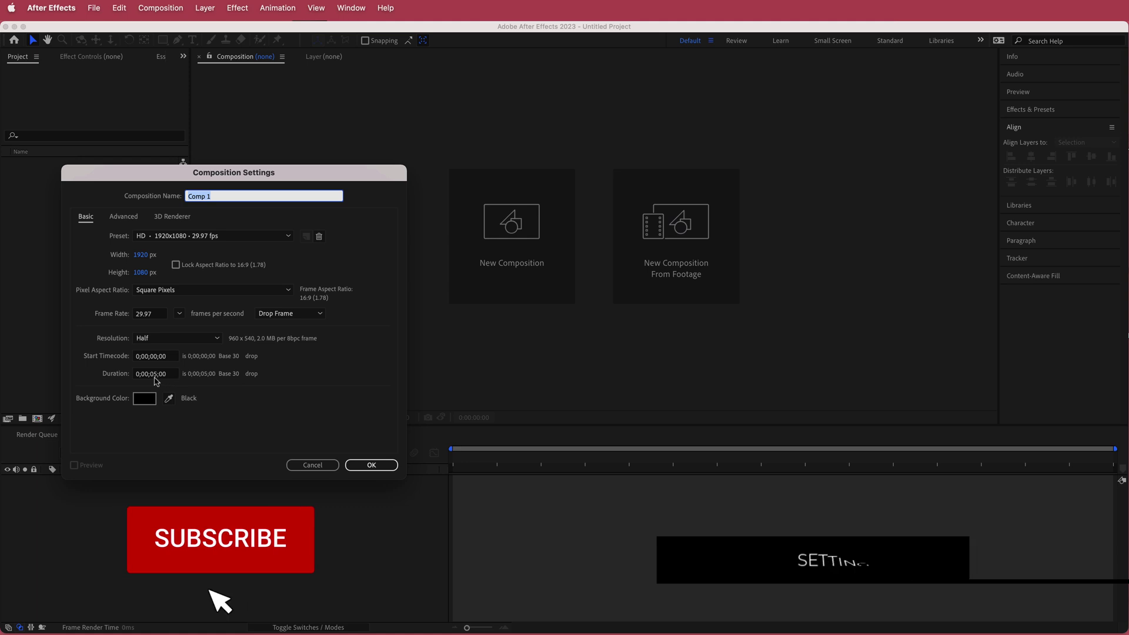
left_click(365, 465)
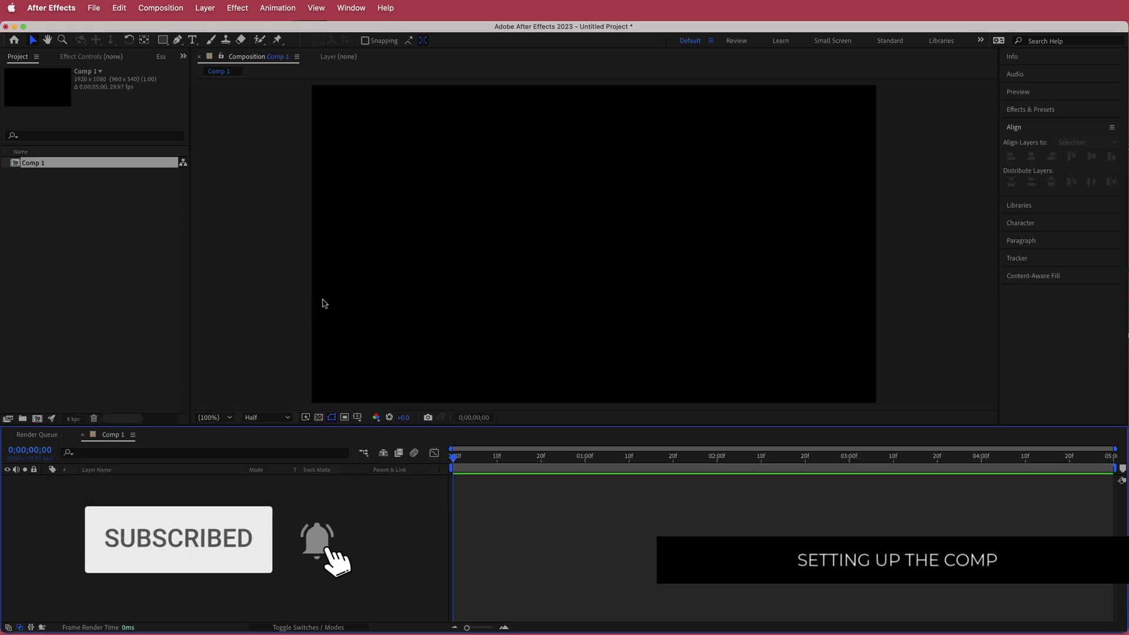
right_click(370, 484)
mouse_move(419, 492)
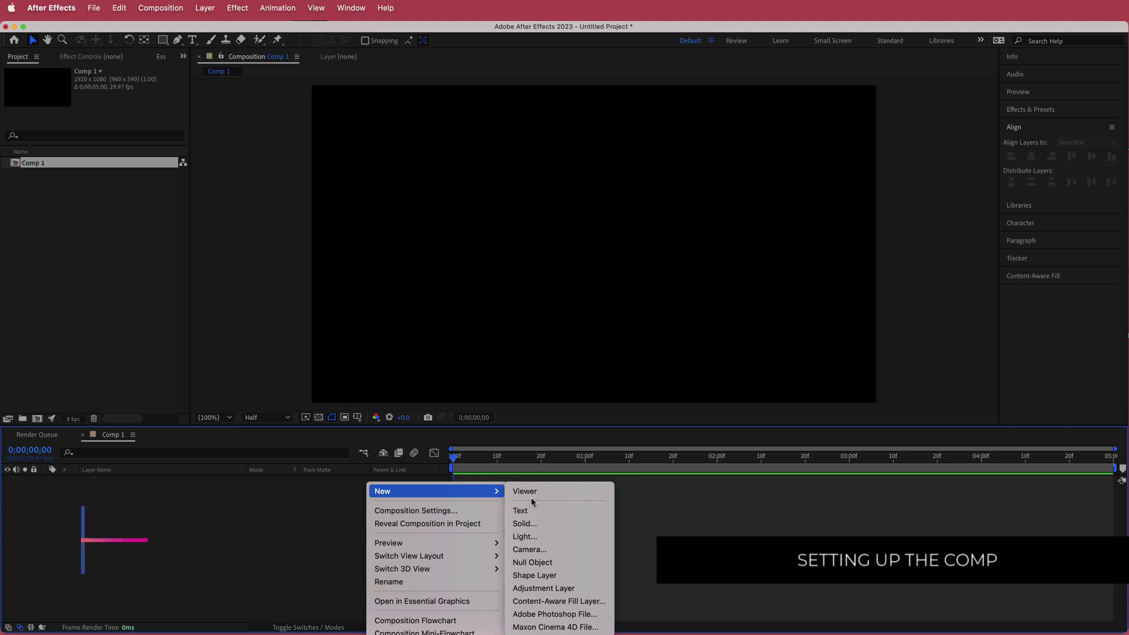
left_click(569, 510)
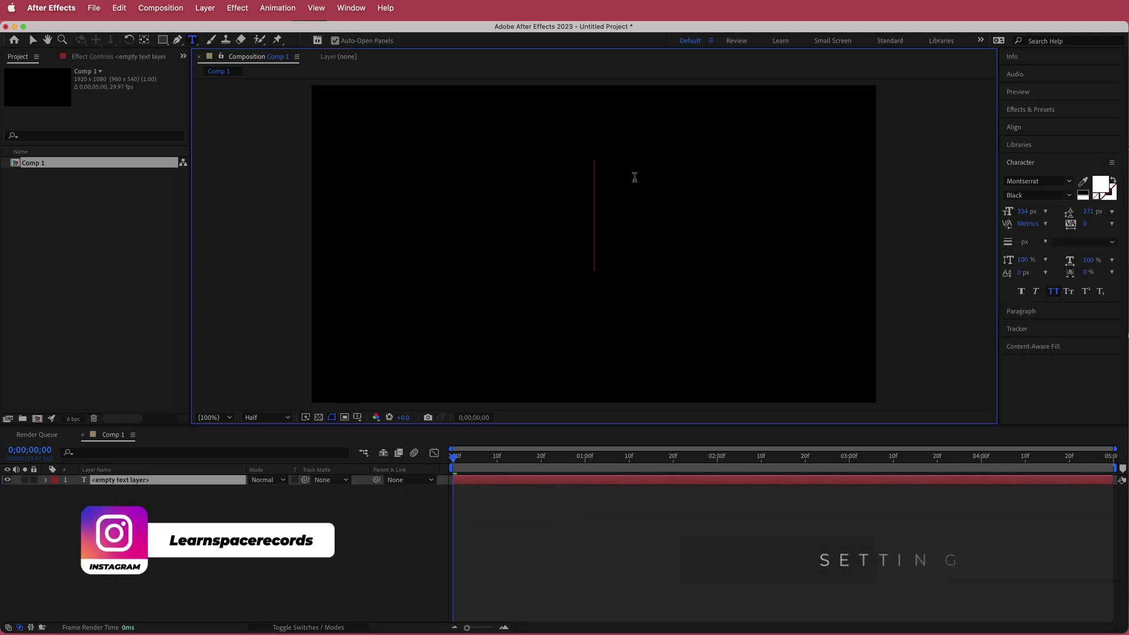
type("create")
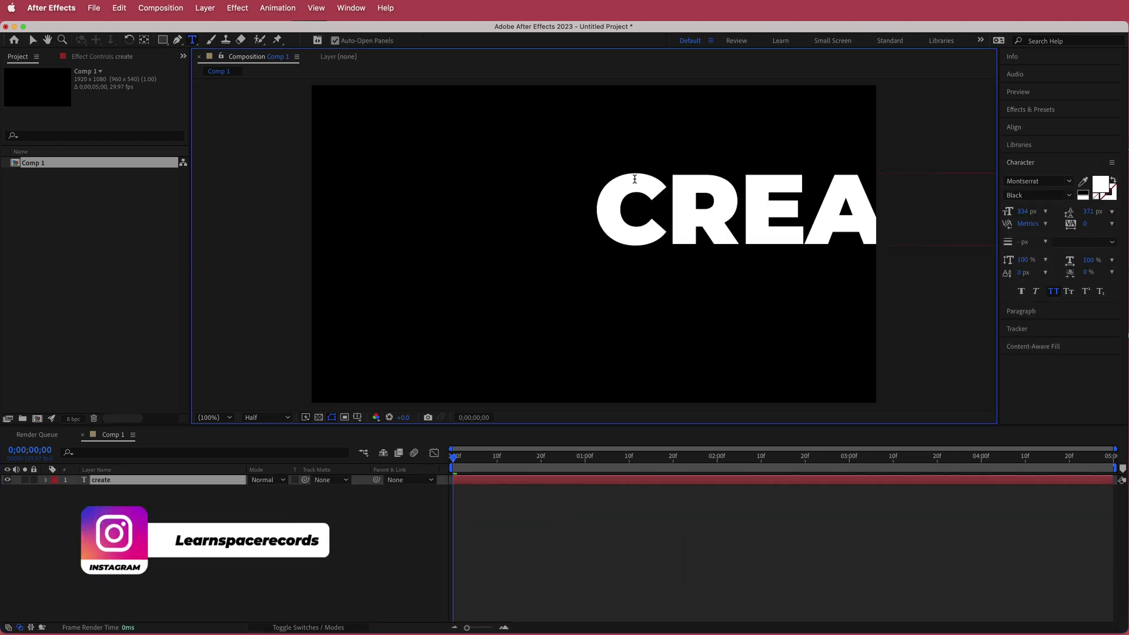
Reduce the "create" text to 288 px and centre it horizontally and vertically in the composition.
double_click(666, 202)
left_click_drag(1023, 211, 994, 214)
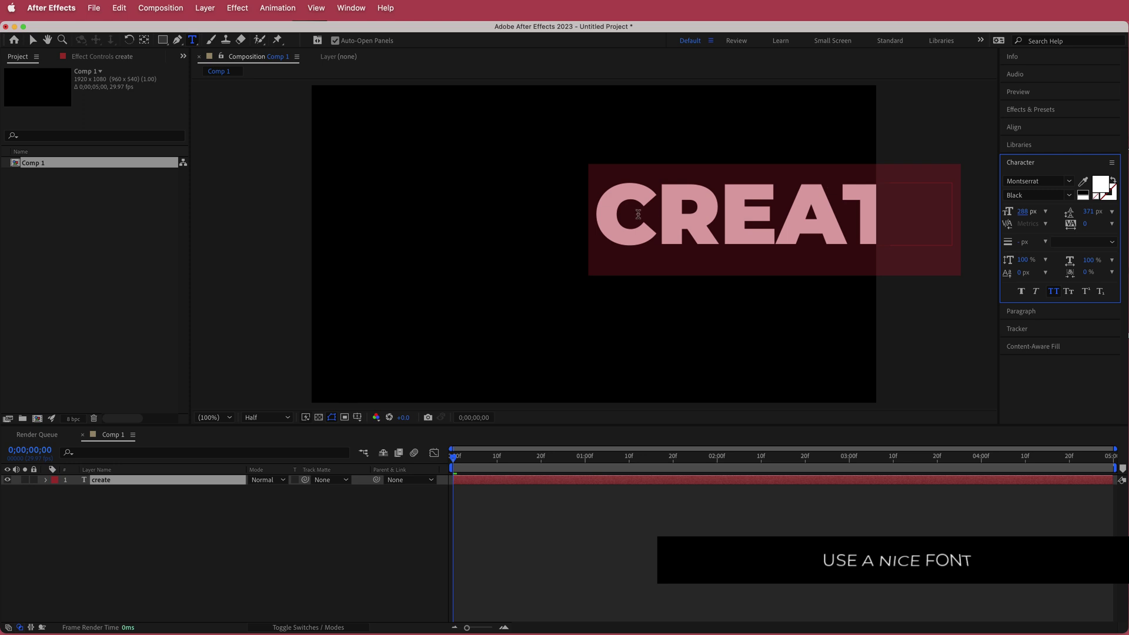
left_click(1012, 128)
left_click(1031, 156)
left_click(1092, 157)
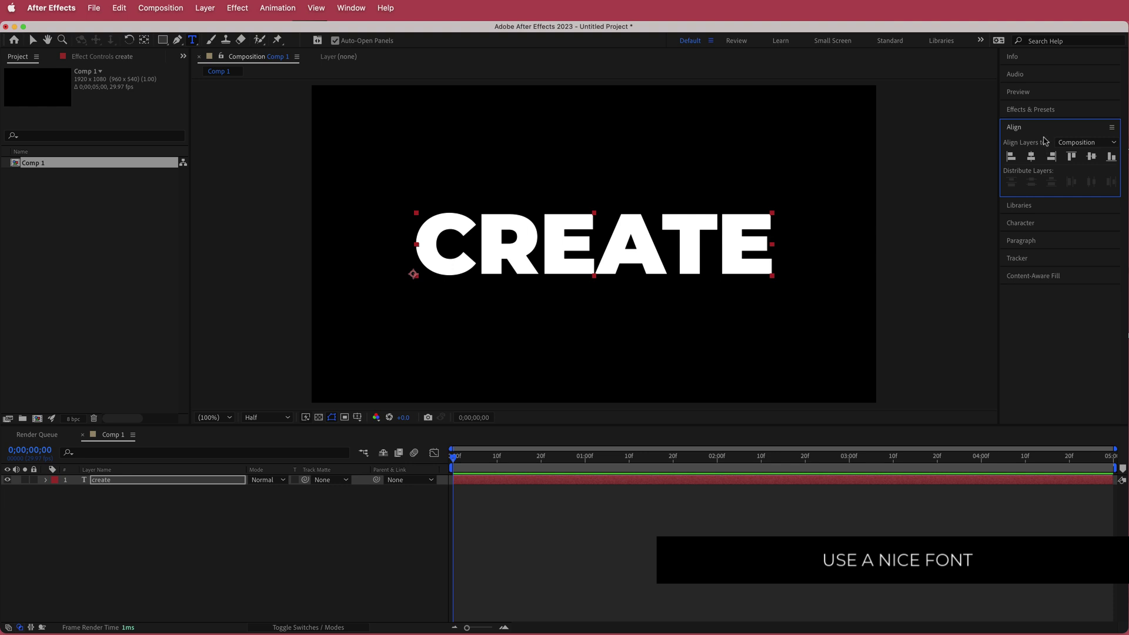
left_click(351, 8)
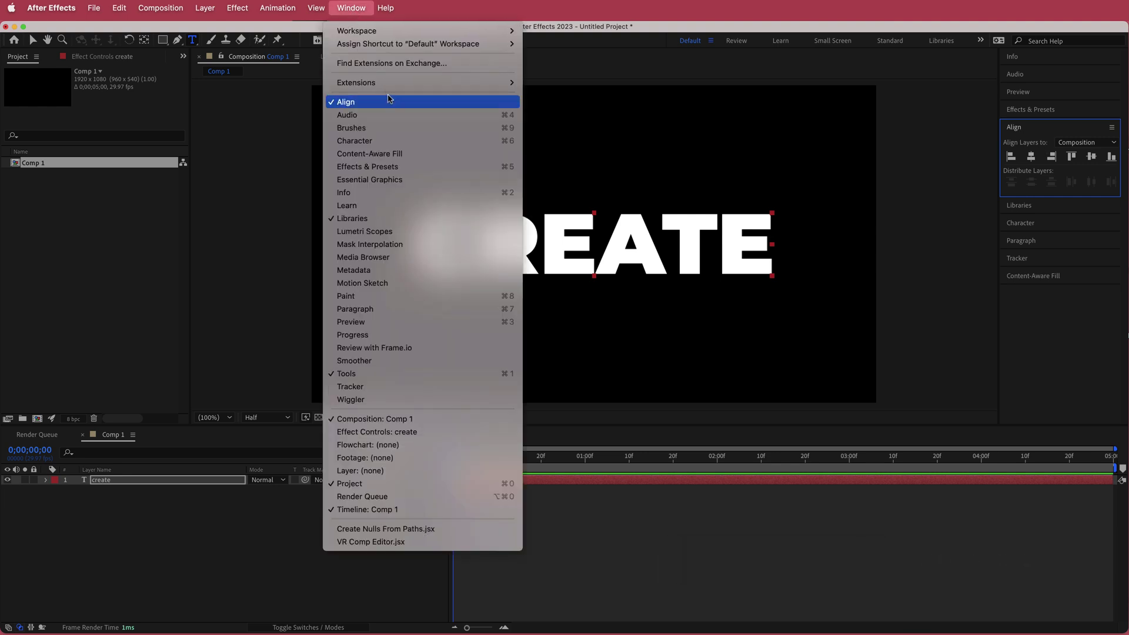
left_click(946, 210)
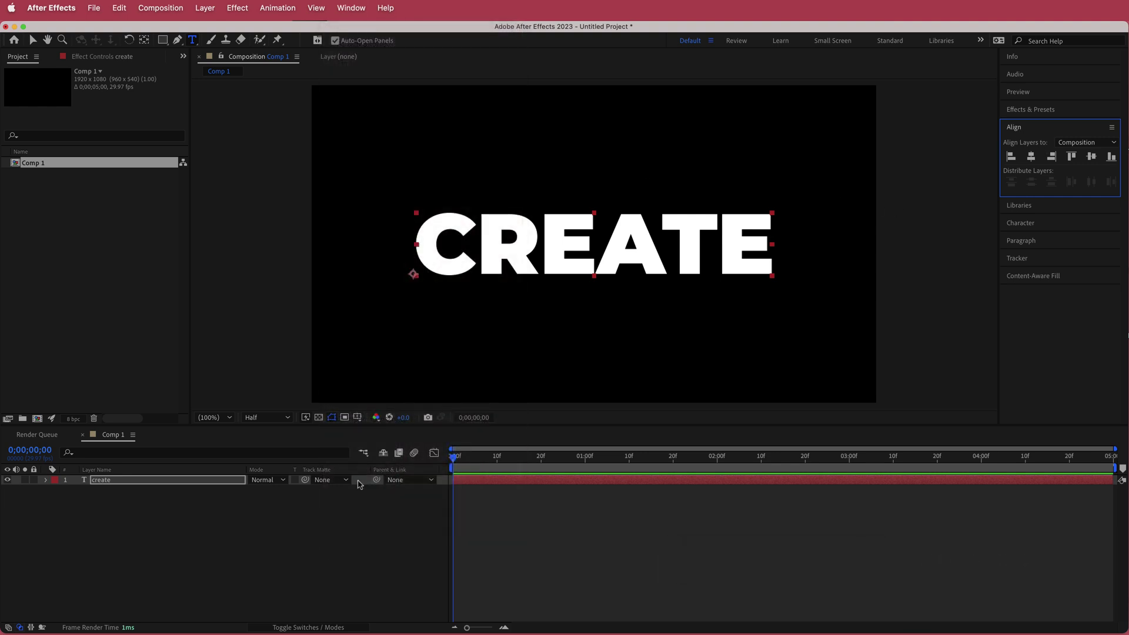
Add a black 1920x1080 solid layer named SABER above the text layer.
right_click(360, 484)
mouse_move(388, 493)
left_click(542, 527)
type("SABER")
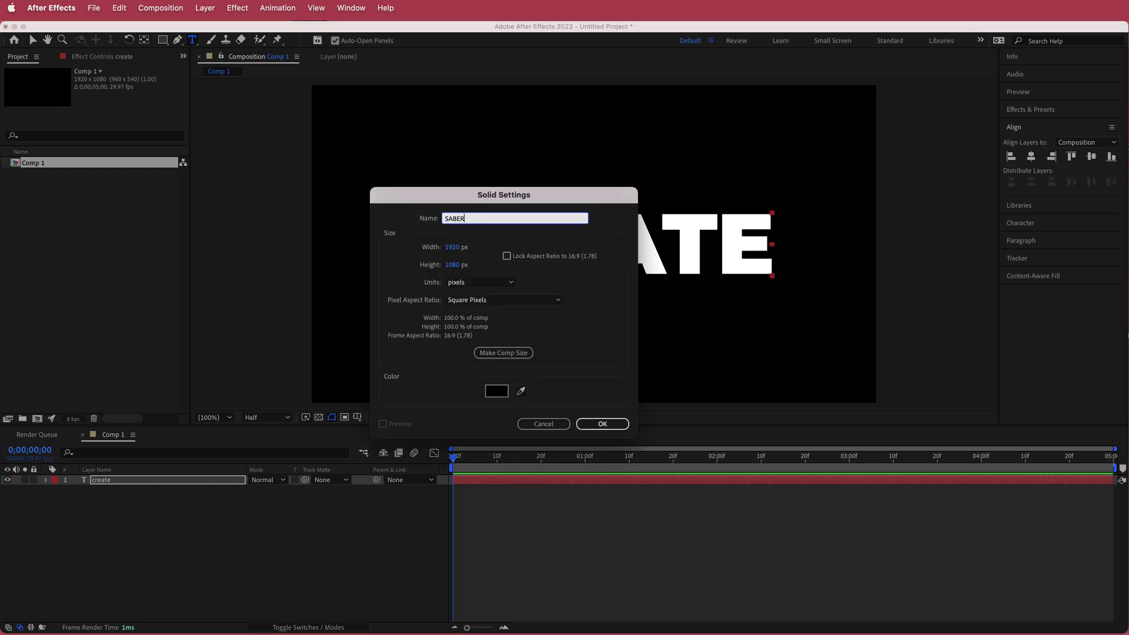
key("Return")
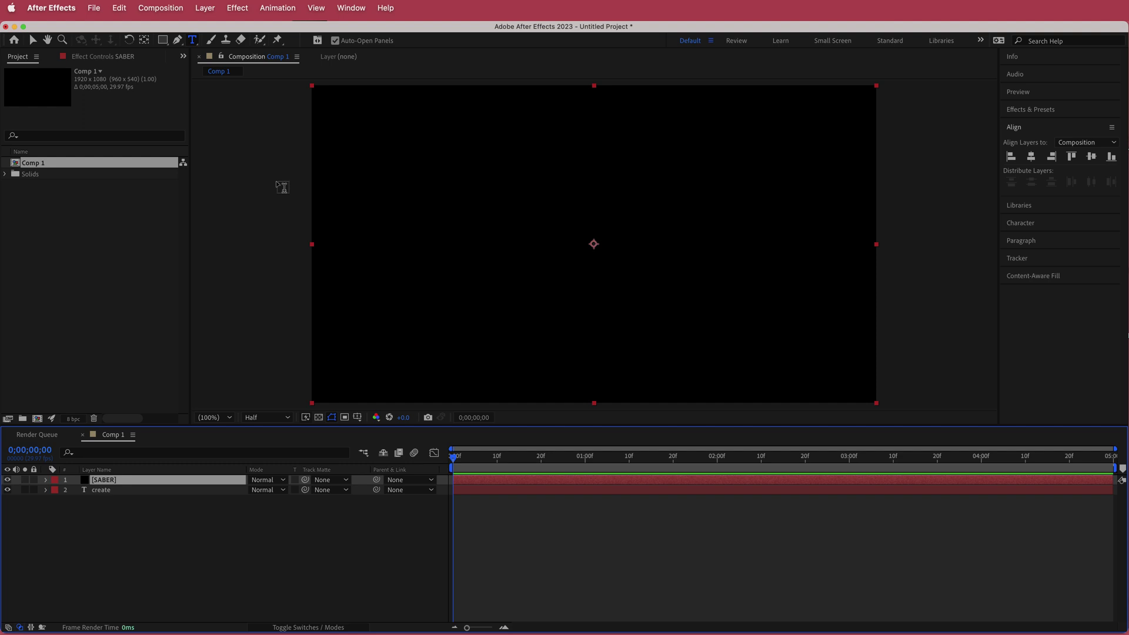
Apply the Saber effect to the SABER solid and choose its Portal preset.
key("ctrl+space")
type("sa")
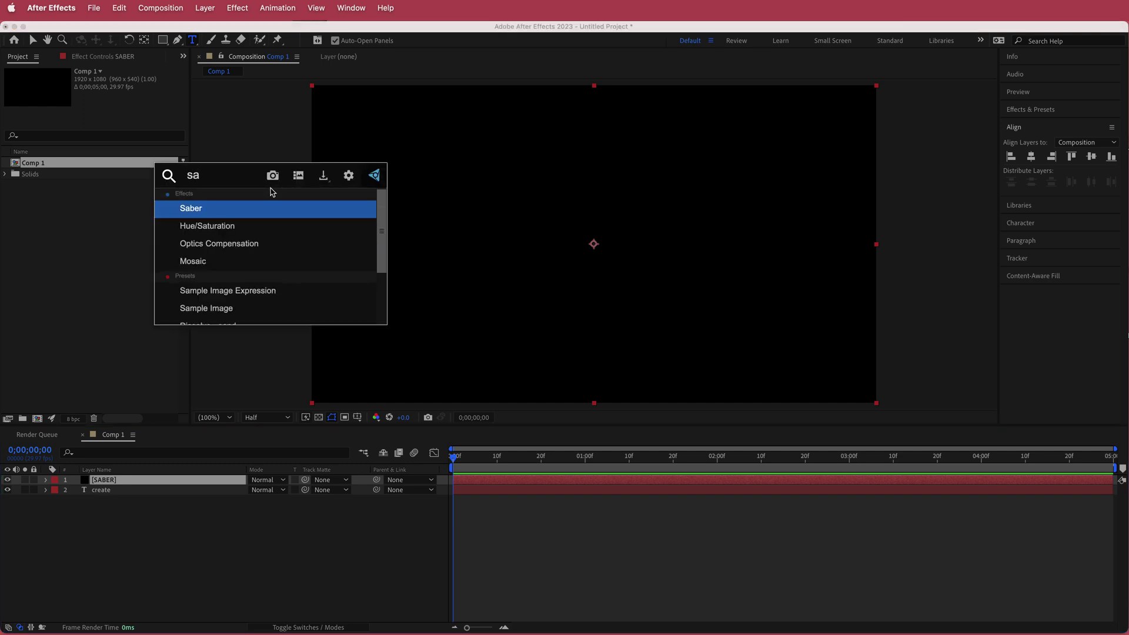
type("be")
key("Return")
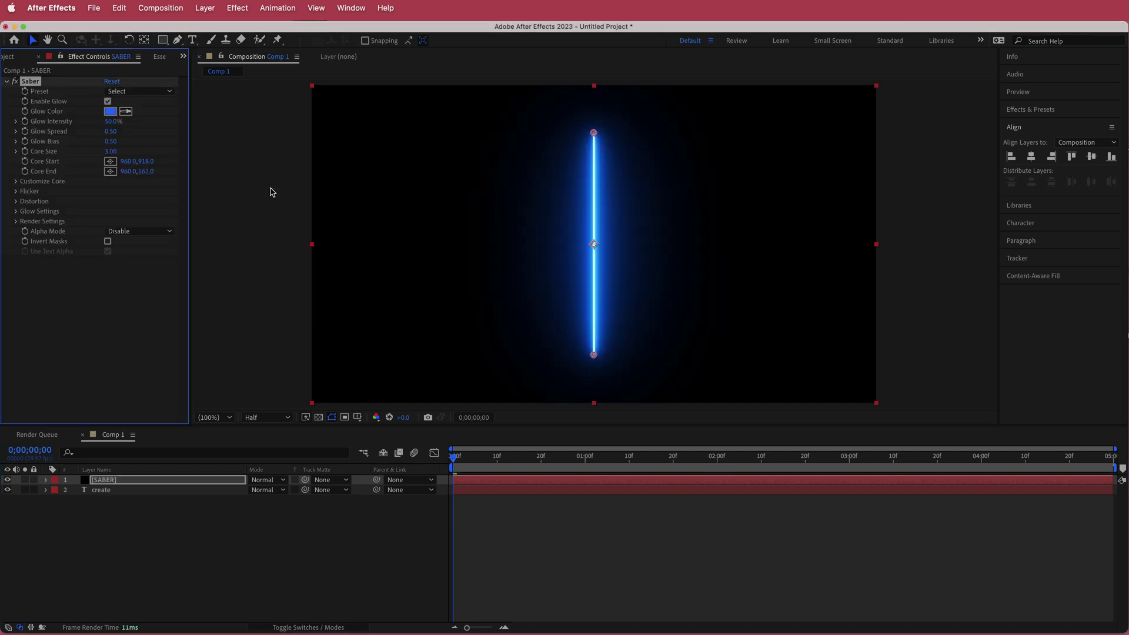
left_click(143, 91)
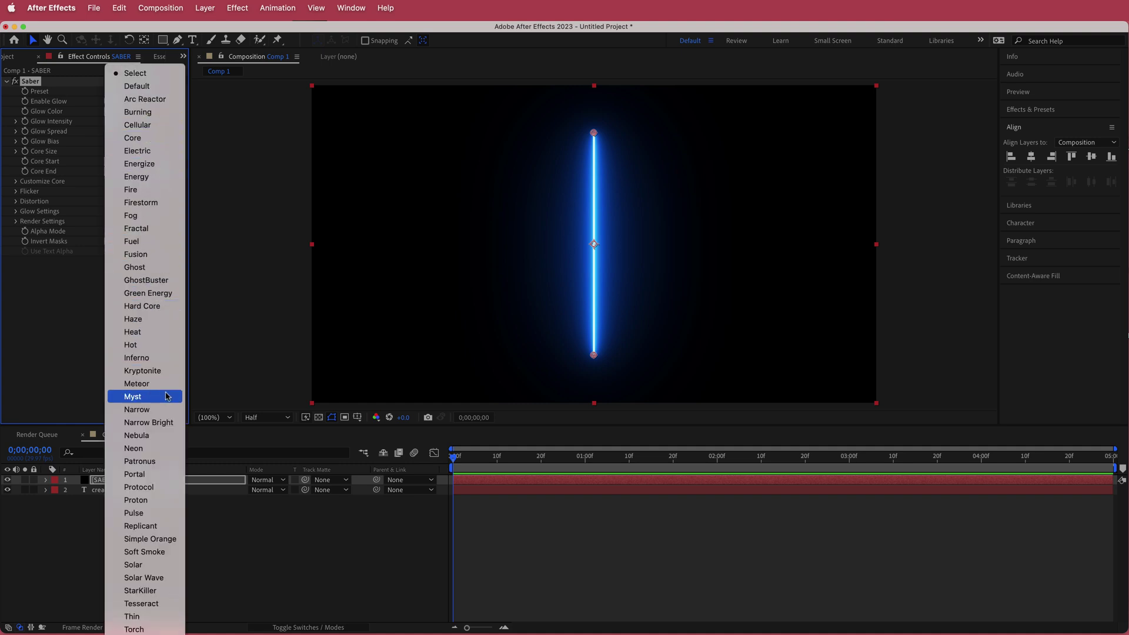
left_click(171, 477)
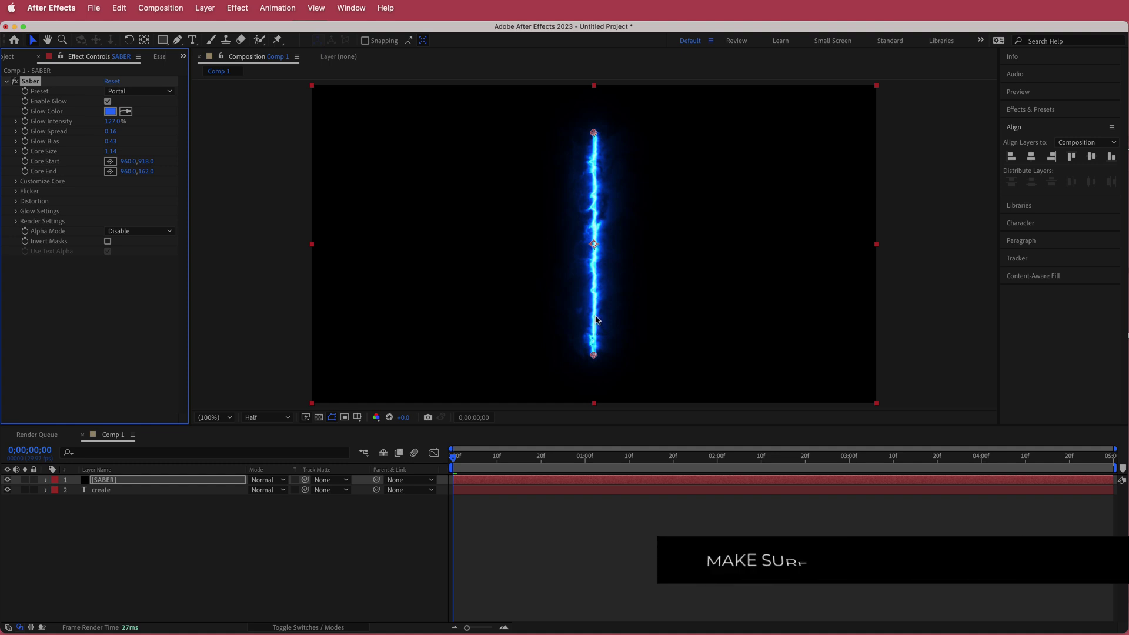
Set the Saber core type to Text Layer and use the "create" layer as its source.
left_click(16, 183)
left_click(133, 192)
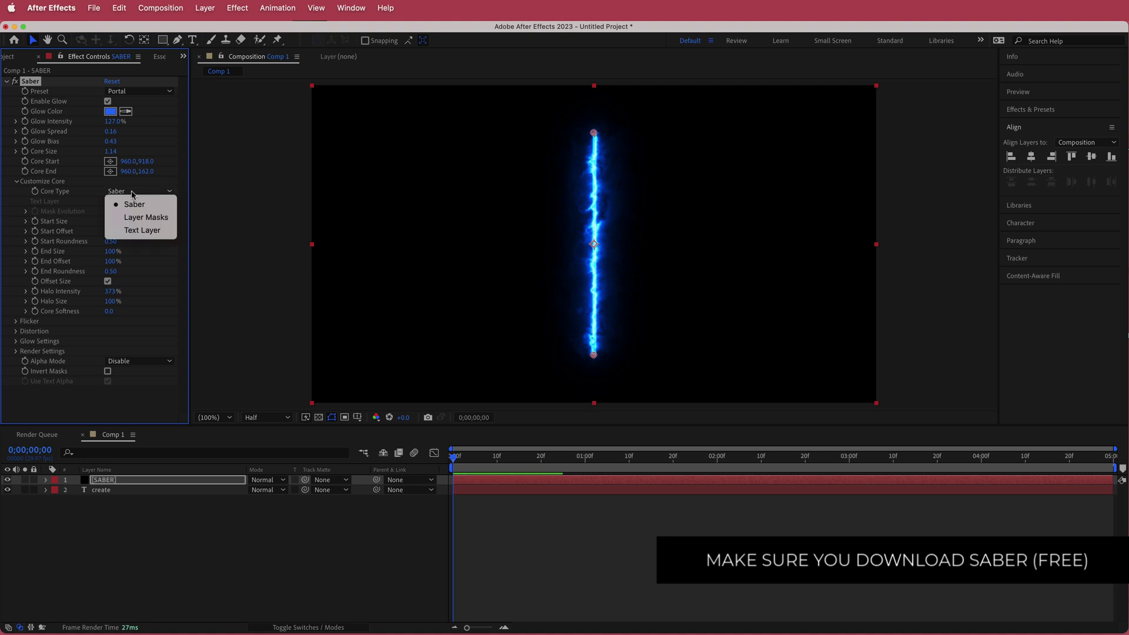
left_click(152, 234)
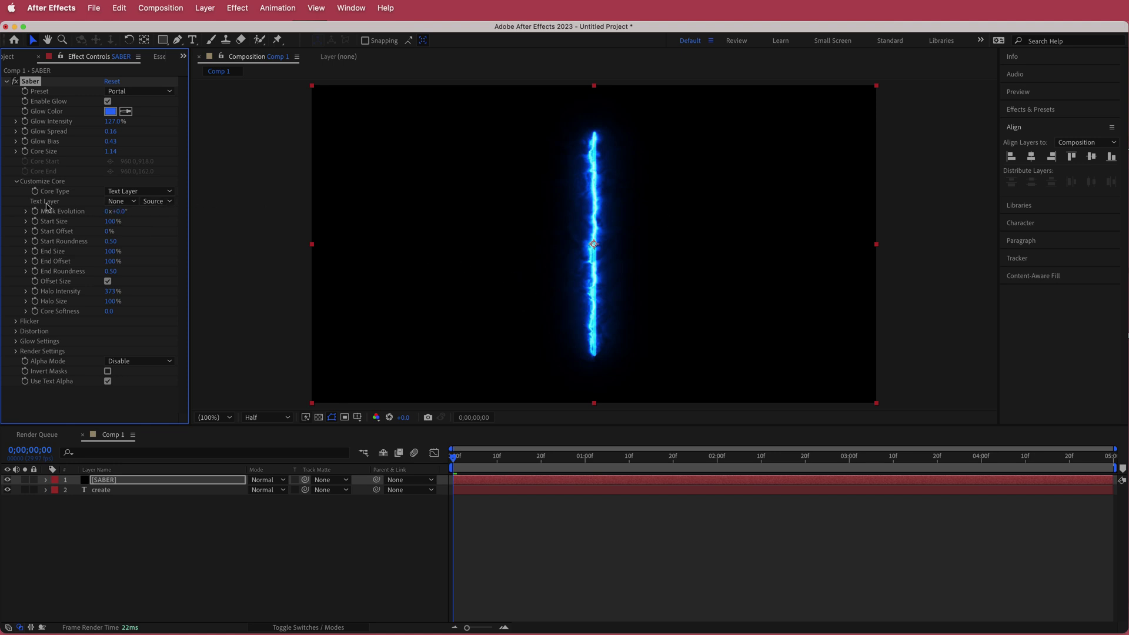
left_click(122, 202)
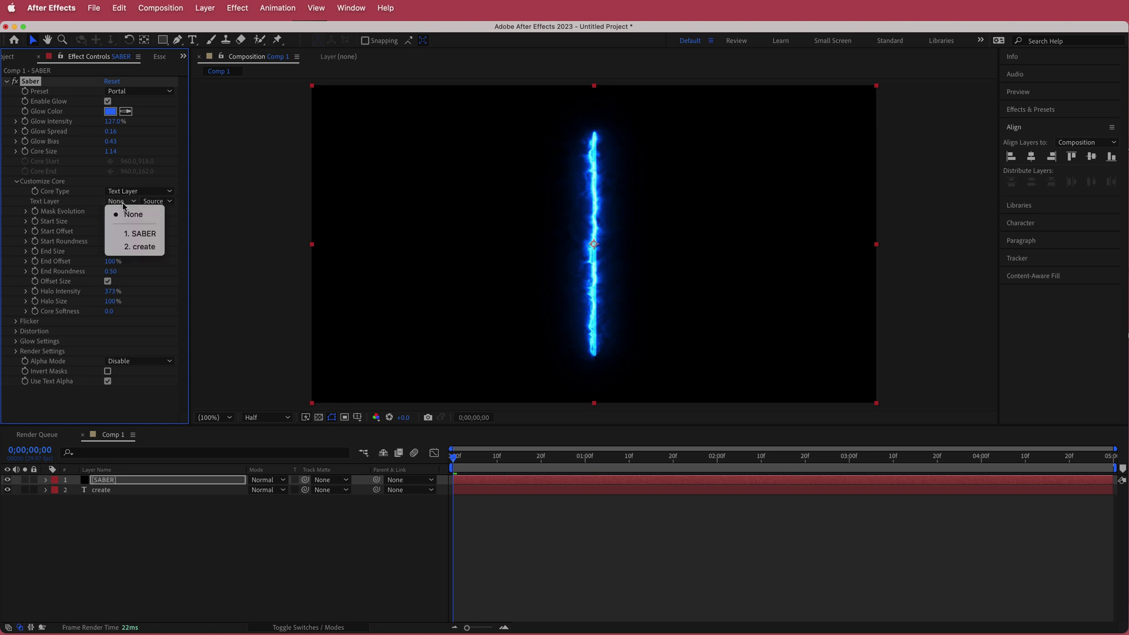
left_click(147, 250)
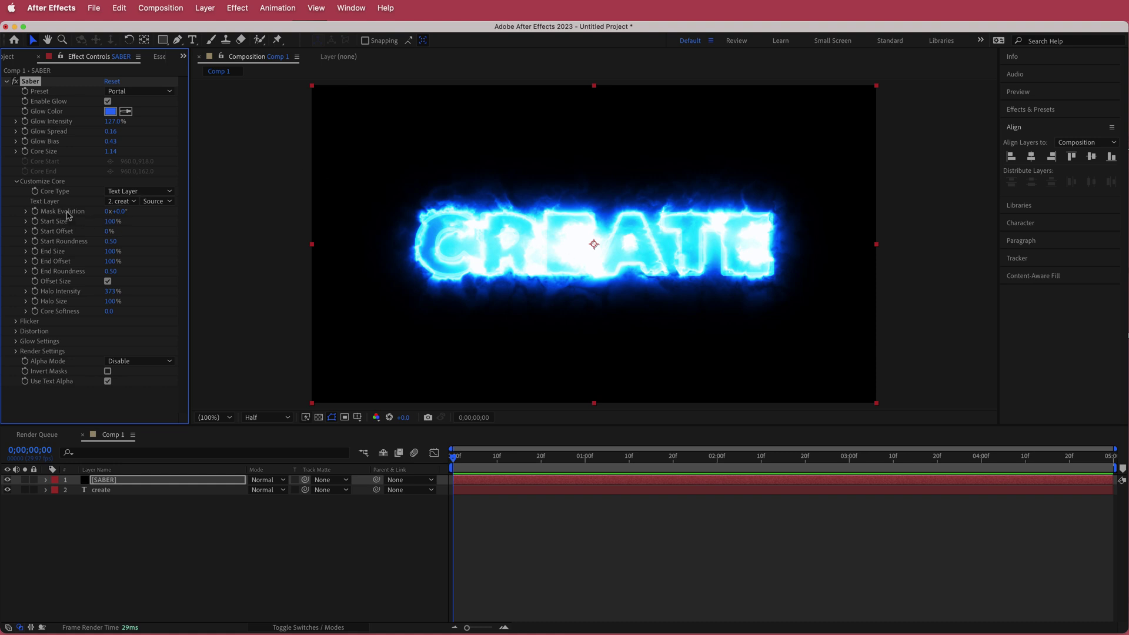
Keyframe Saber's Mask Evolution from 0 at the start of the composition to 1 full revolution at 0;00;04;29.
left_click_drag(108, 211, 130, 220)
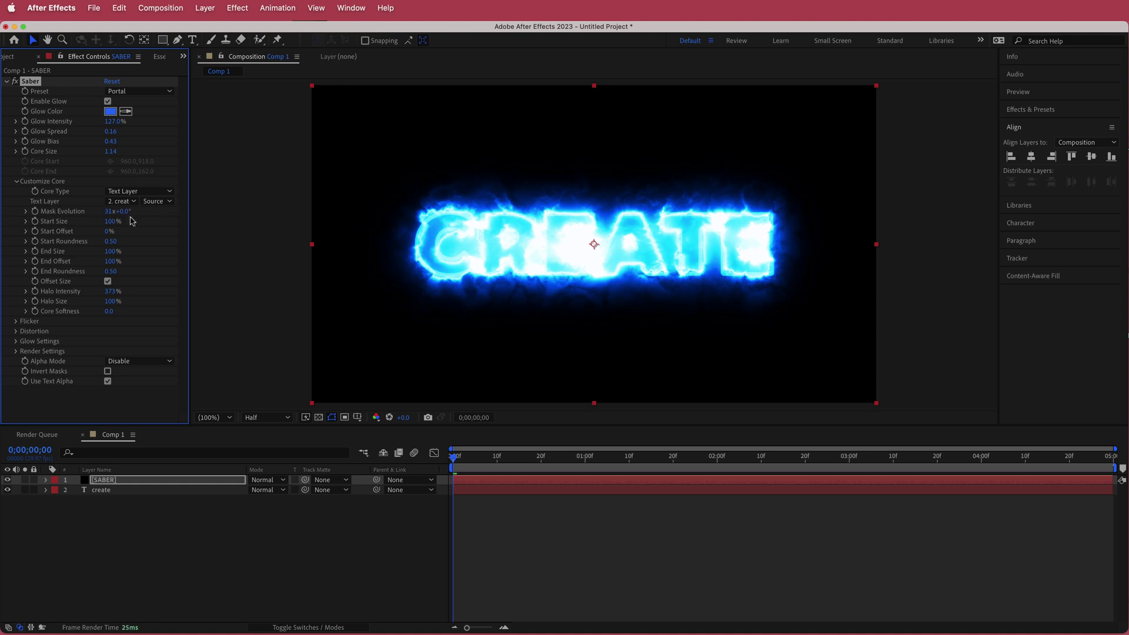
key("super+z")
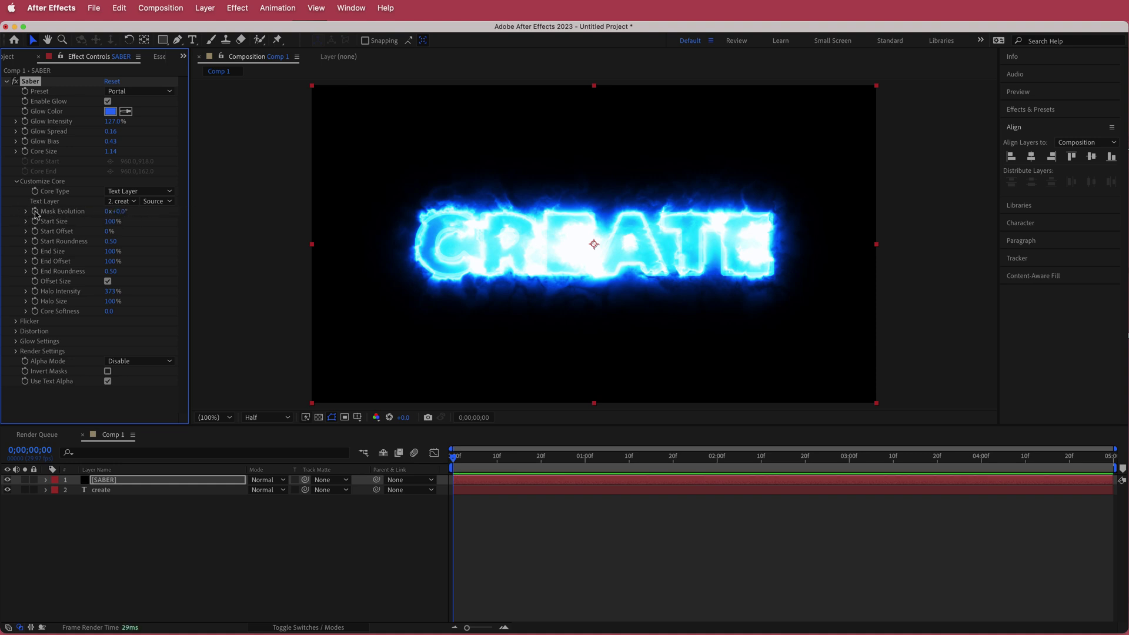
left_click_drag(459, 457, 1108, 457)
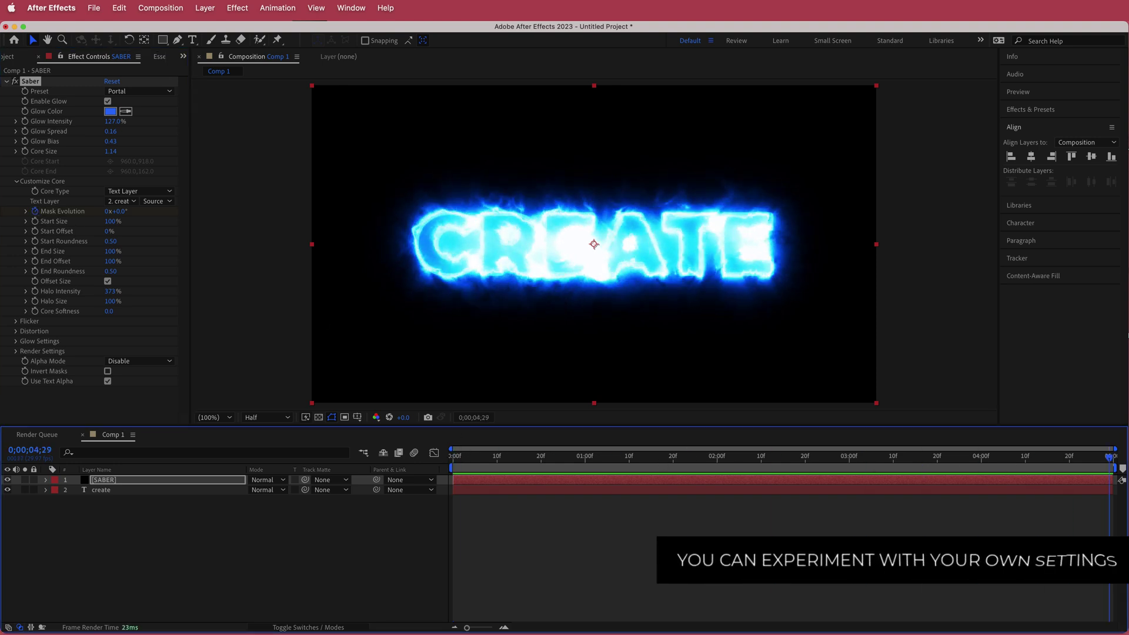
left_click(108, 212)
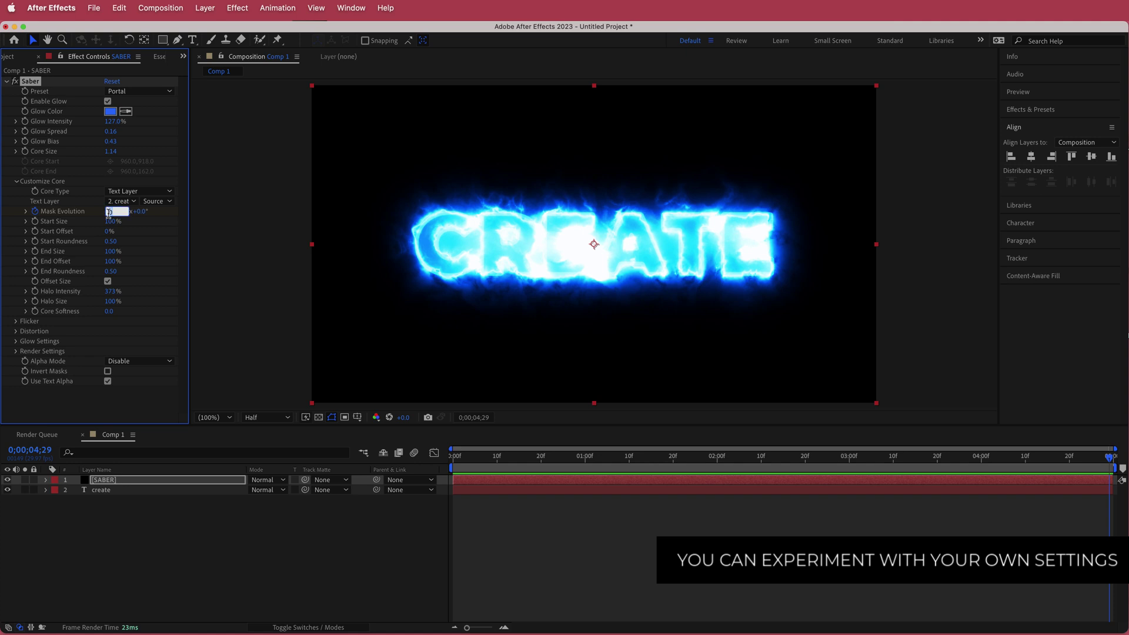
type("1")
key("Return")
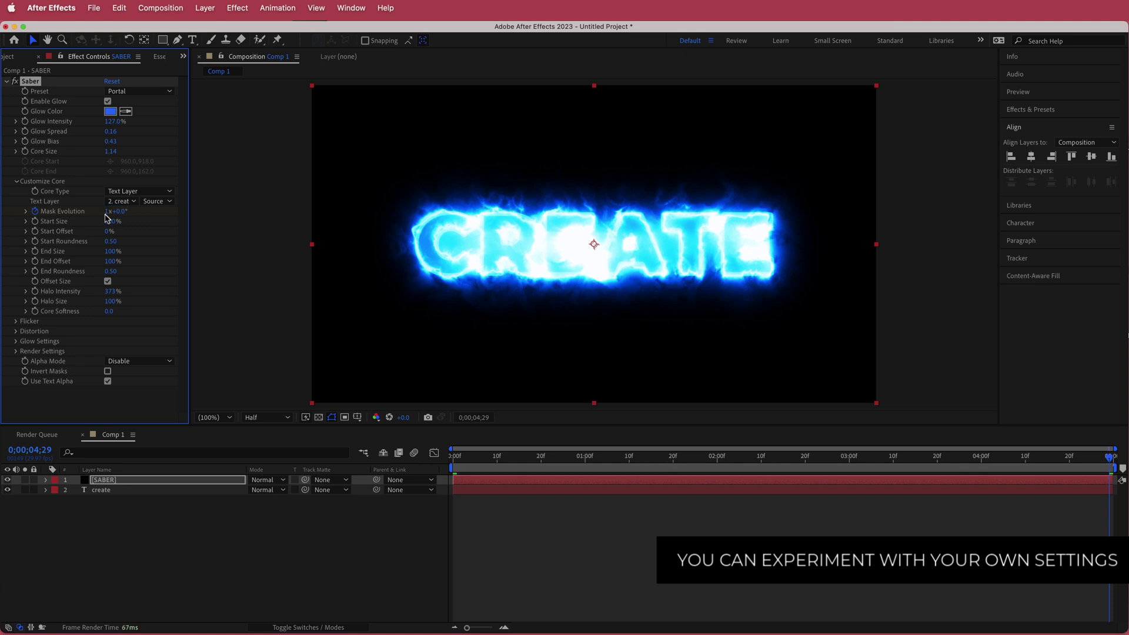
Preview the Mask Evolution animation on the glowing text.
left_click_drag(1106, 457, 720, 451)
key("space")
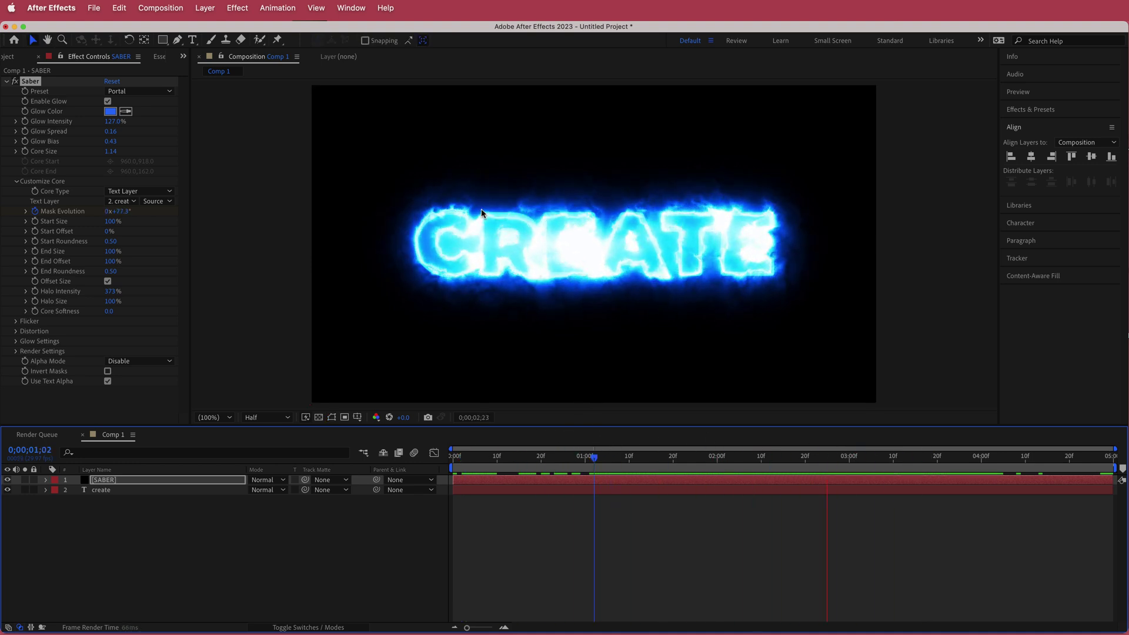
key("space")
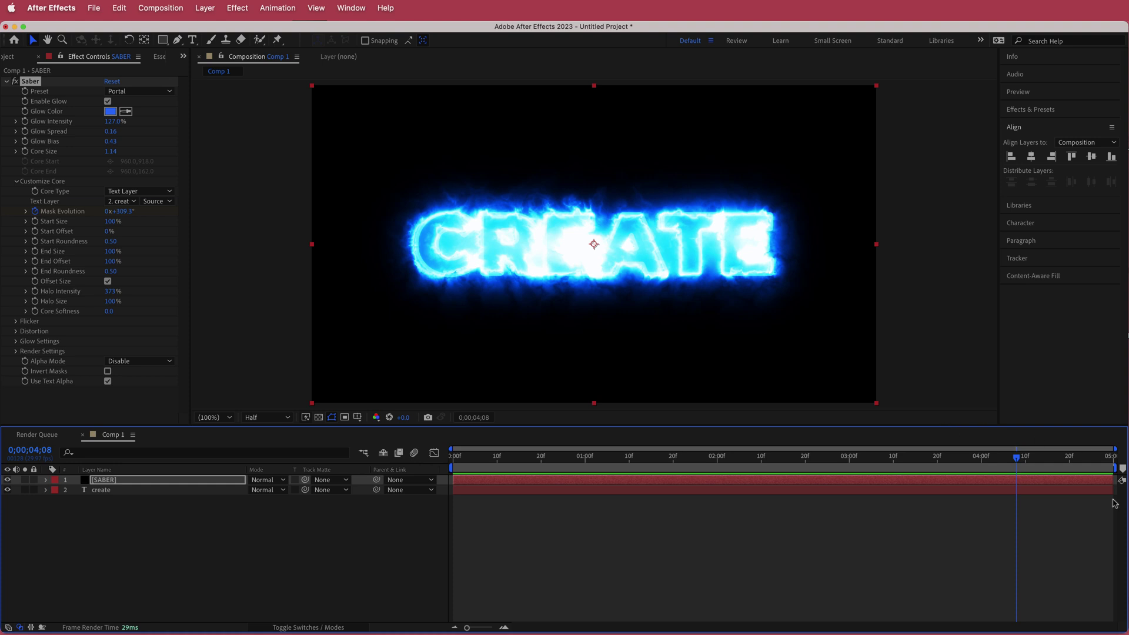
Return to the first frame and set Saber's Start Size to 0%.
left_click_drag(1020, 460, 453, 459)
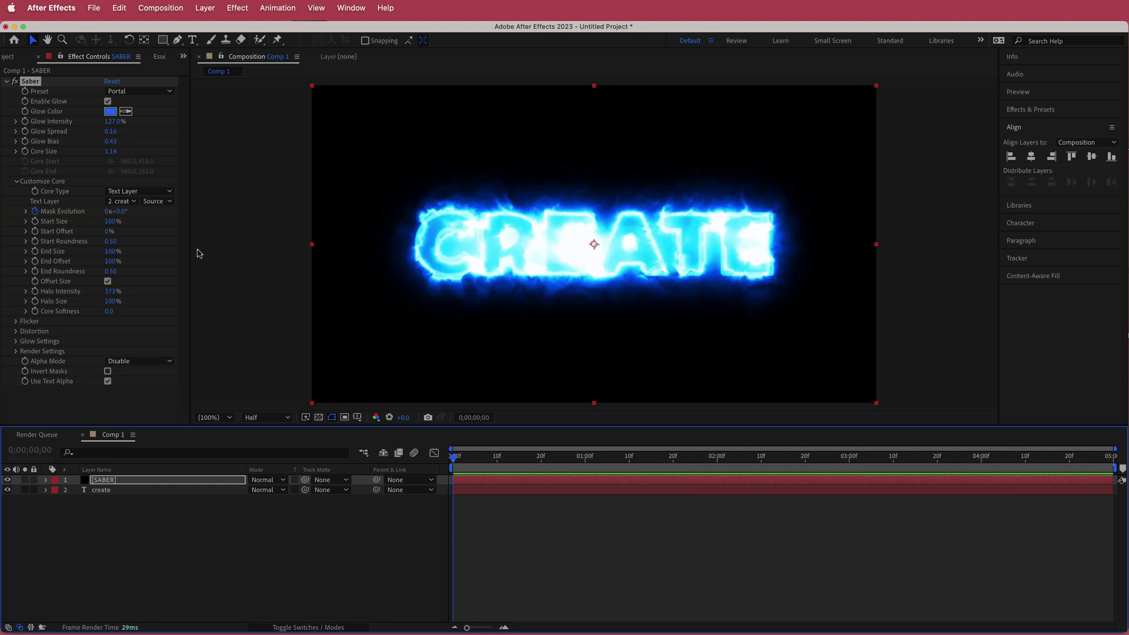
left_click(110, 222)
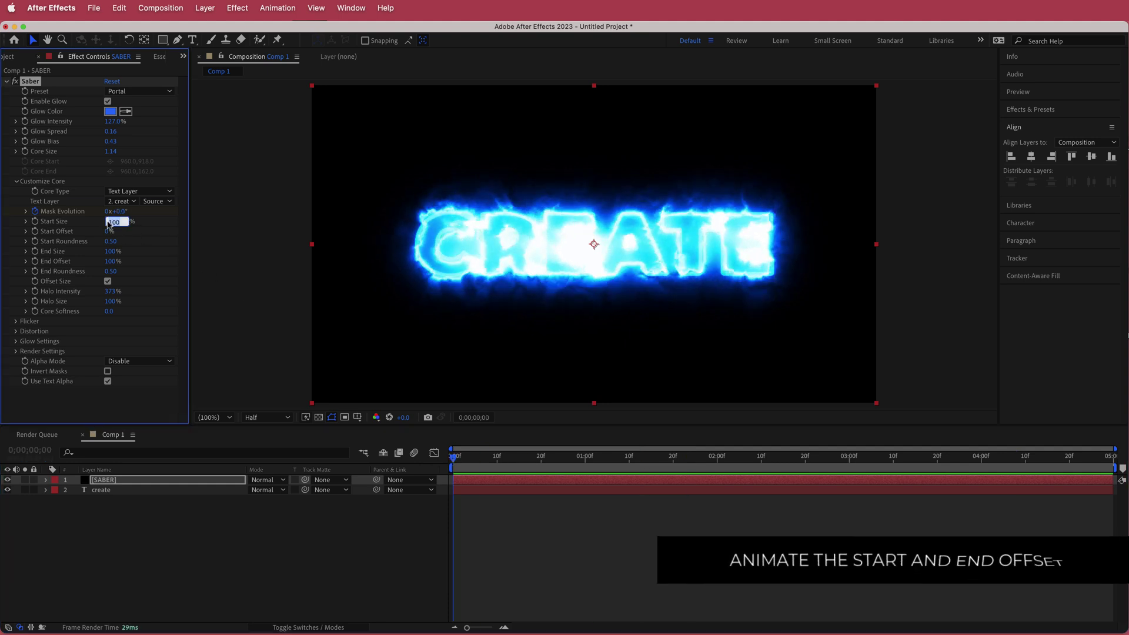
type("0")
key("Return")
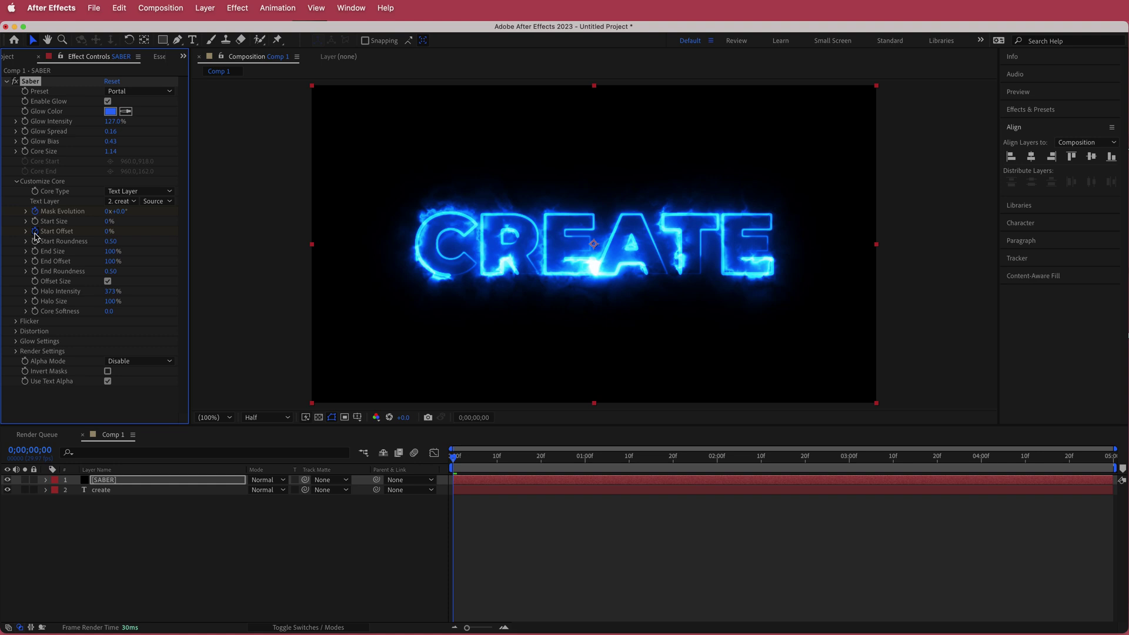
Keyframe Saber's Start Offset at 60% on the first frame and 100% at 0;00;01;00.
left_click(107, 231)
key("Return")
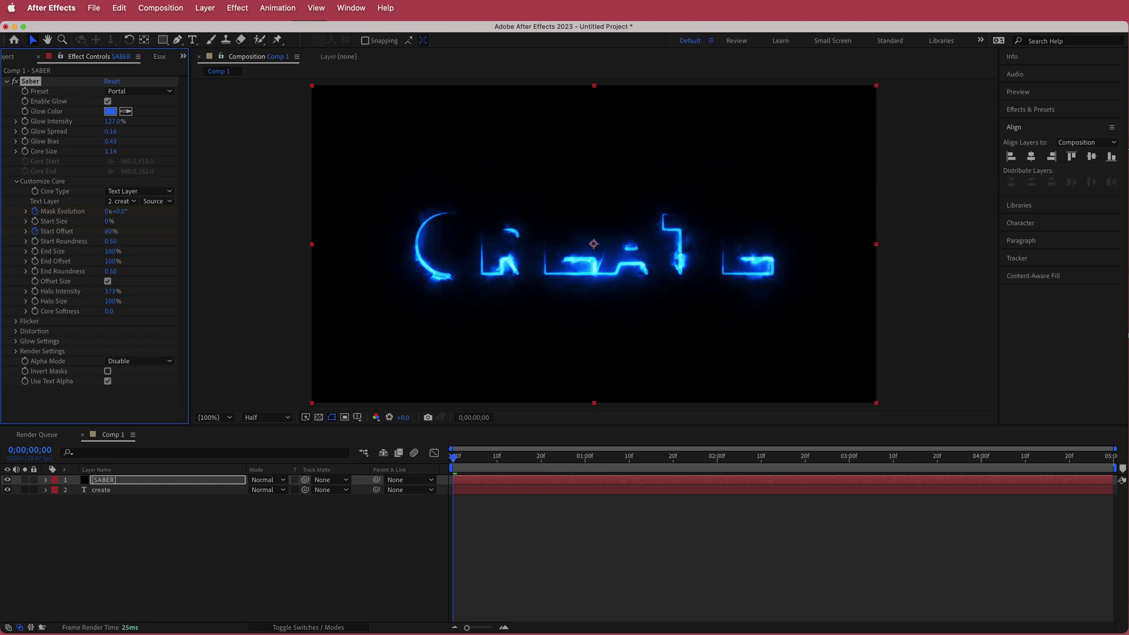
left_click_drag(465, 461, 590, 461)
left_click(109, 233)
key("Return")
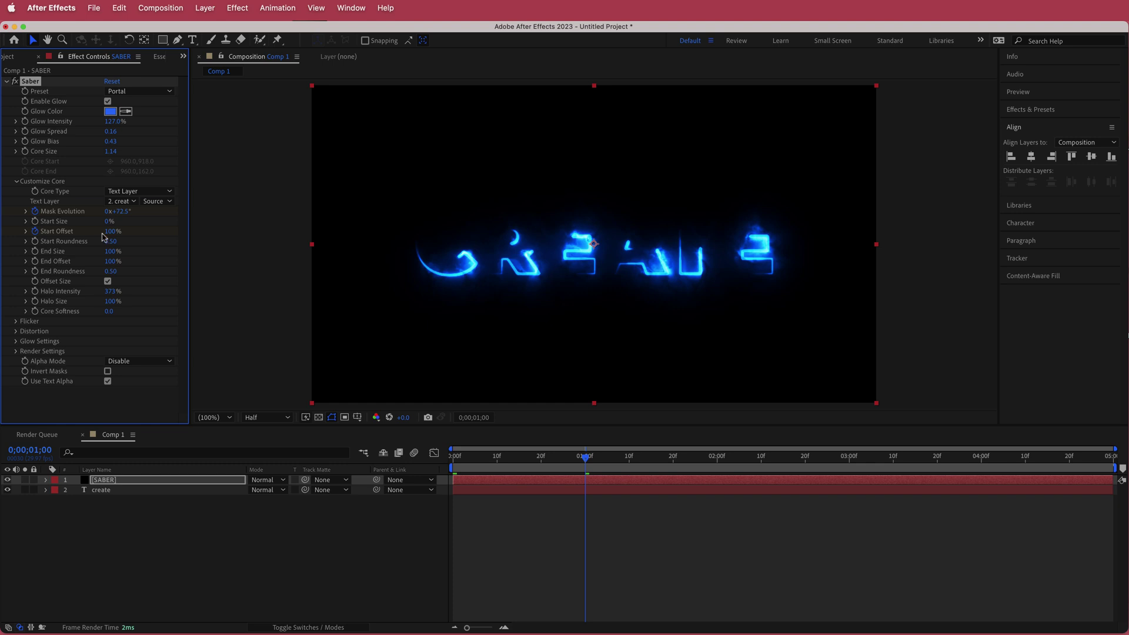
Keyframe Saber's End Offset at 60% on 0;00;04;00 and 100% on 0;00;04;29.
left_click_drag(588, 463, 981, 463)
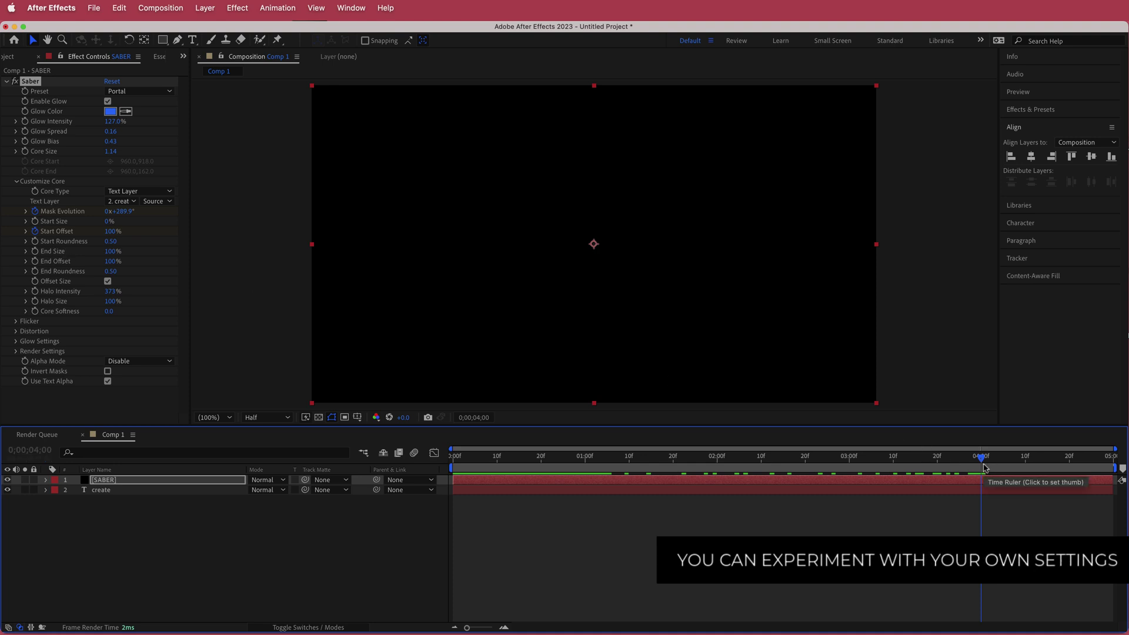
left_click(36, 262)
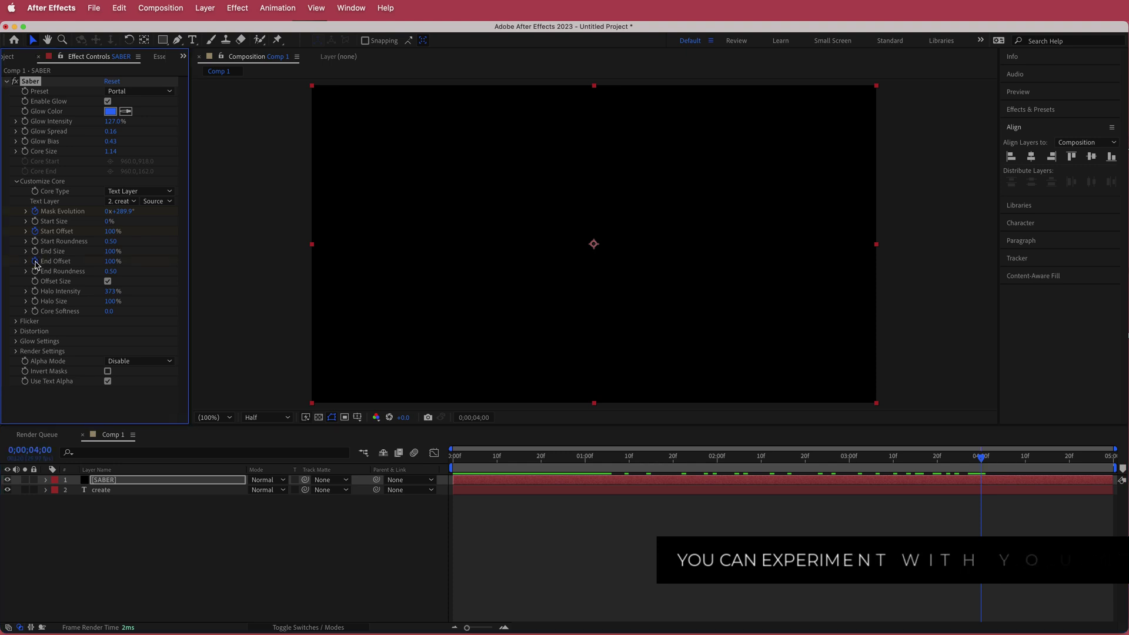
left_click(107, 261)
type("60")
key("Return")
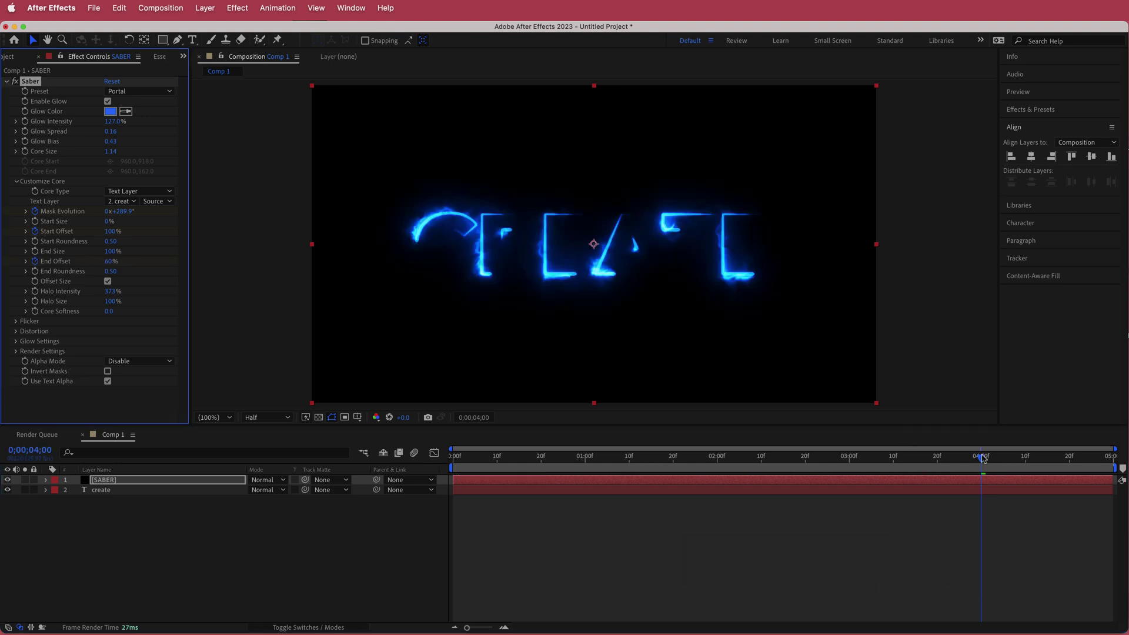
key("space")
left_click(107, 261)
key("Return")
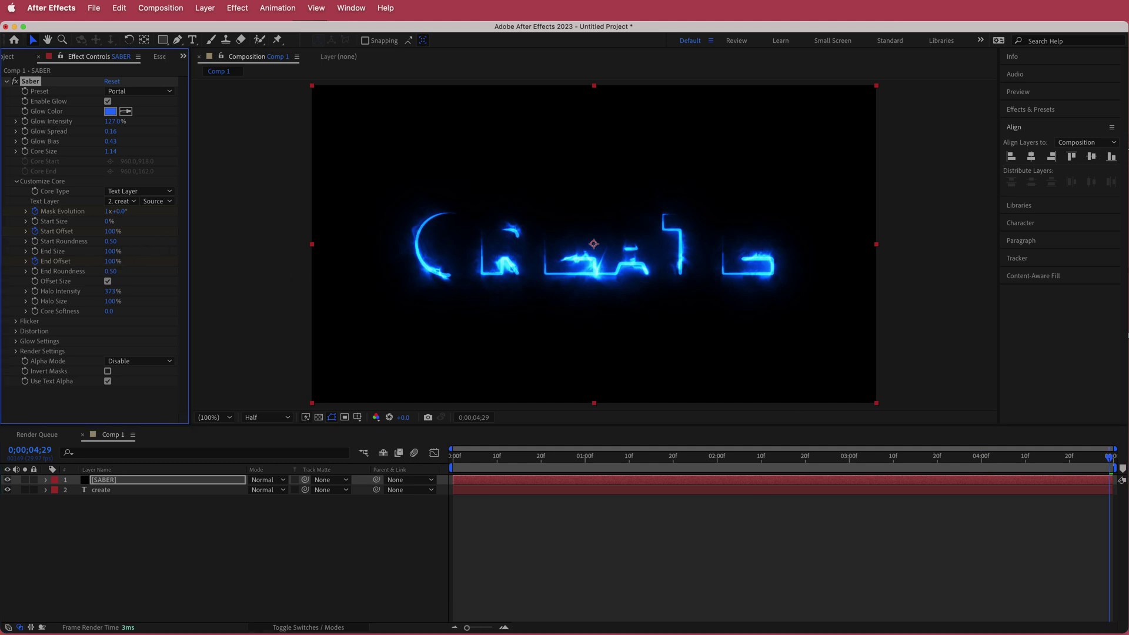
Preview the Start Offset and End Offset animation from the first frame.
left_click_drag(1108, 462, 416, 473)
key("space")
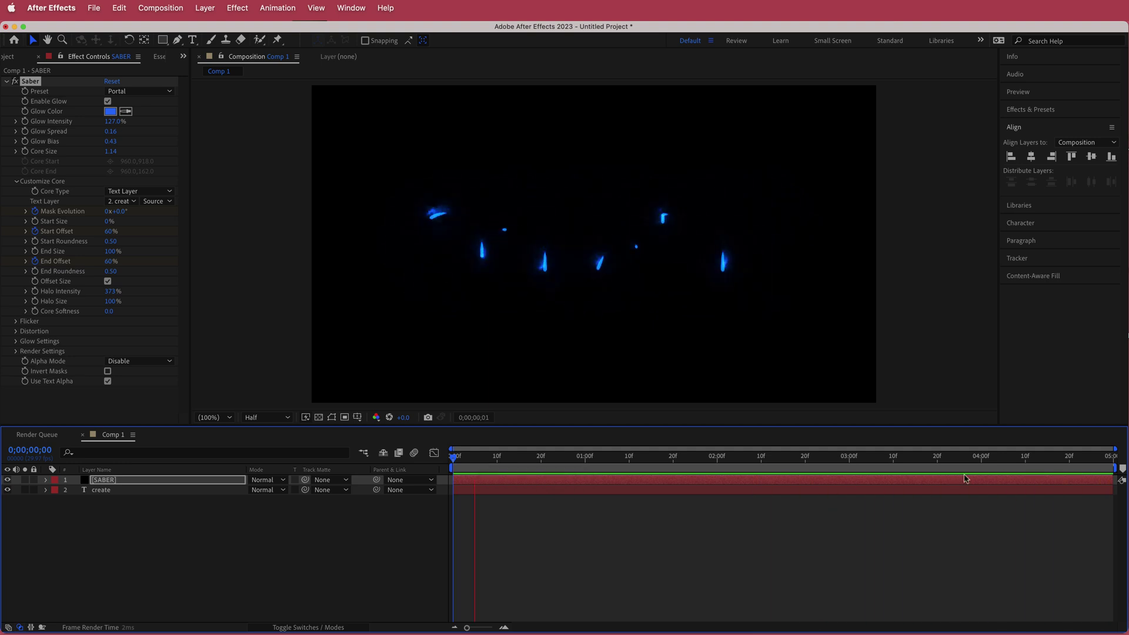
key("space")
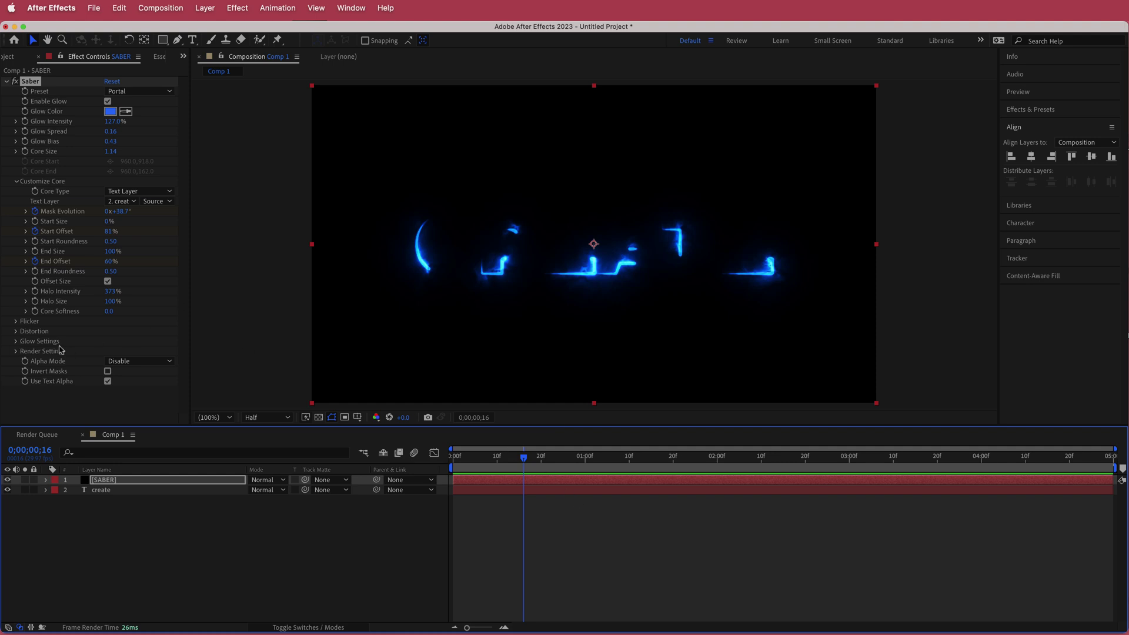
Set Saber's Alpha Mode to Mask Glow and check the glow inside the letters across the timeline up to 0;00;03;11.
left_click(135, 361)
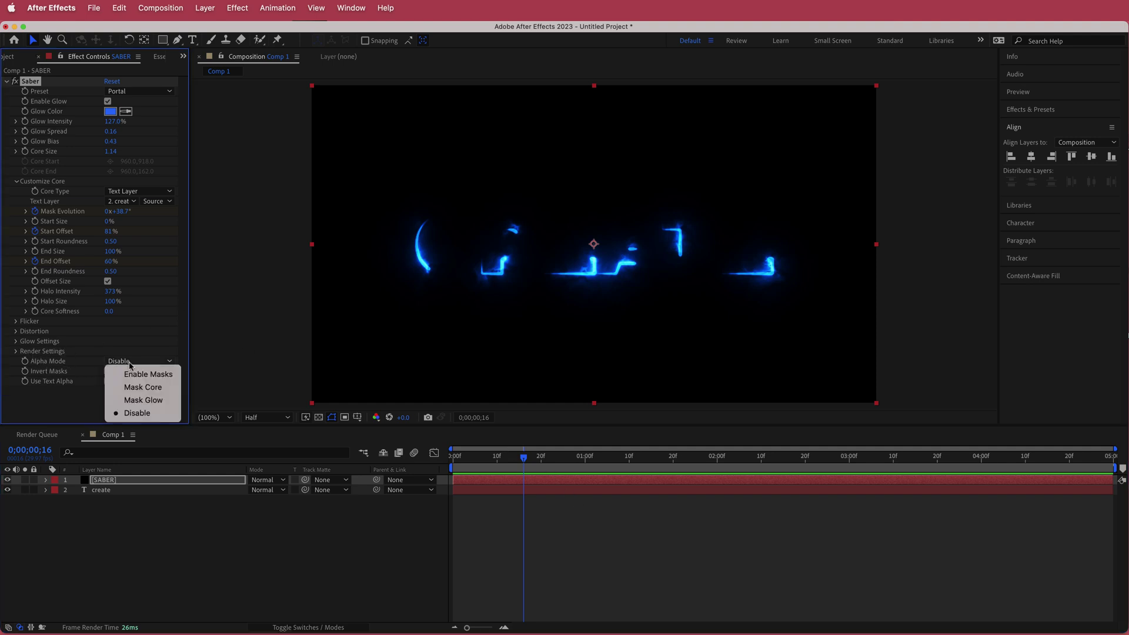
left_click(154, 404)
left_click(520, 459)
left_click_drag(521, 459, 897, 459)
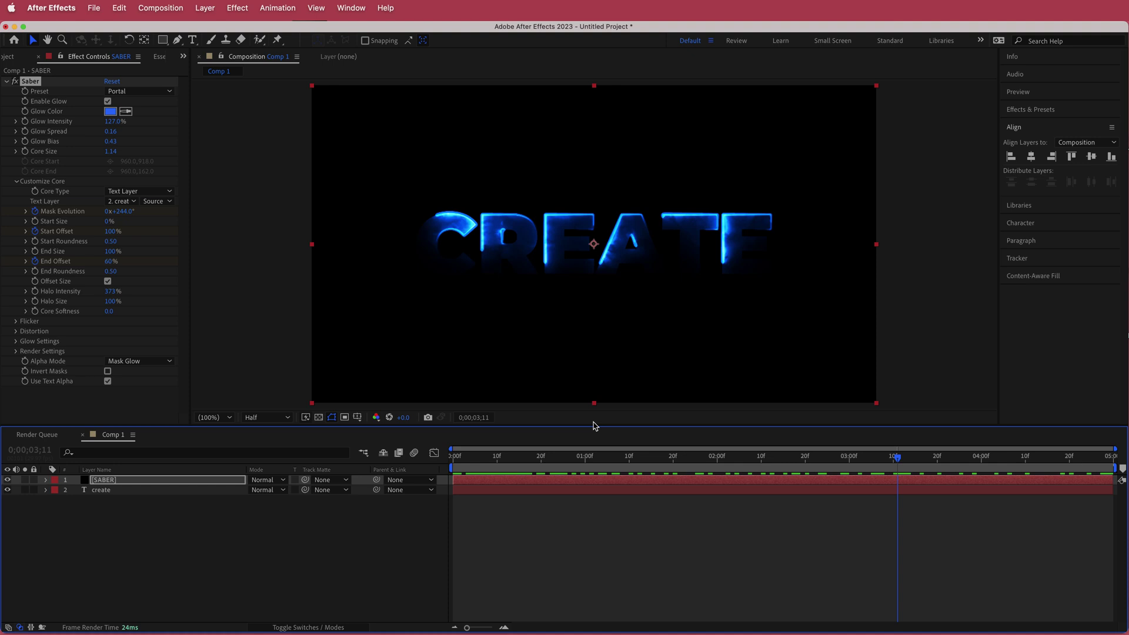
Set the SABER layer's blending mode to Screen and hide the create text layer.
left_click(271, 480)
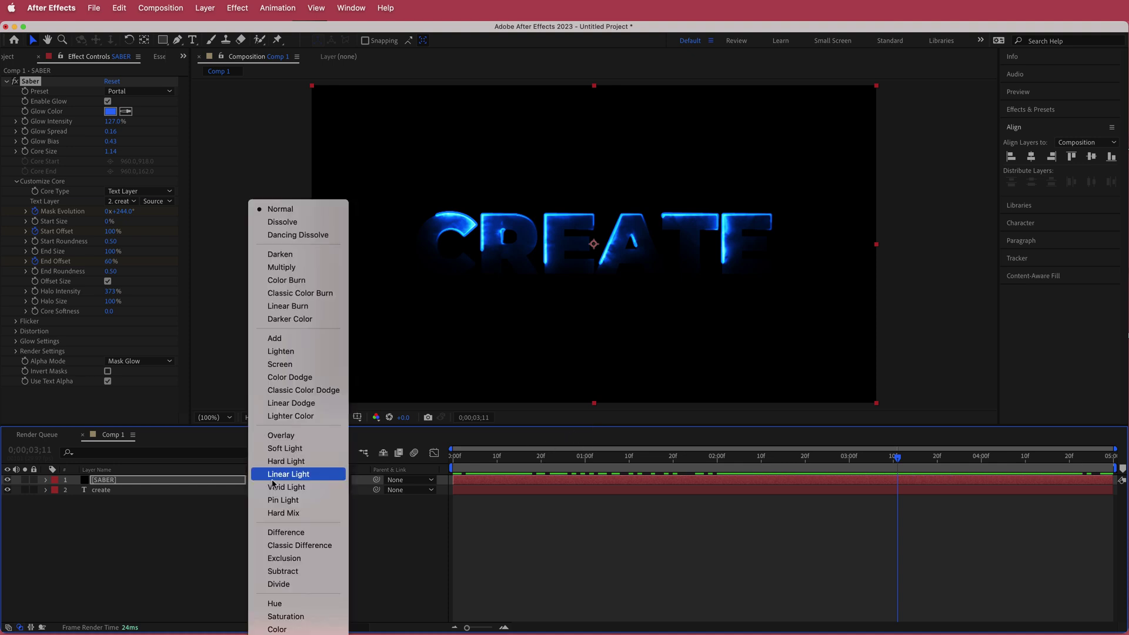
left_click(306, 365)
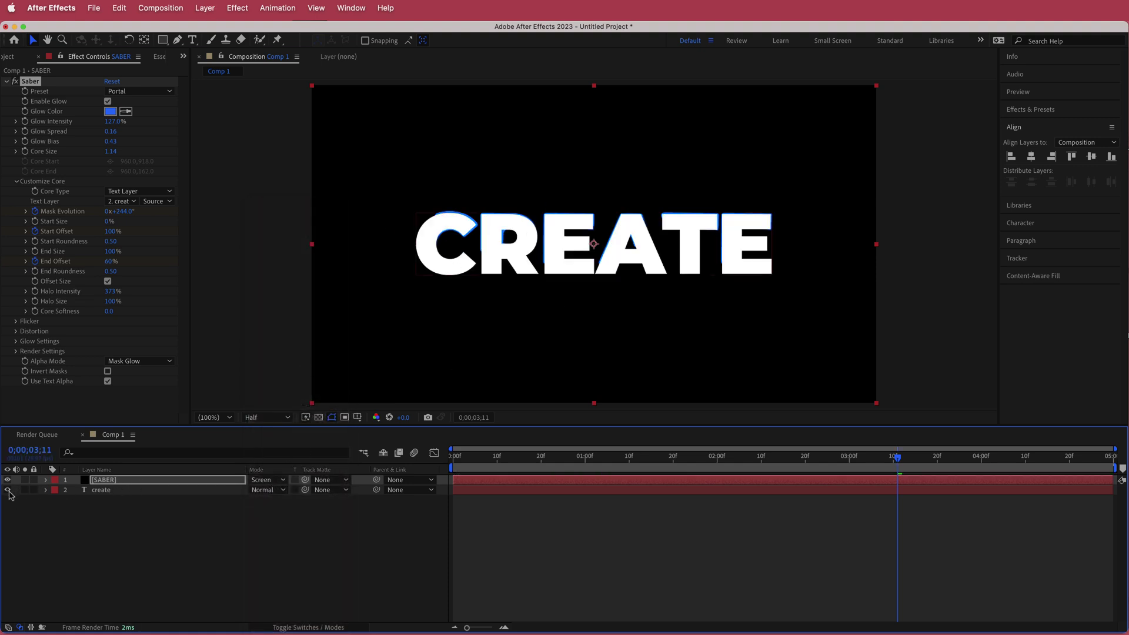
left_click(8, 491)
left_click_drag(899, 462, 728, 464)
left_click(171, 525)
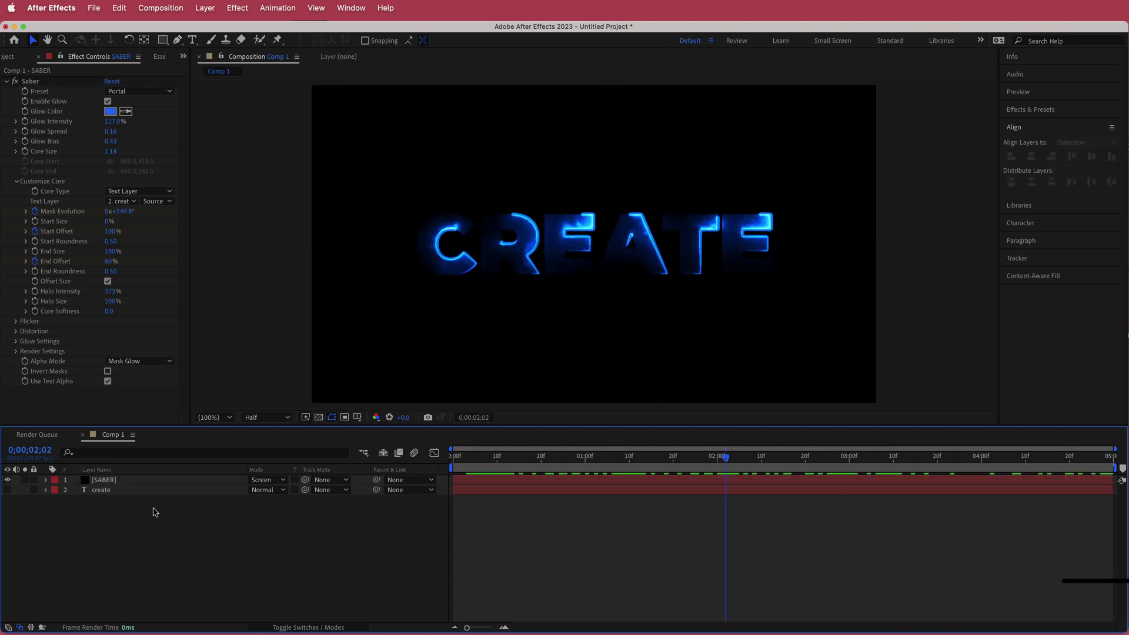
Duplicate the SABER layer and reveal the copy's keyframes at the first frame.
left_click(121, 481)
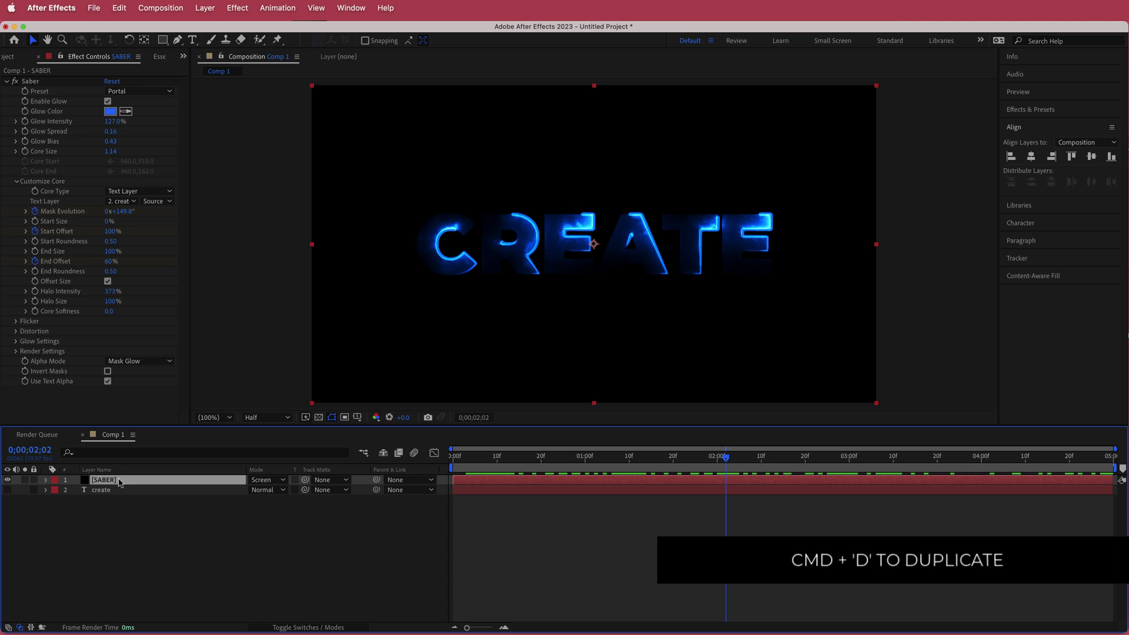
key("super+d")
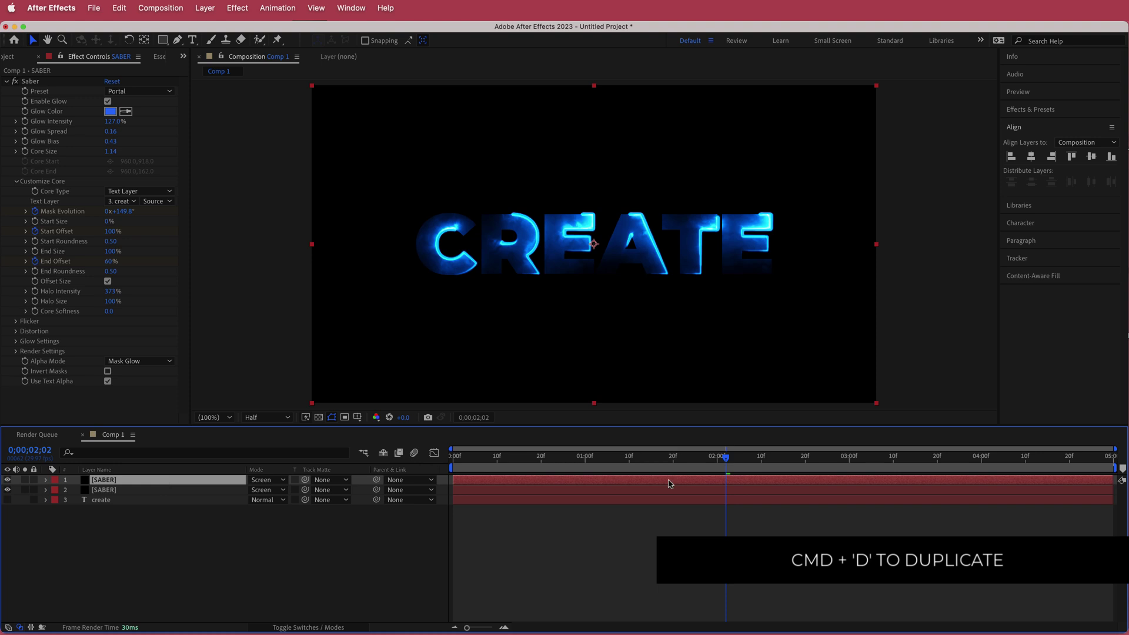
left_click_drag(728, 464, 456, 462)
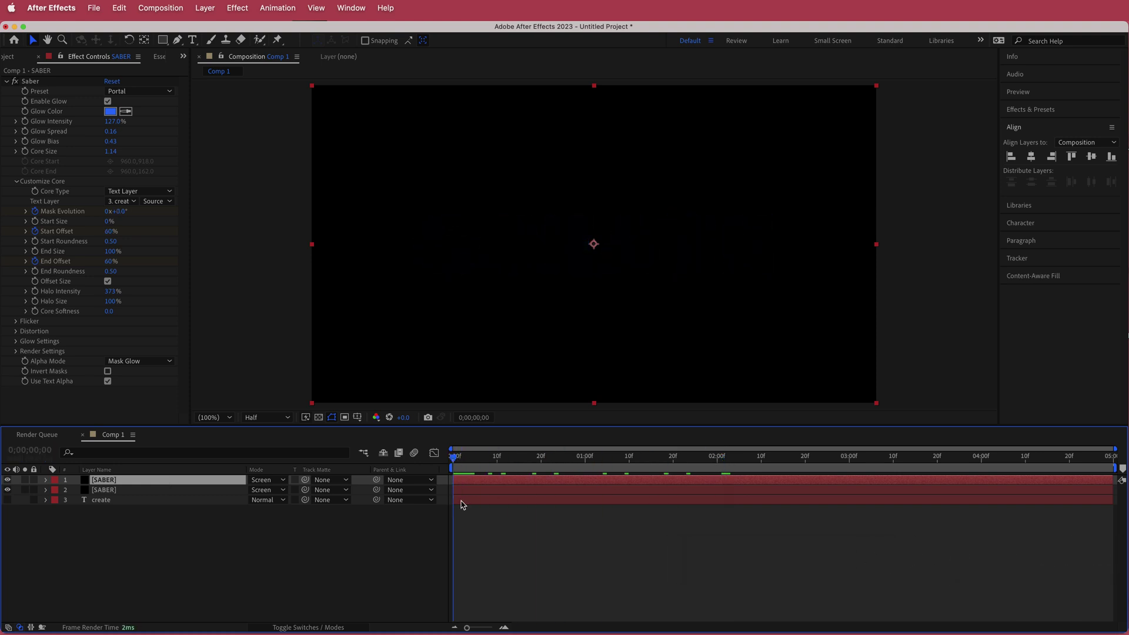
key("u")
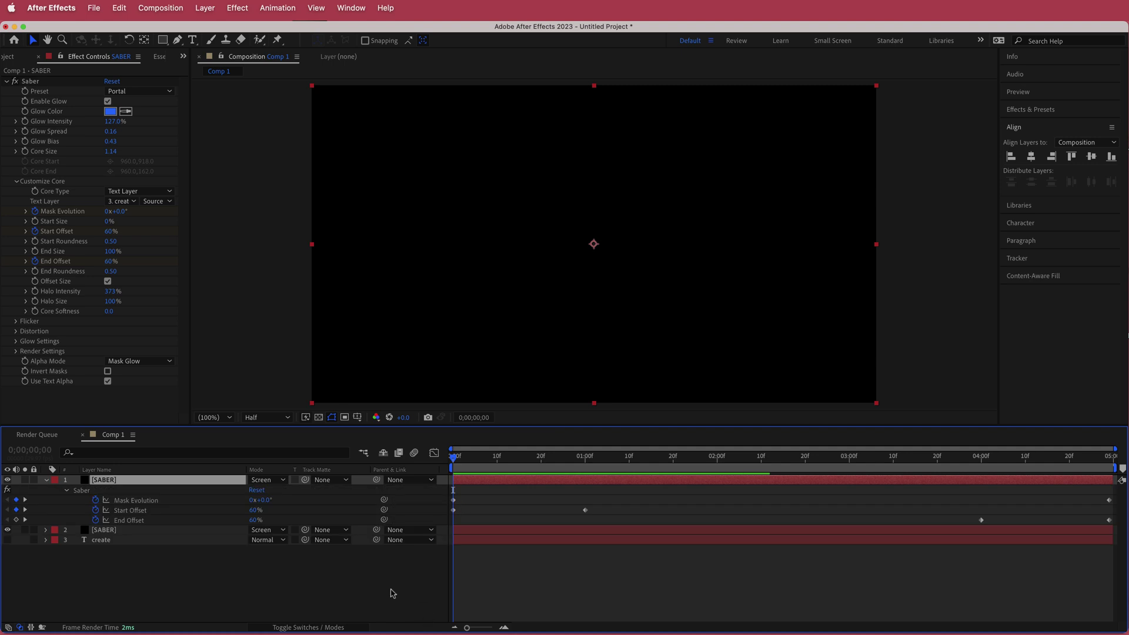
key("space")
key("space")
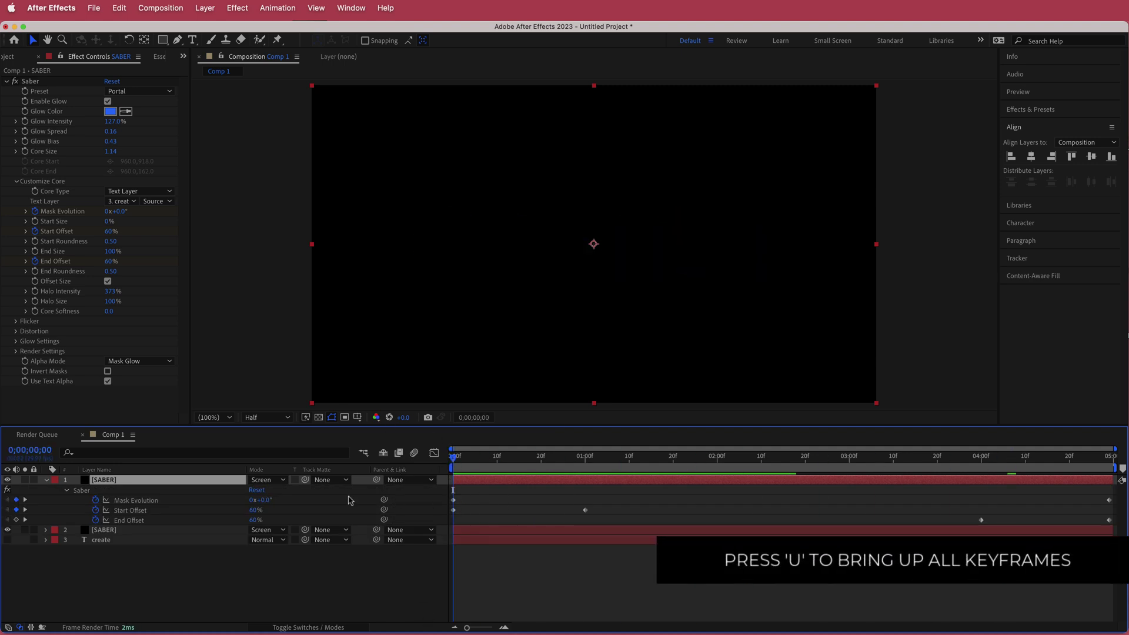
Set the degrees of the duplicate's Mask Evolution keyframes to 120° on both the first frame and the last frame.
left_click(120, 212)
type("120")
key("Return")
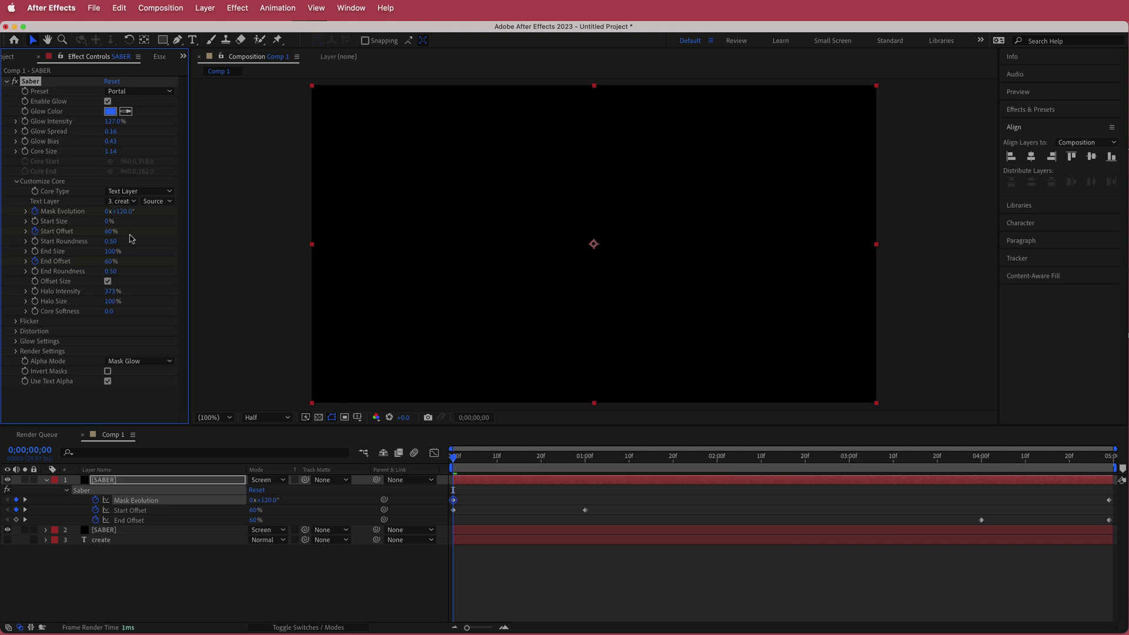
left_click_drag(457, 463, 1109, 457)
left_click(120, 212)
type("120")
key("Return")
Duplicate the SABER layer again and set the new copy's Mask Evolution degrees to 240° on the first and last frames.
left_click_drag(1107, 461, 453, 457)
left_click(115, 482)
key("super+d")
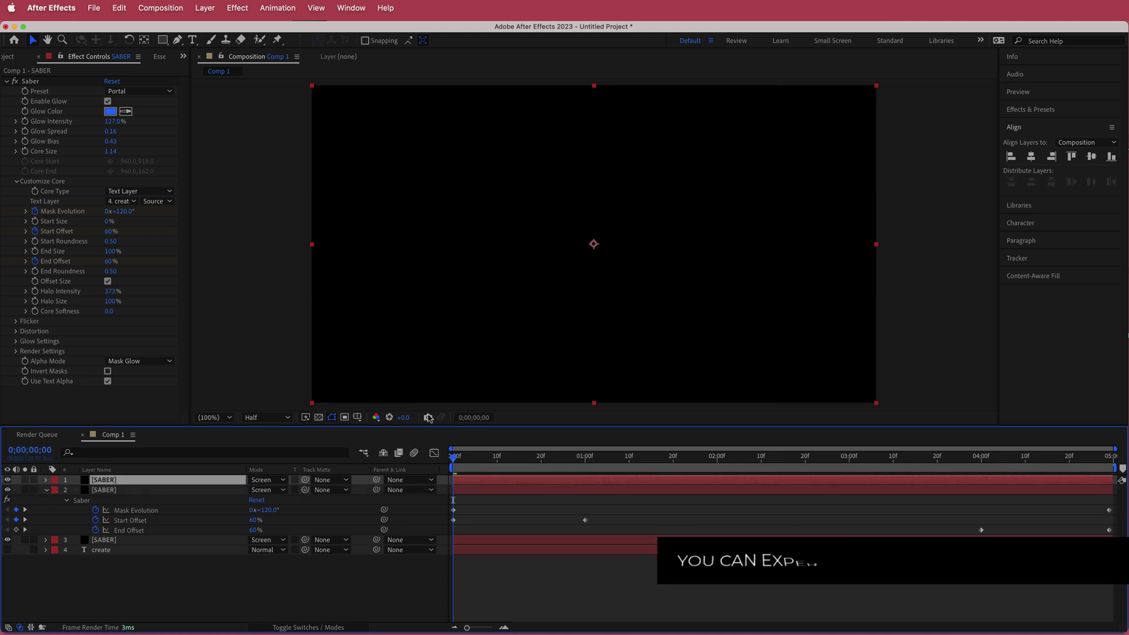
left_click(131, 212)
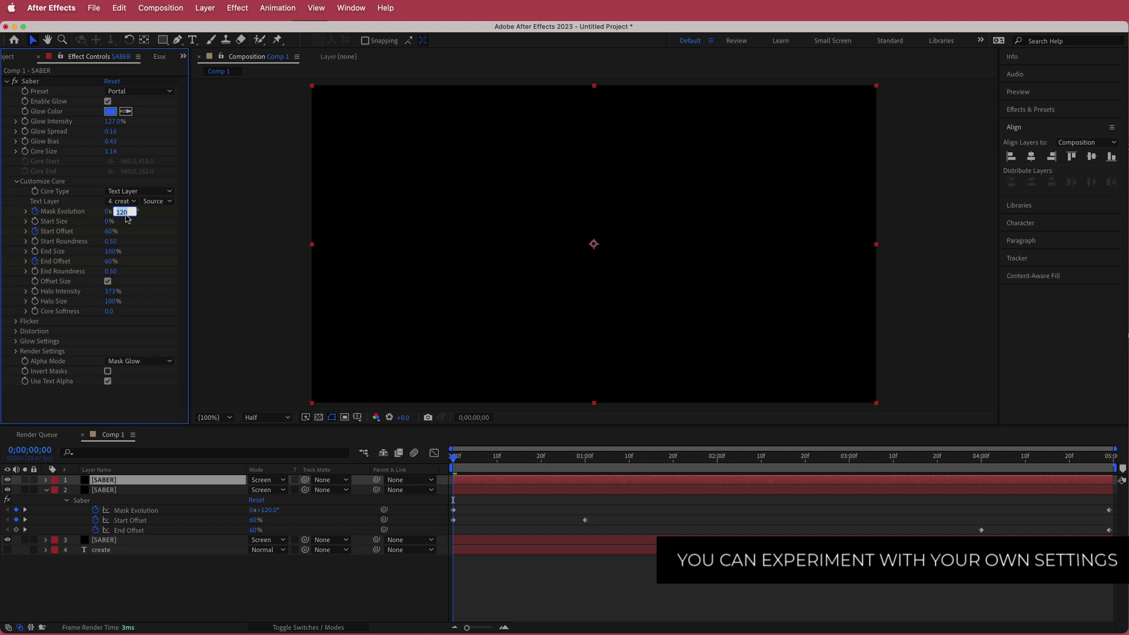
type("240")
key("Return")
left_click_drag(454, 459, 1109, 458)
left_click(125, 212)
type("240")
key("Return")
left_click_drag(1111, 459, 472, 461)
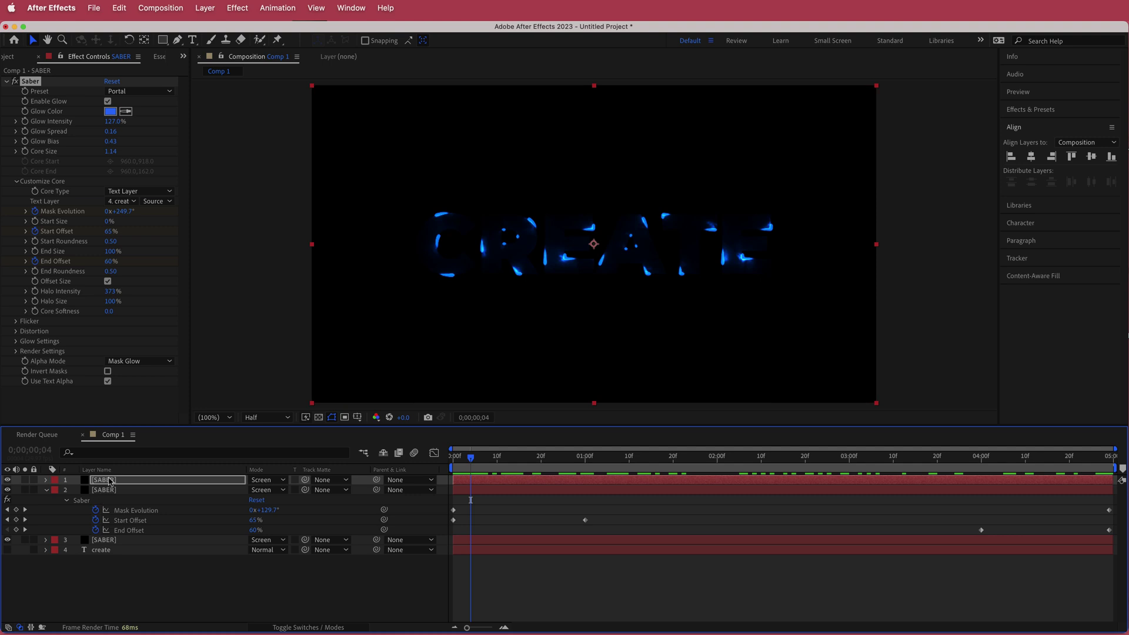
Switch to Color Hunt and copy the light green from the navy-to-green palette in the Cold collection.
key("super+Tab")
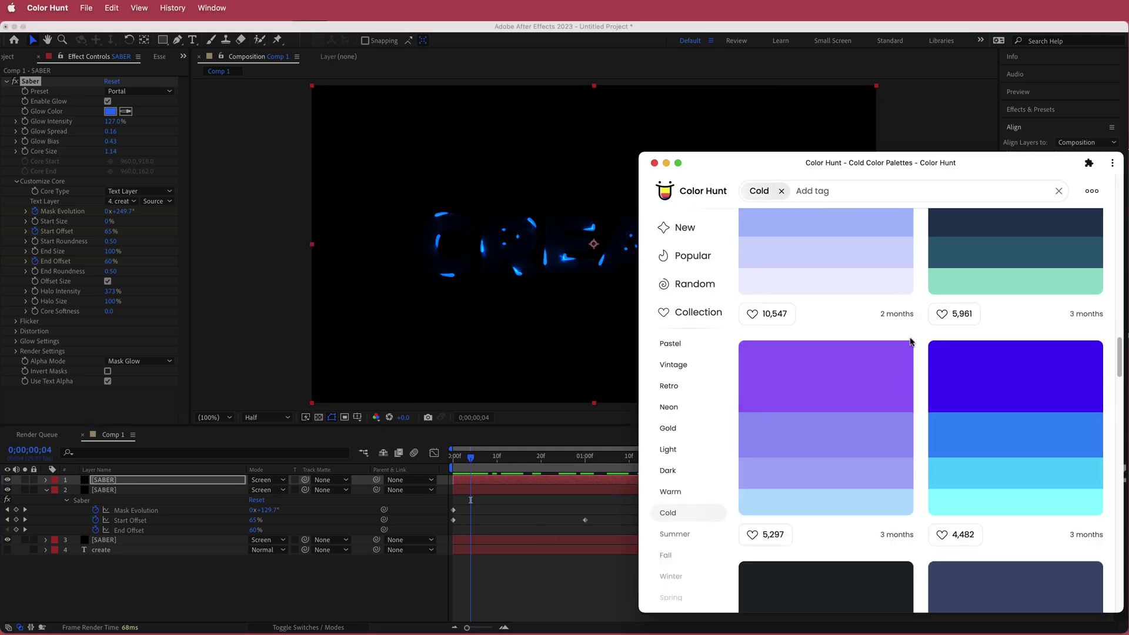
scroll(920, 360, "up", 3)
scroll(920, 360, "down", 2)
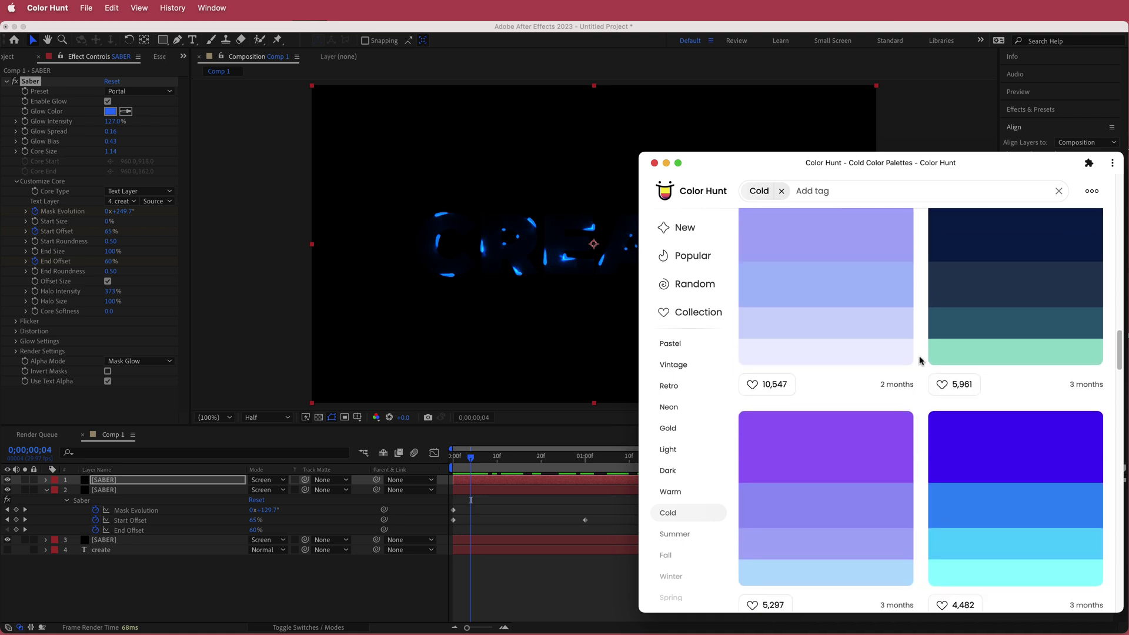
scroll(935, 388, "up", 2)
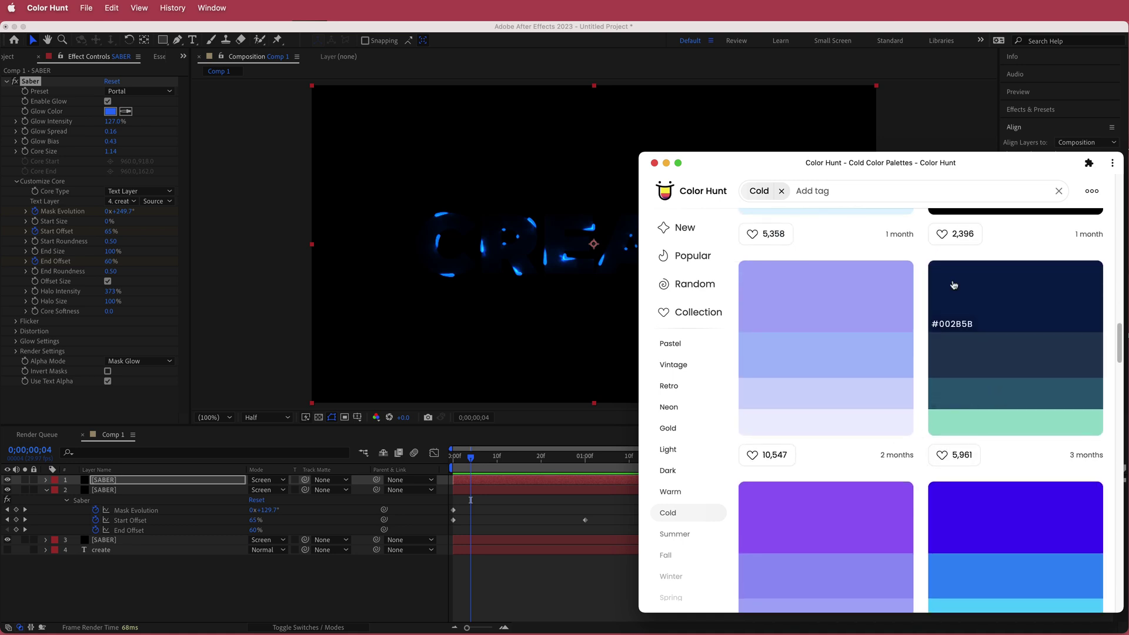
left_click(967, 414)
Switch back to After Effects and apply the copied light green as the top SABER layer's Glow Color.
key("super+Tab")
left_click(111, 113)
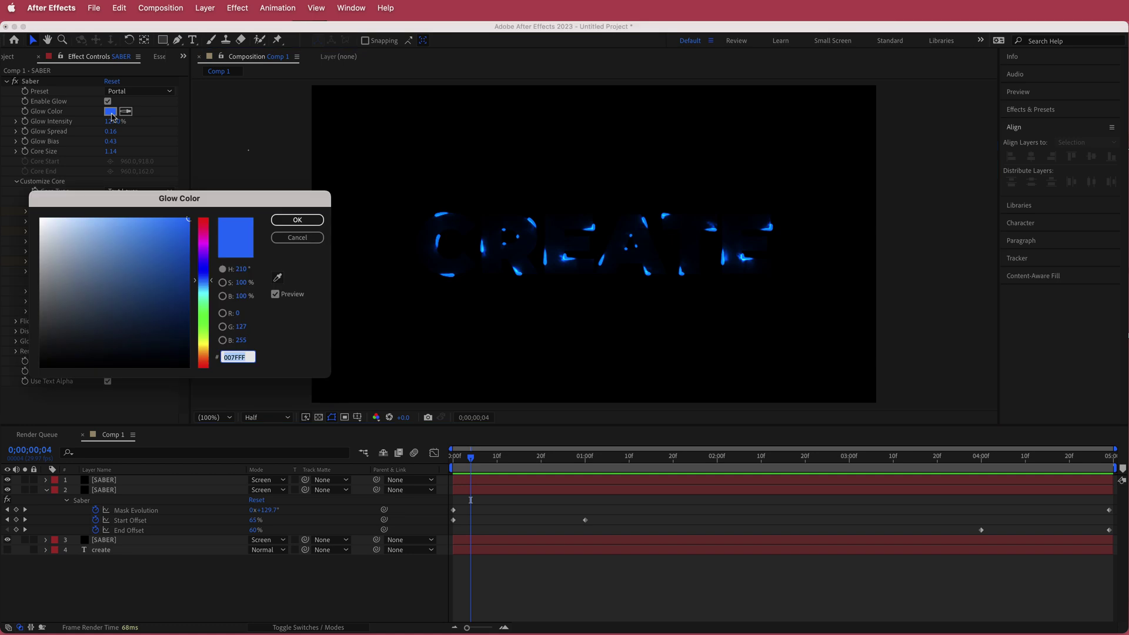
key("super+v")
left_click(298, 220)
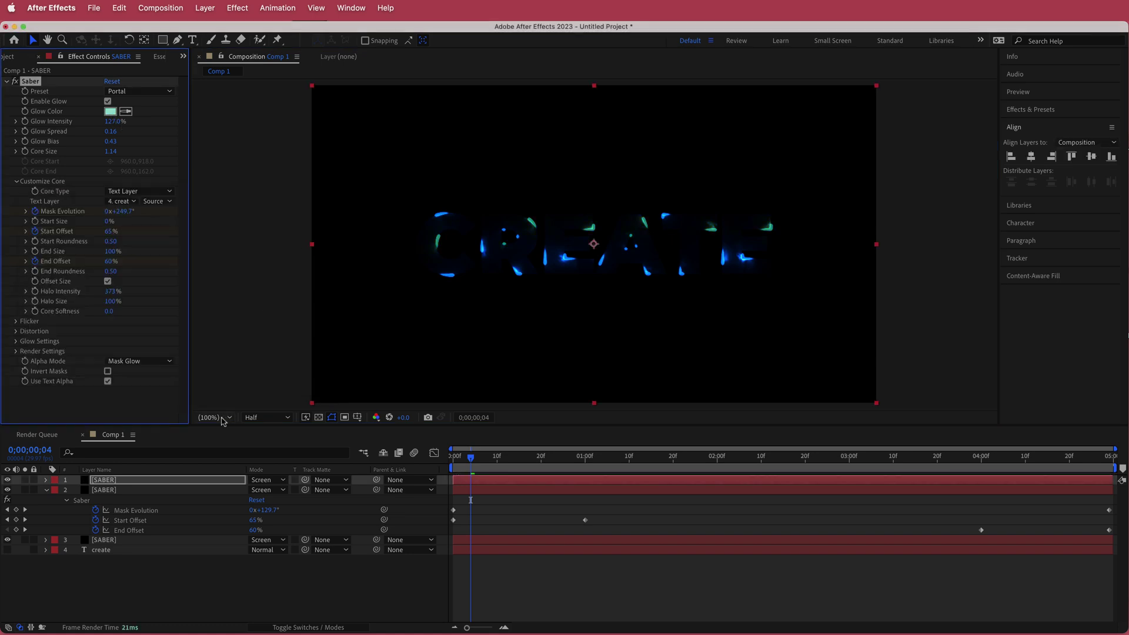
Recolor the Saber glow of the two remaining SABER layers with darker shades from the same palette, then check the result at 0;00;02;03.
left_click(120, 491)
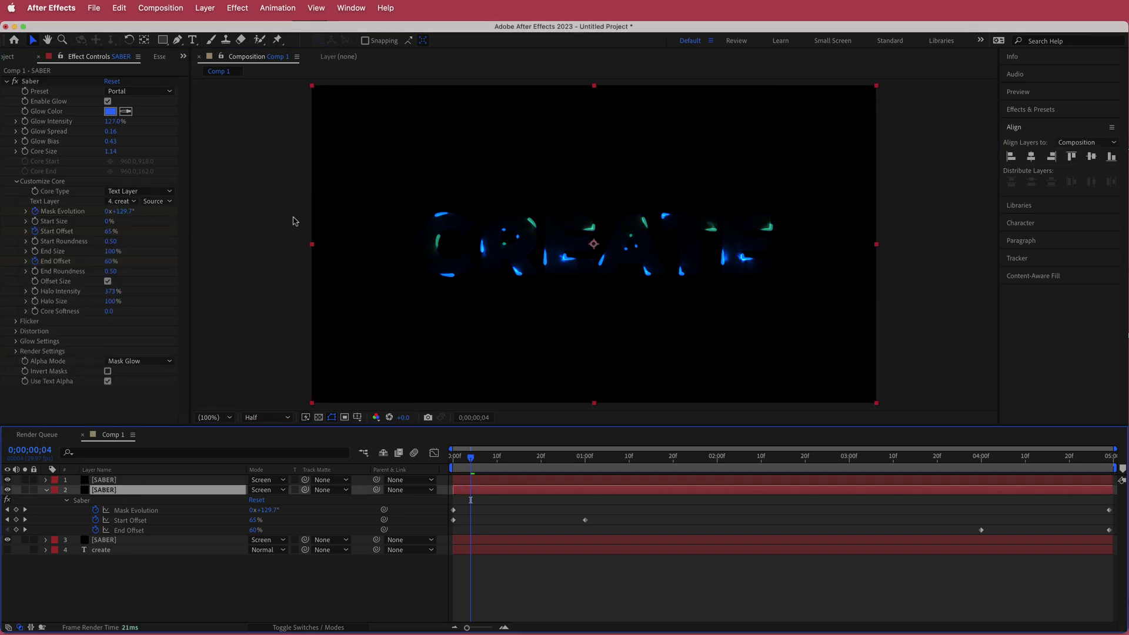
key("super+Tab")
key("super+Tab")
left_click_drag(611, 461, 733, 471)
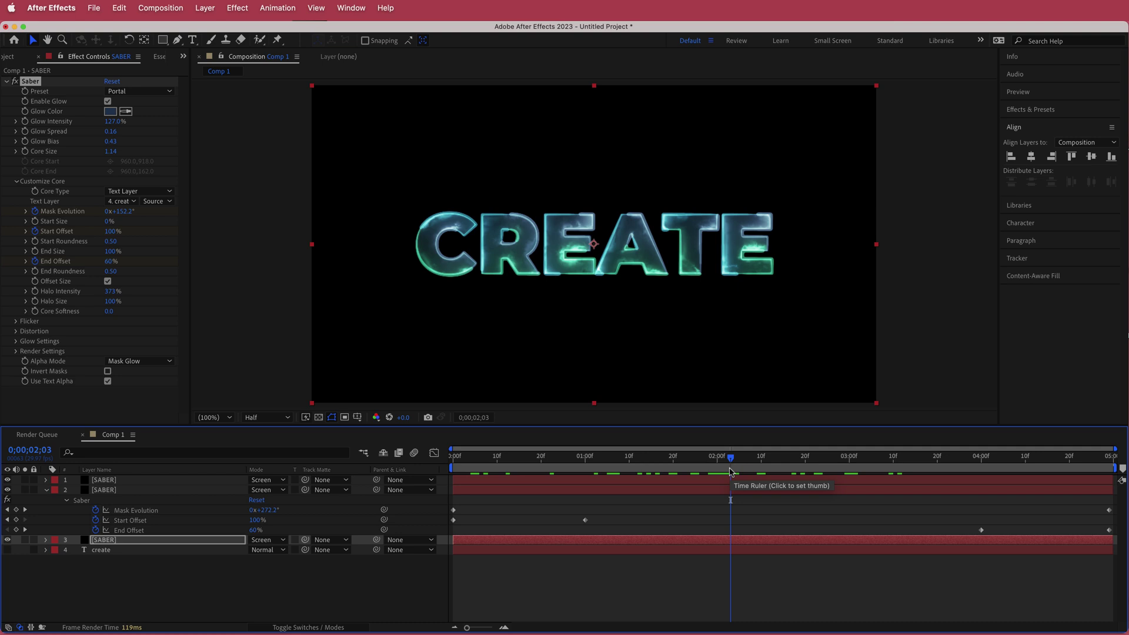
Create an adjustment layer and place it at the top of the layer stack.
right_click(364, 484)
mouse_move(408, 492)
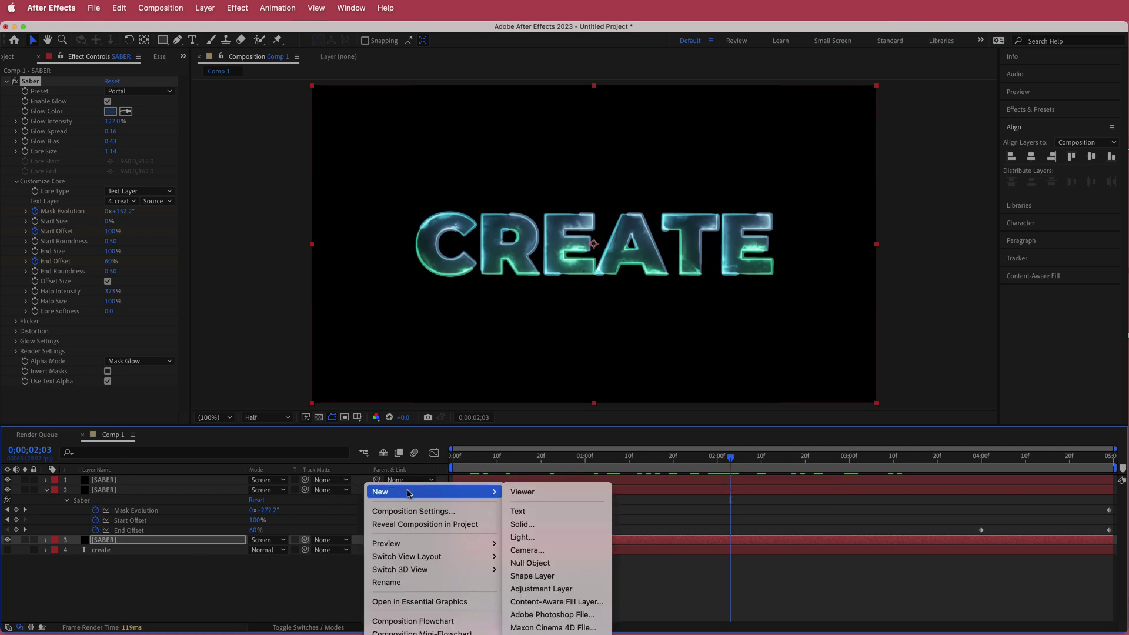
left_click(547, 589)
left_click_drag(126, 543, 130, 481)
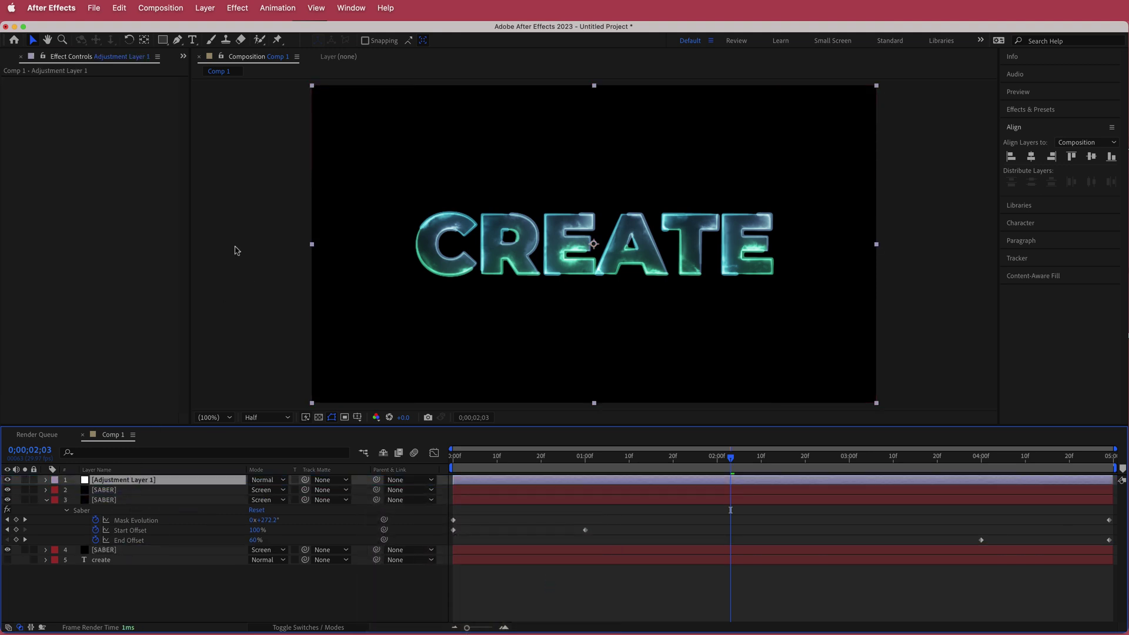
Add a Glow effect to the adjustment layer with a Glow Radius of 350 and check it at 0;00;02;15.
key("ctrl+space")
type("glow")
key("Return")
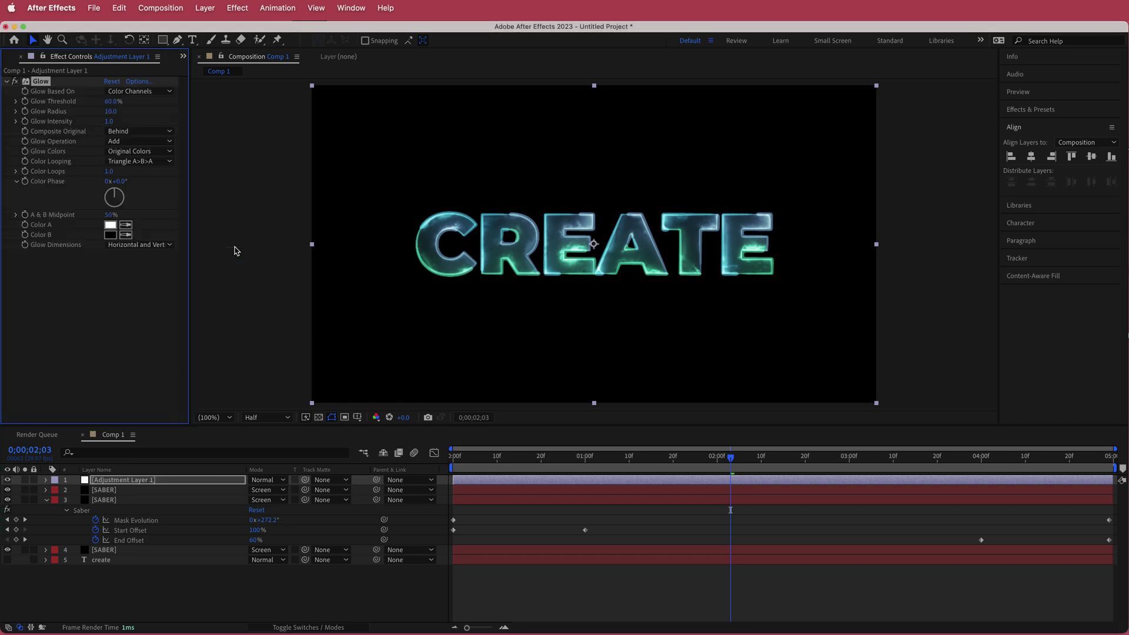
left_click(112, 113)
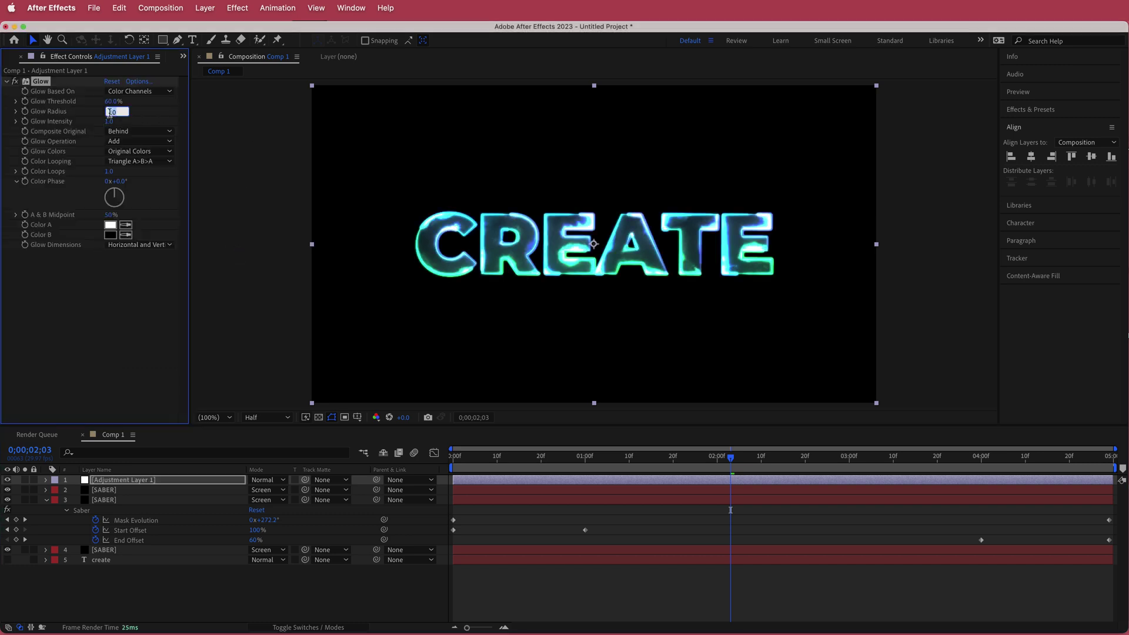
type("350")
key("Return")
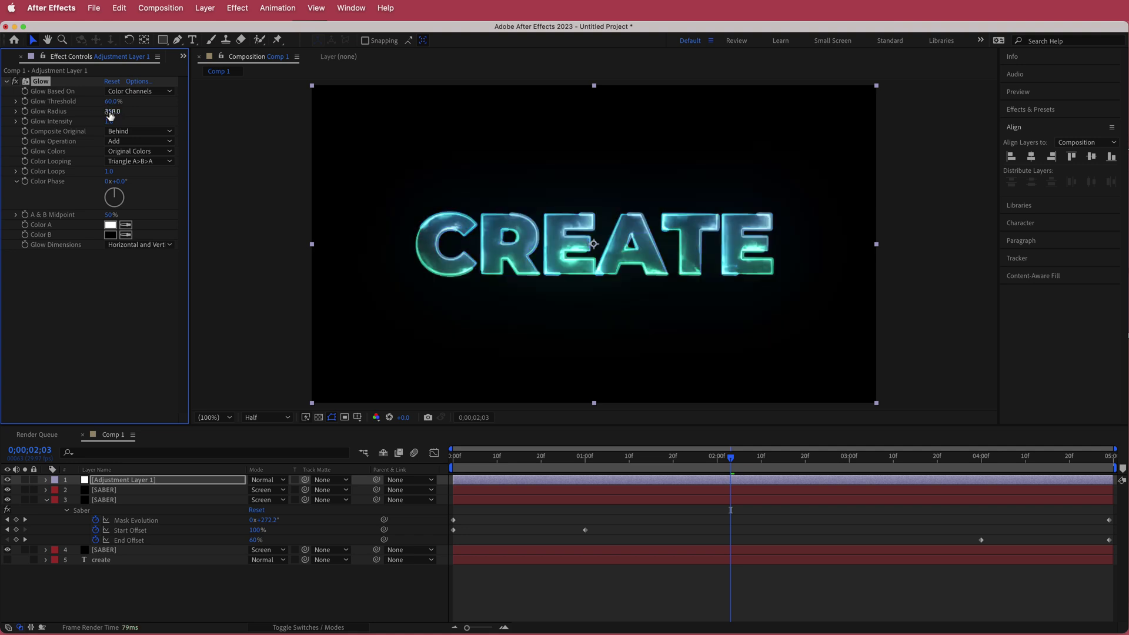
left_click_drag(732, 460, 784, 462)
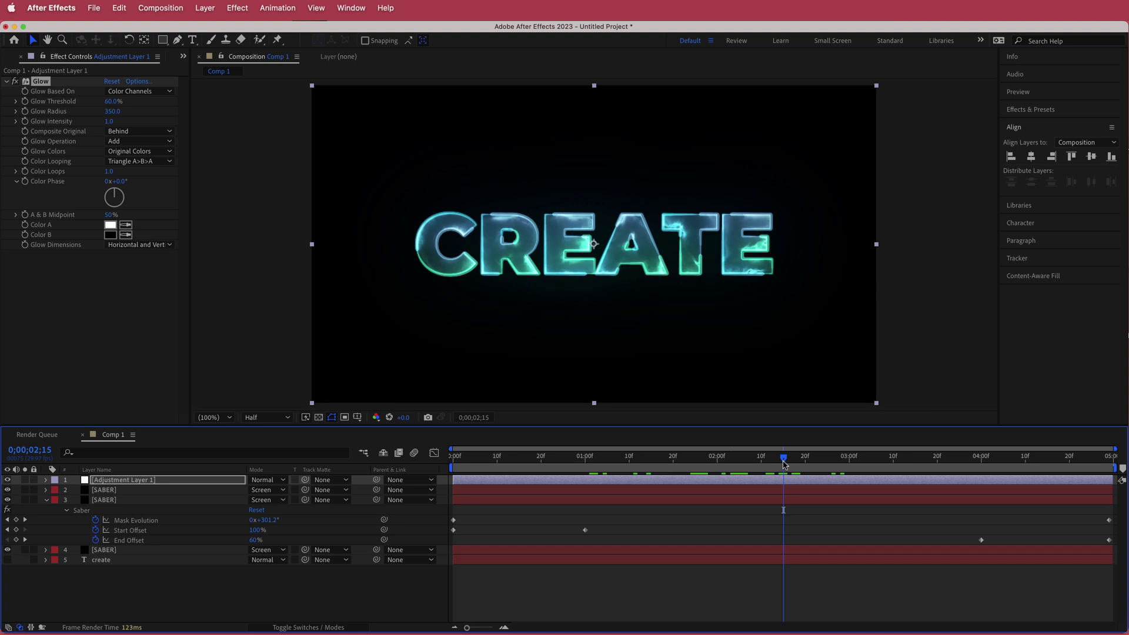
Duplicate the Glow effect and set the copy's Glow Intensity to 0.2 and Glow Threshold to 80%.
key("super+d")
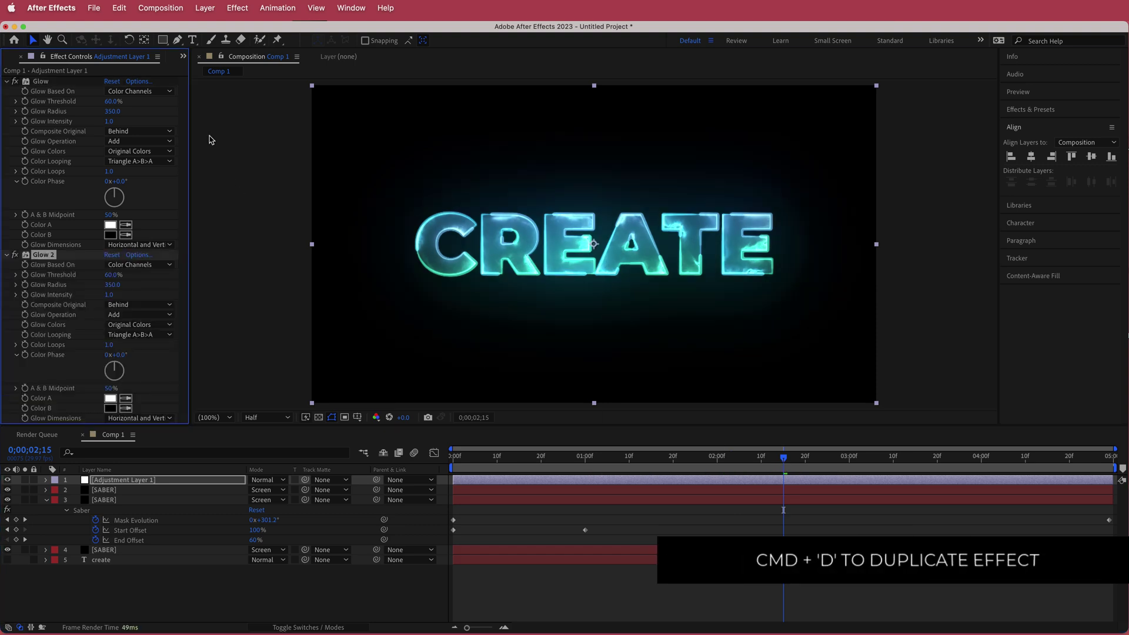
left_click(110, 295)
type("0.2")
key("Return")
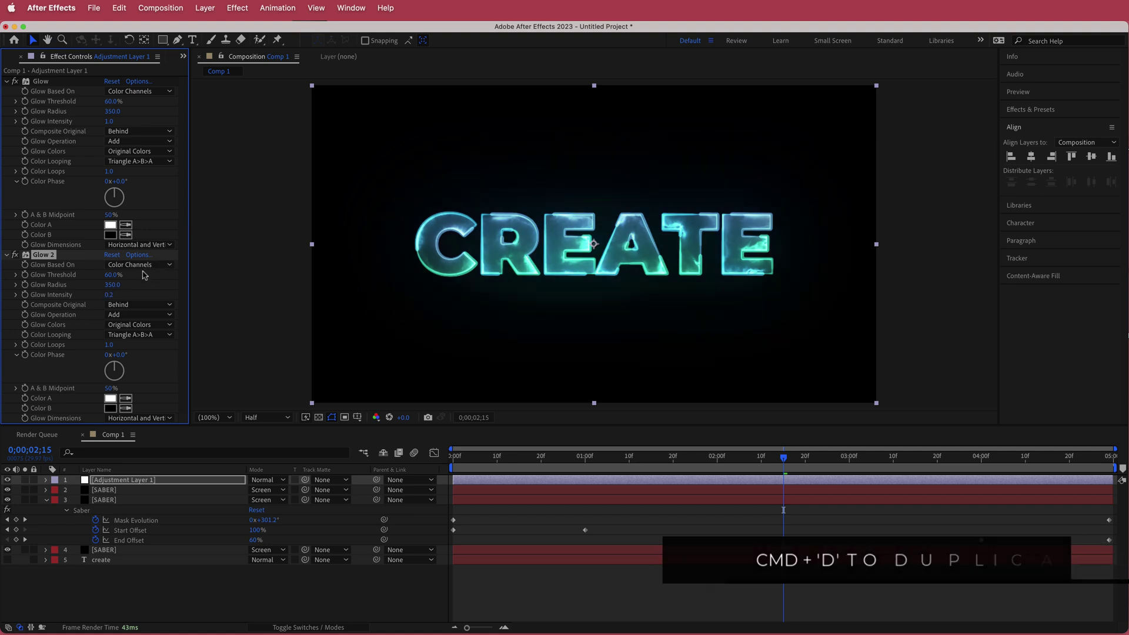
left_click(112, 276)
type("80")
key("Return")
mouse_move(784, 459)
left_mouse_down()
mouse_move(461, 458)
mouse_move(803, 458)
left_mouse_up()
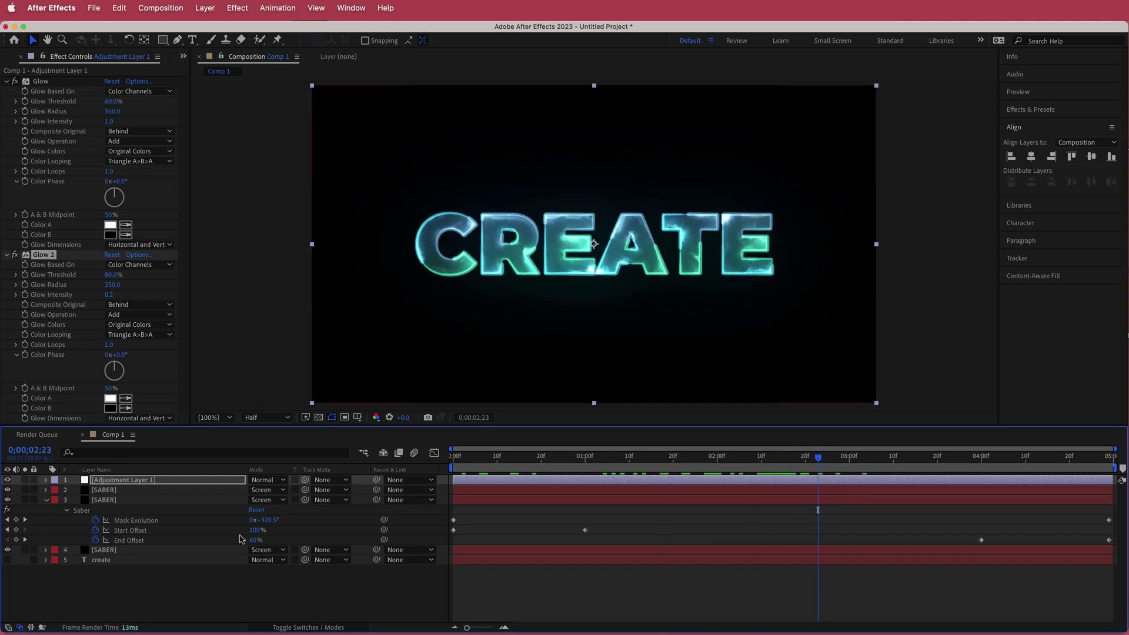
Pre-compose all five layers in Comp 1 into a composition named TEXT and return to the first frame.
left_click_drag(215, 599, 147, 484)
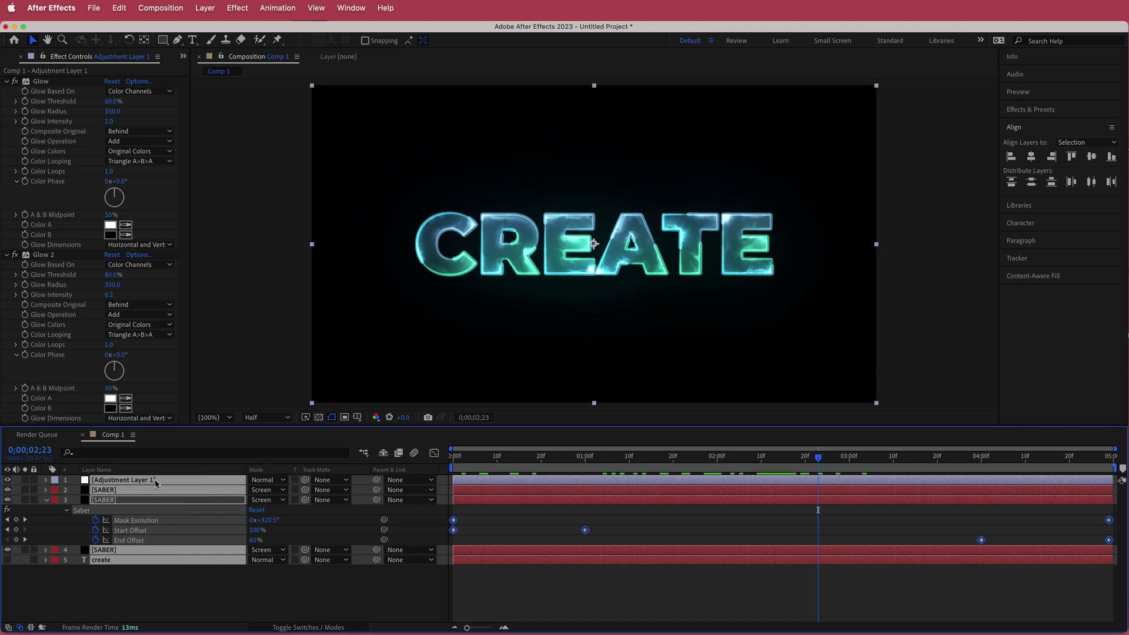
left_click(213, 10)
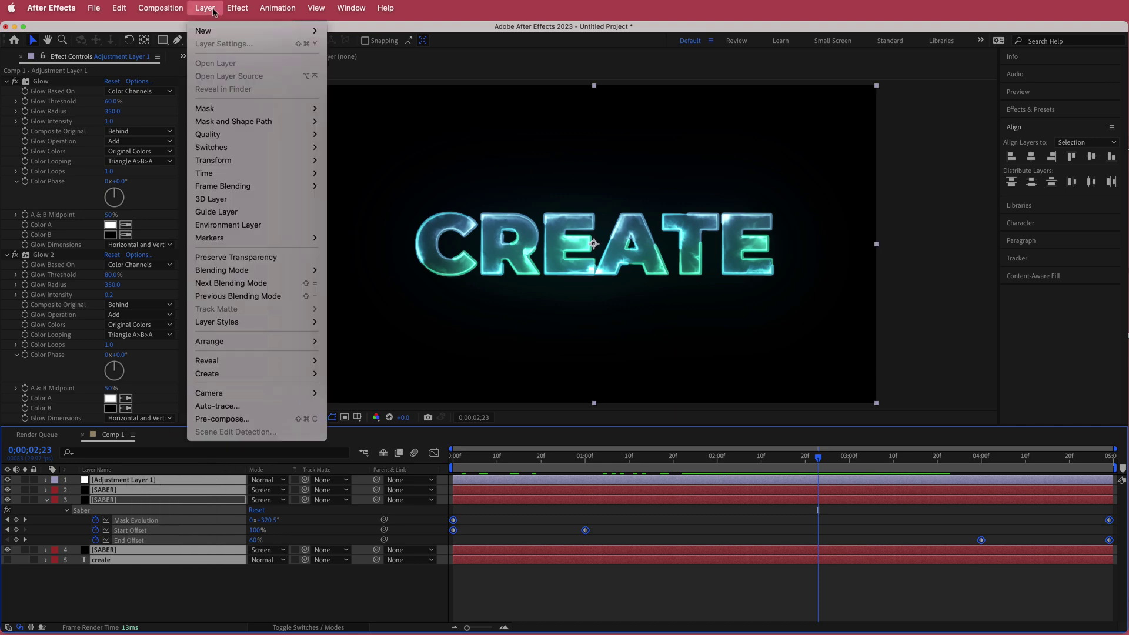
left_click(297, 420)
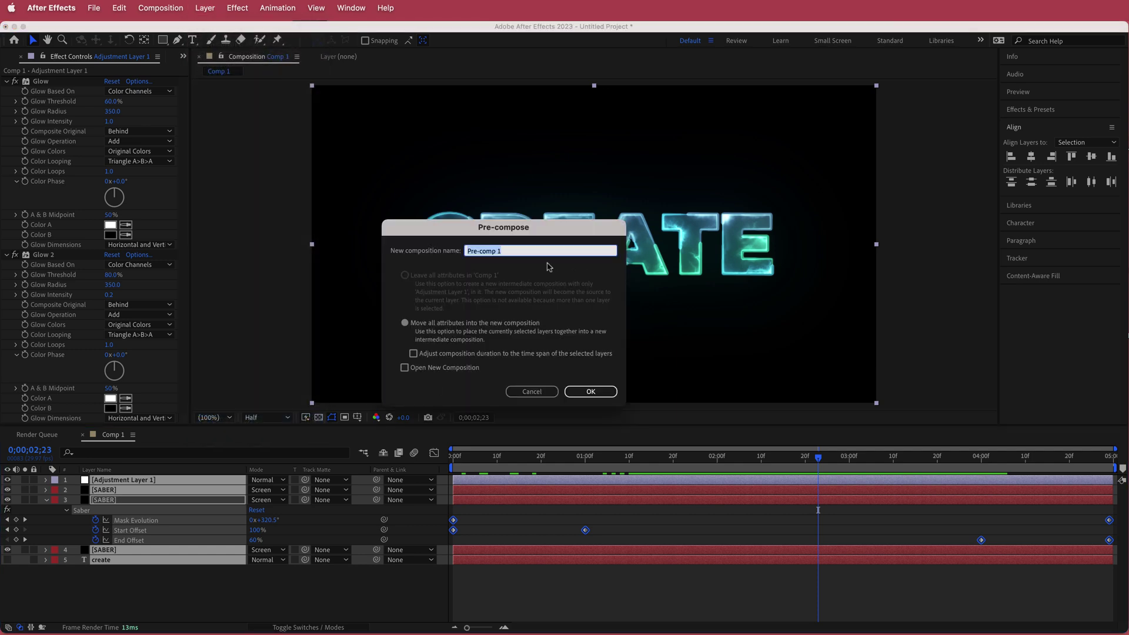
type("TEXT")
key("Return")
key("Home")
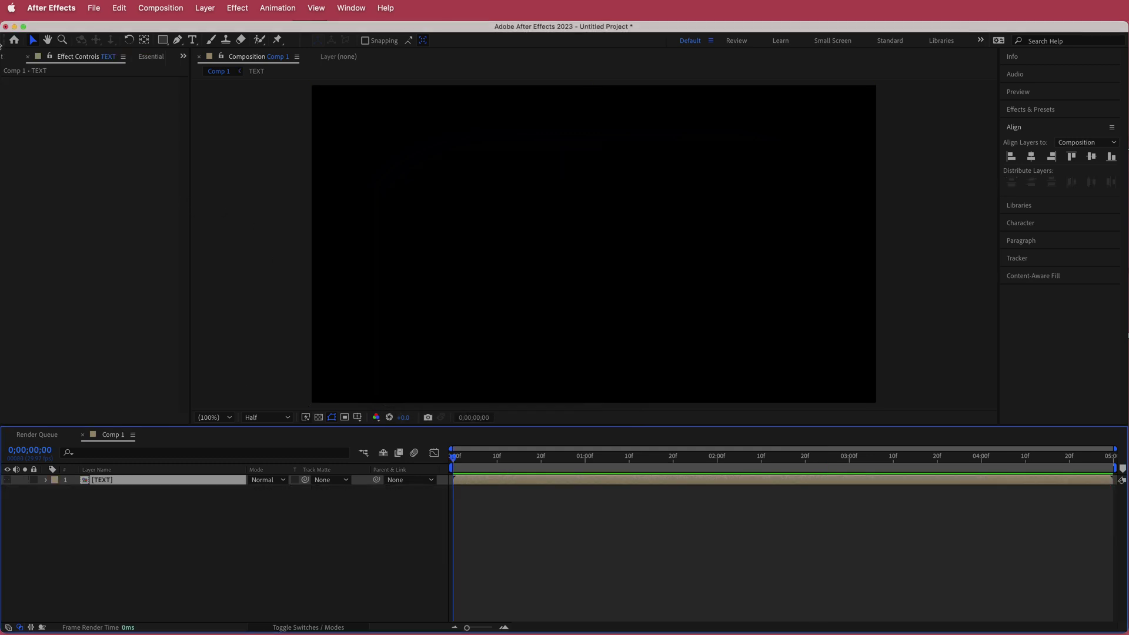
Create a new 1920x1080, 29.97 fps composition named BG with a five-second duration.
left_click(8, 59)
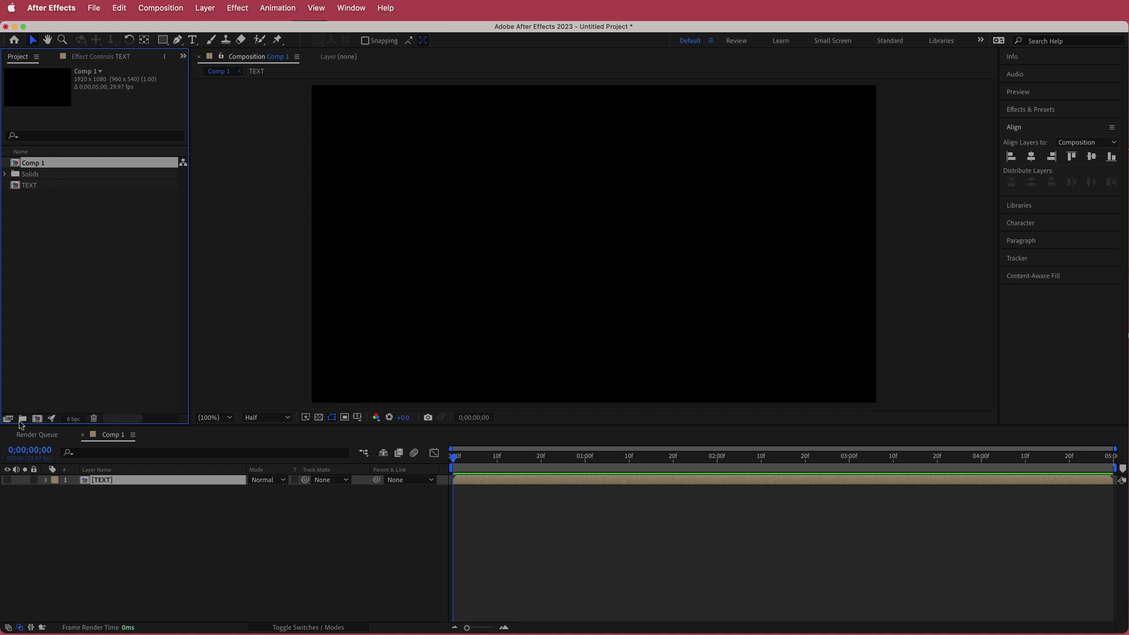
left_click(39, 420)
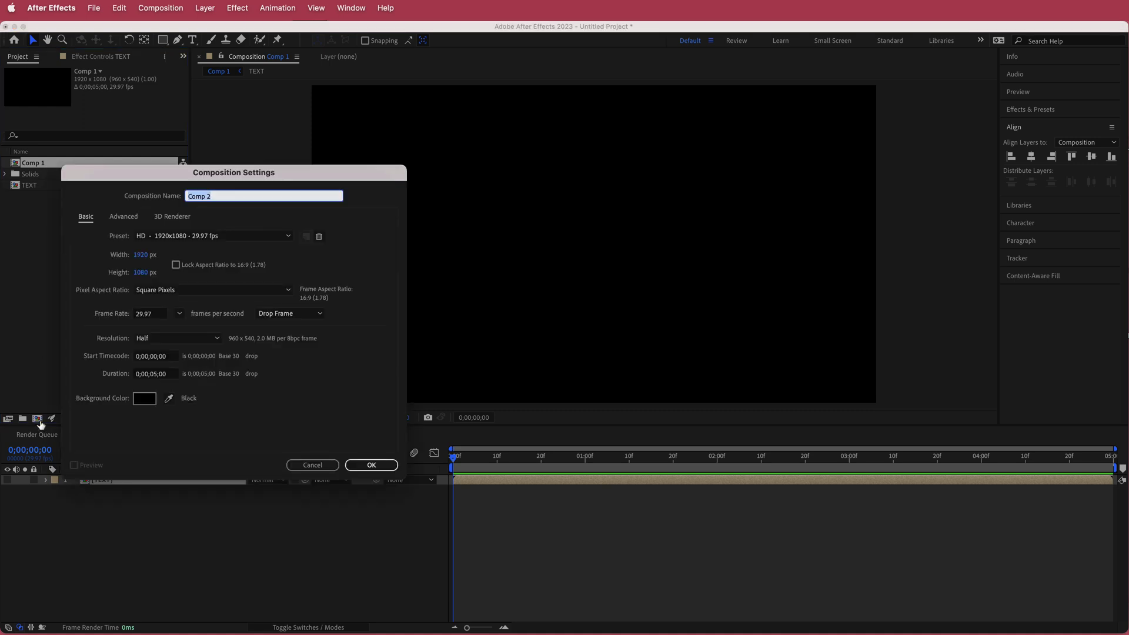
type("BG")
key("Return")
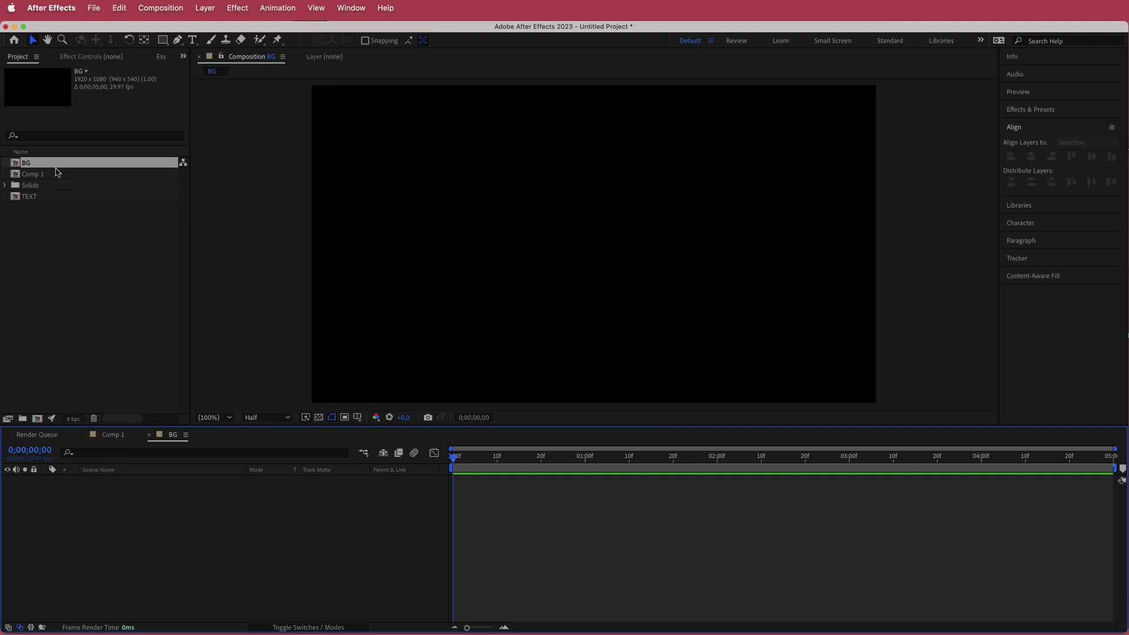
Add a black full-size solid layer named BG to the BG composition.
right_click(381, 486)
mouse_move(405, 495)
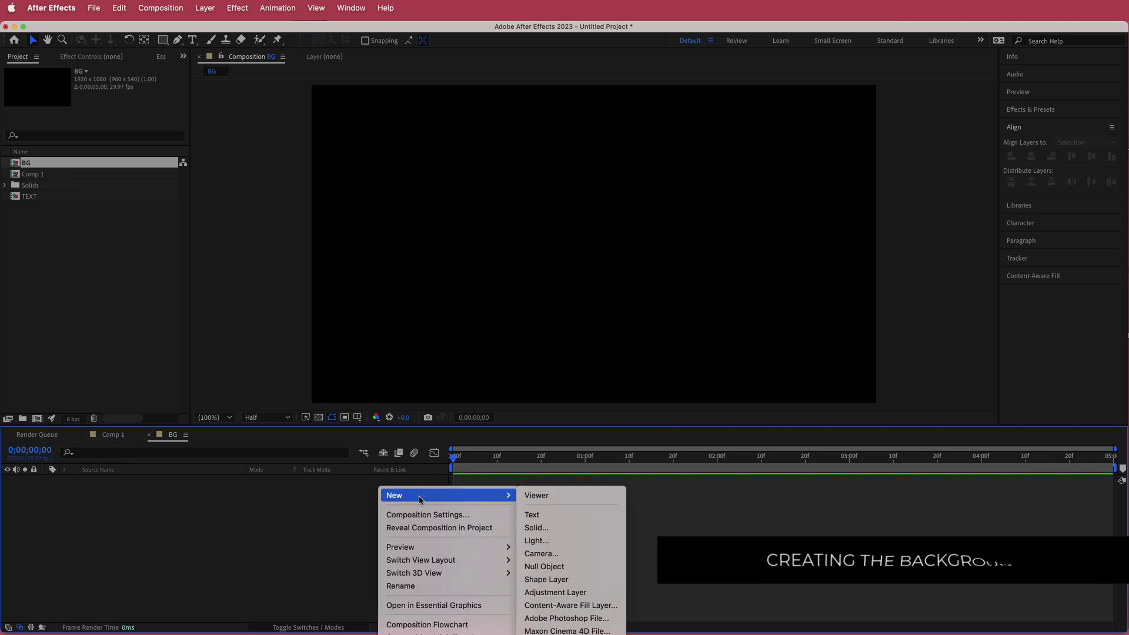
left_click(560, 528)
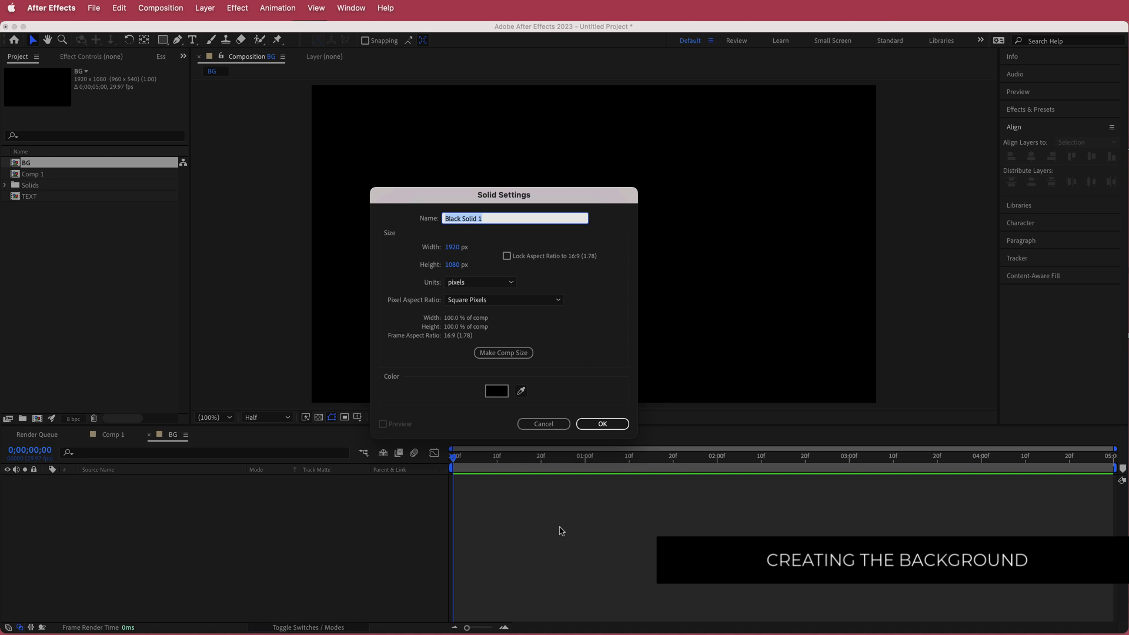
type("BG")
key("Return")
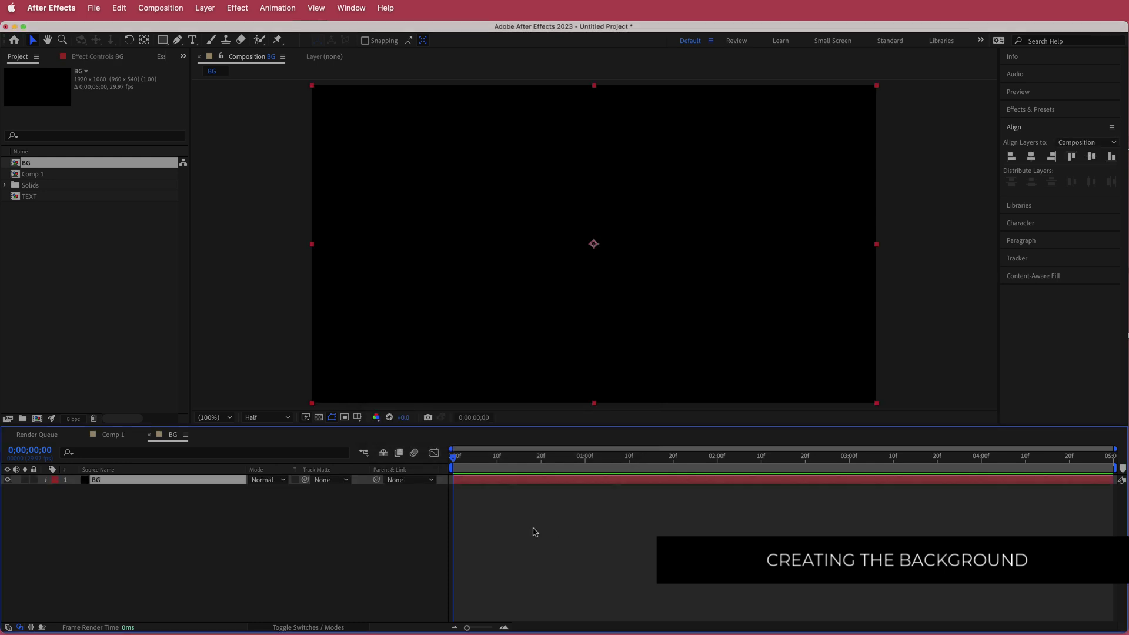
Add a second black full-size solid named FRACTAL above the BG layer.
right_click(363, 484)
mouse_move(412, 495)
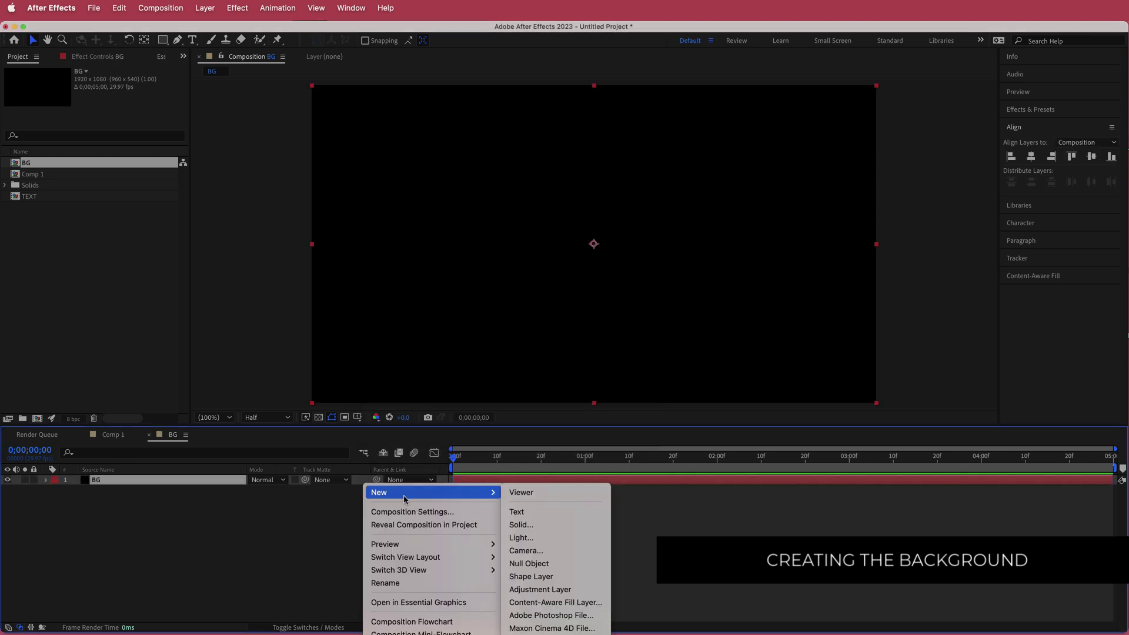
left_click(560, 524)
type("FR")
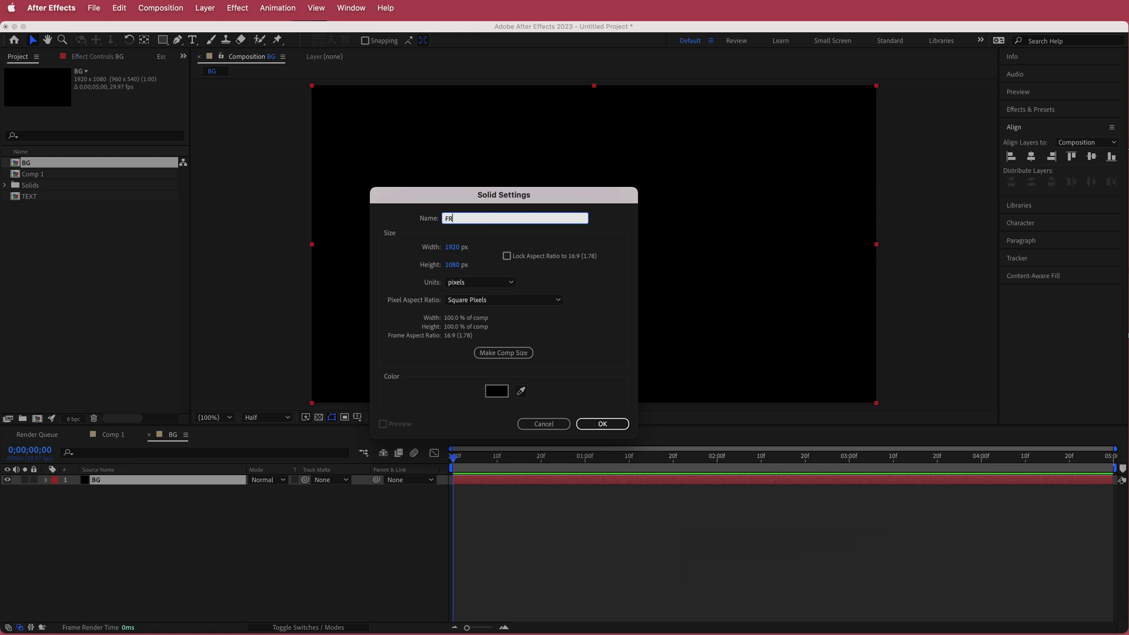
type("ACTAL")
key("Return")
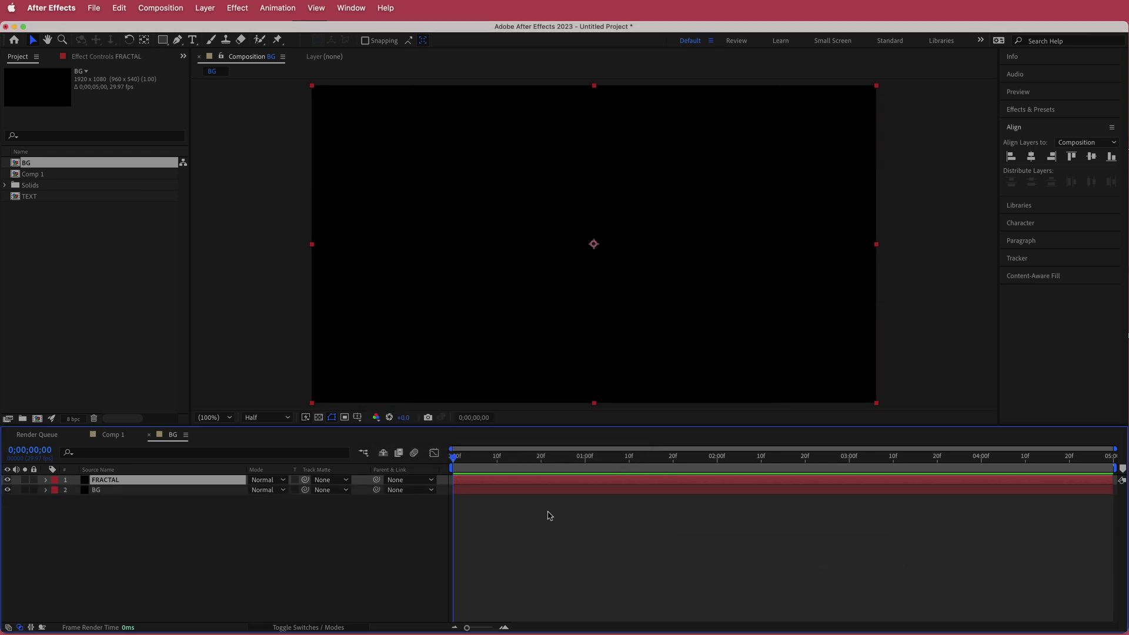
Find the Fractal Noise effect and apply it to the FRACTAL layer, keeping its default contrast.
key("ctrl+space")
type("r")
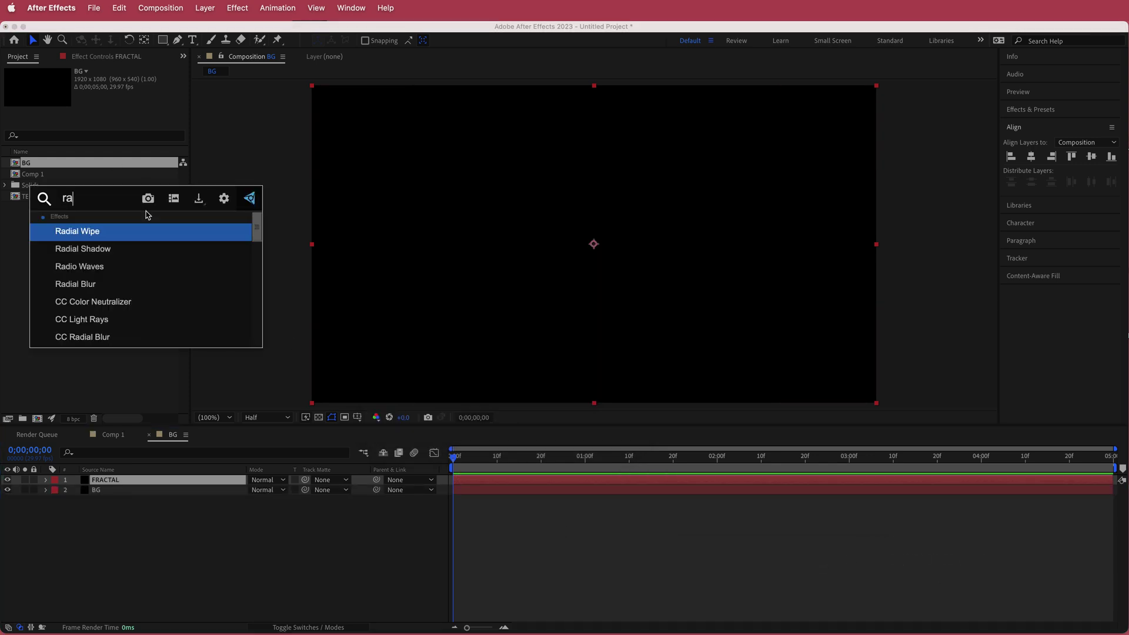
type("act")
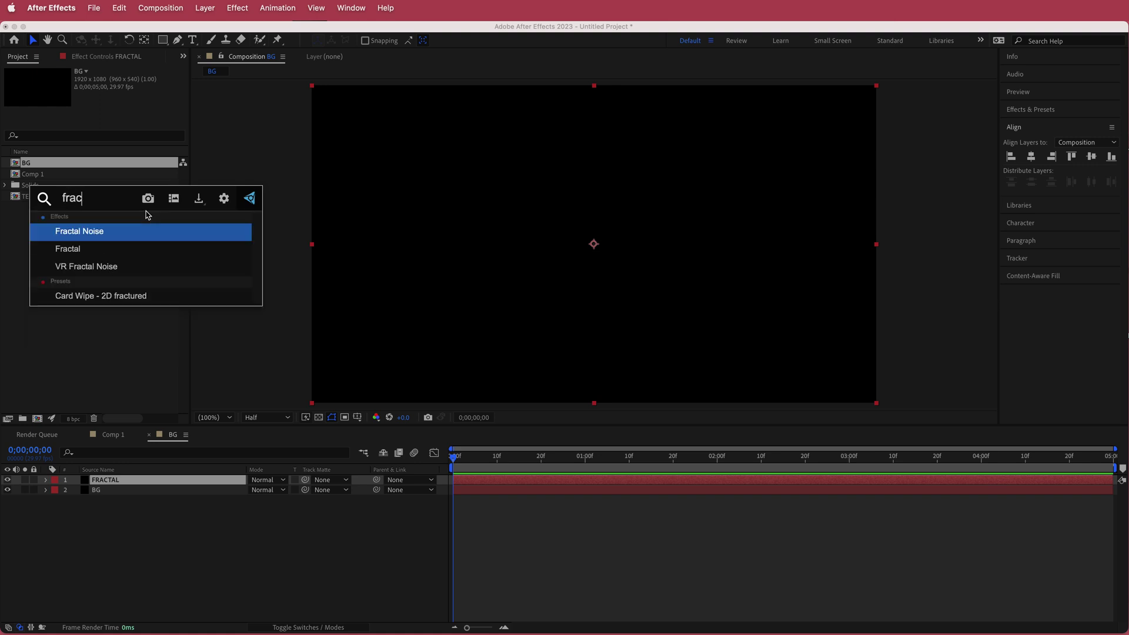
key("Return")
left_click(112, 121)
key("Return")
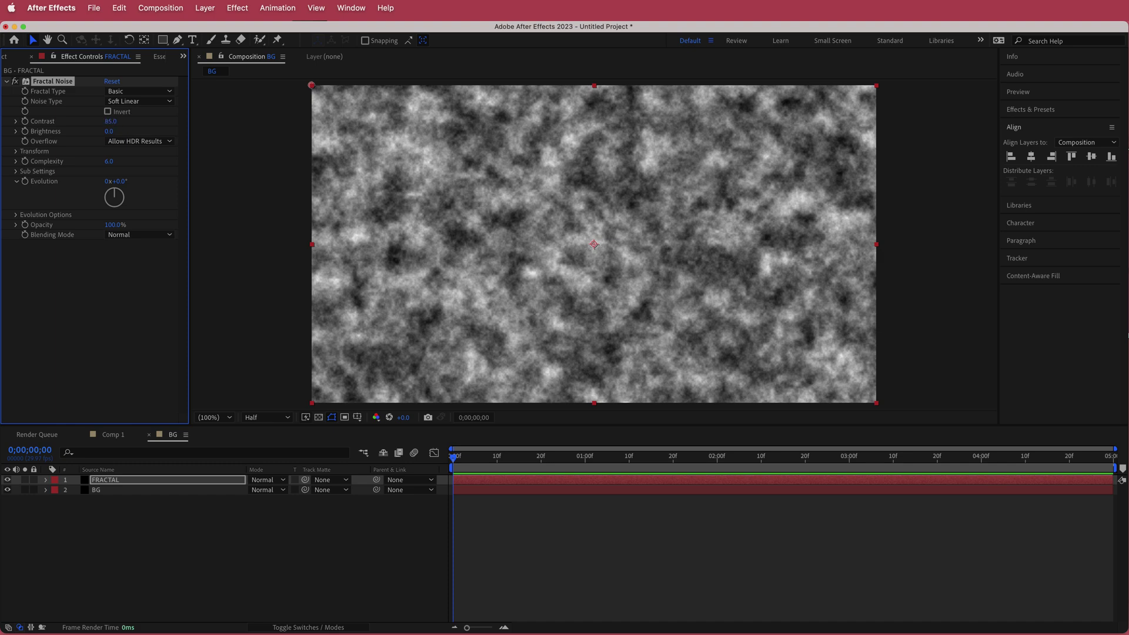
Turn off Uniform Scaling in the Fractal Noise transform, then set Scale Width to 400 and Scale Height to 250.
left_click(16, 152)
left_click(109, 172)
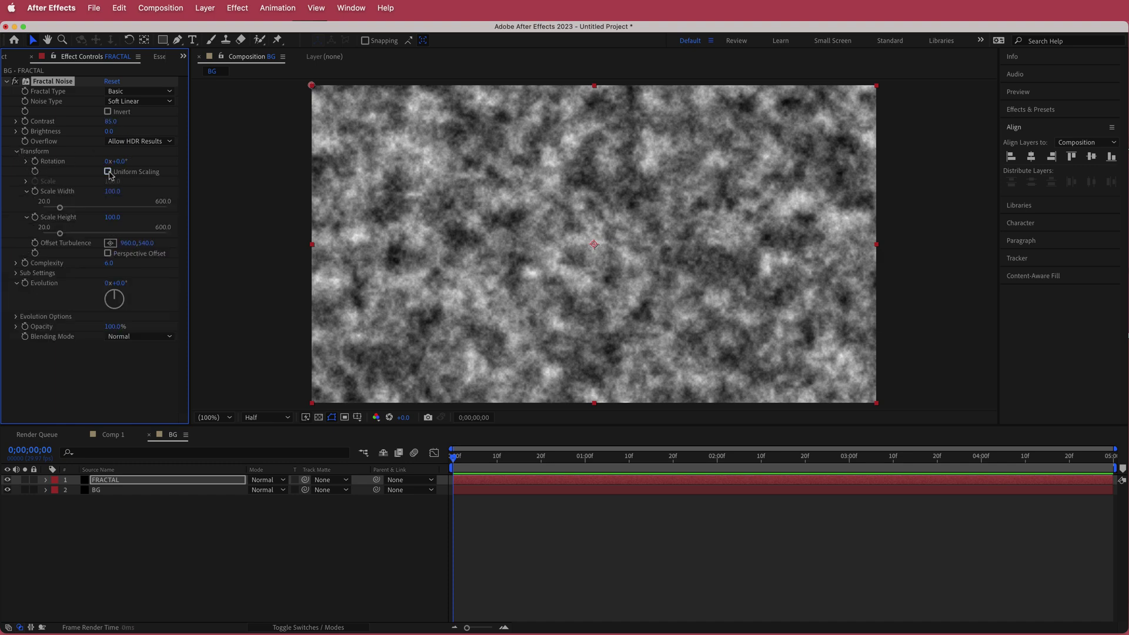
left_click(115, 192)
type("400")
key("Return")
left_click(114, 218)
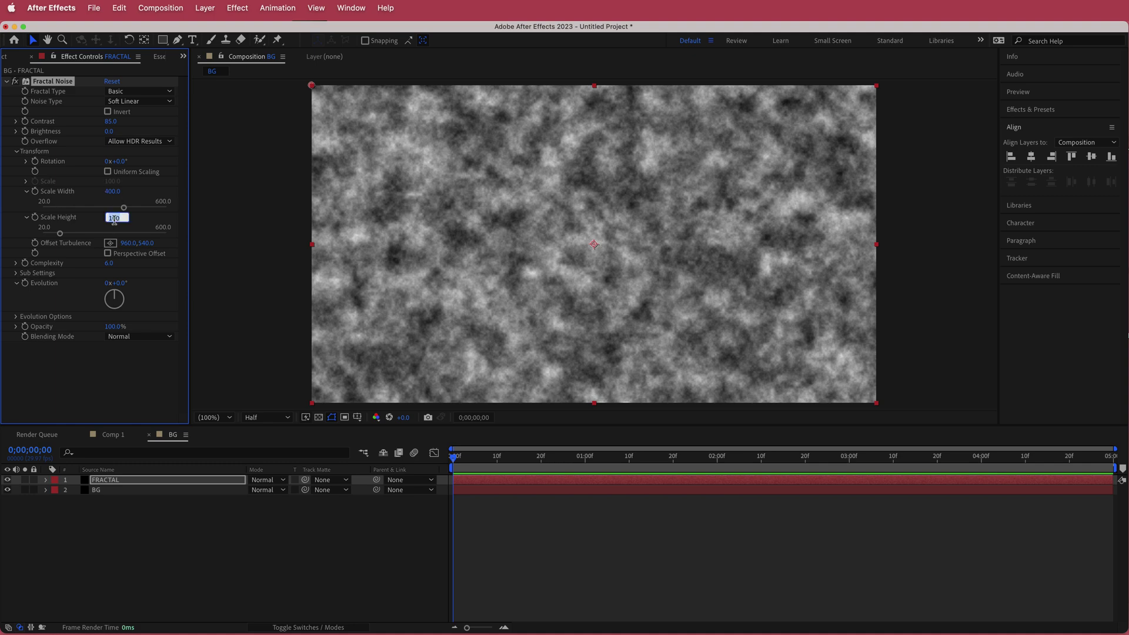
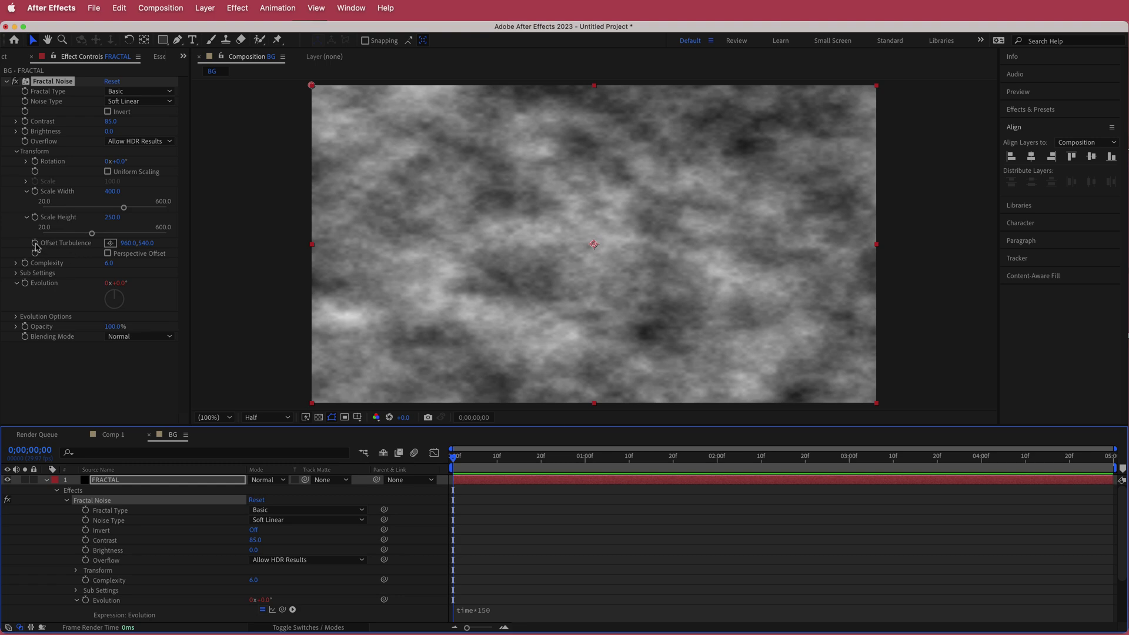
Keyframe Offset Turbulence from 960, 540 at the first frame to about 1420, 540 at the last frame, and preview the motion.
left_click(35, 244)
left_click(457, 442)
key("End")
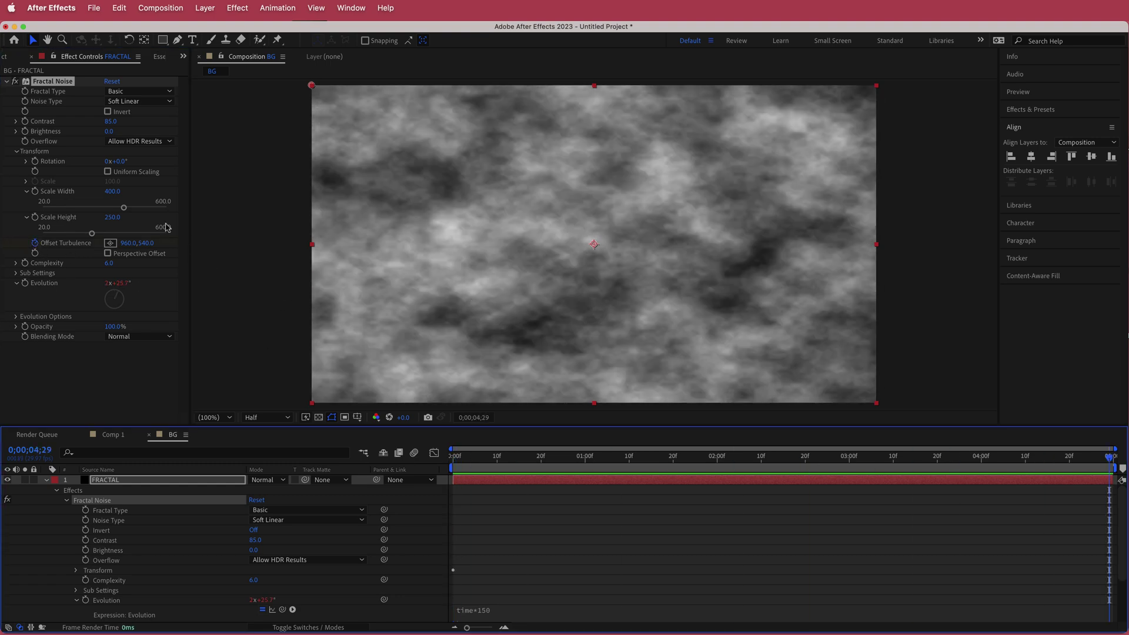
left_click_drag(129, 244, 220, 250)
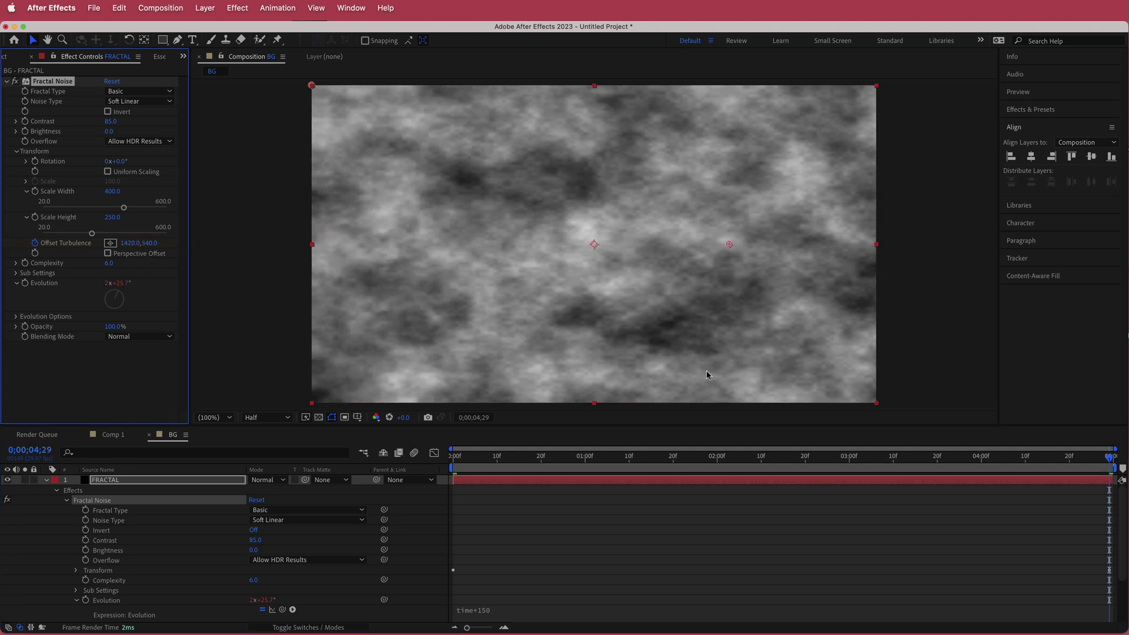
key("Home")
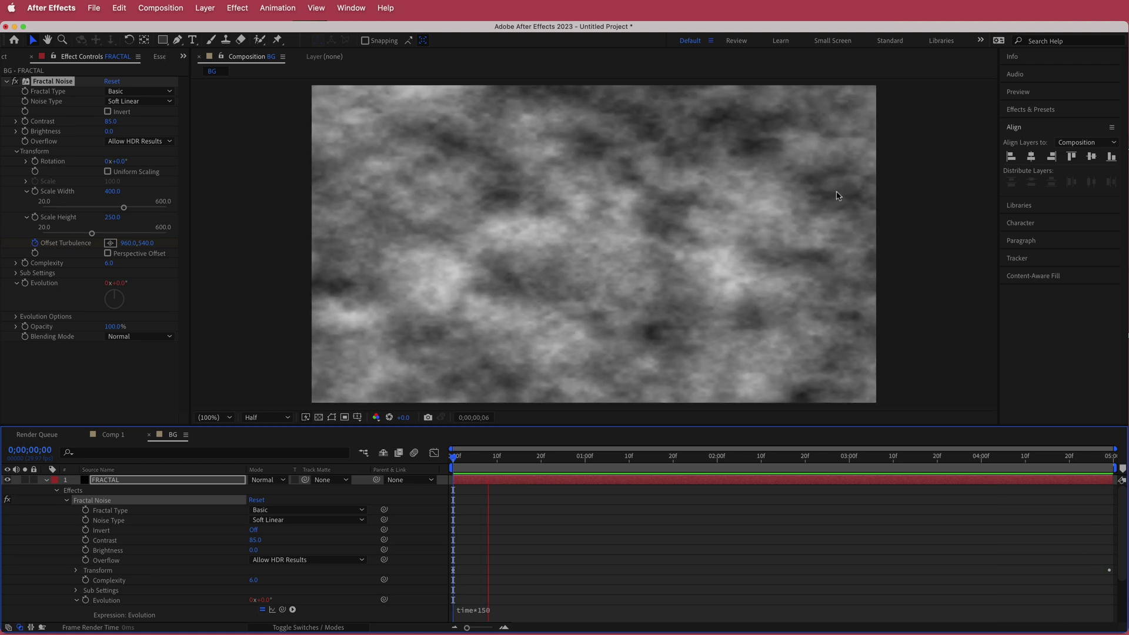
key("space")
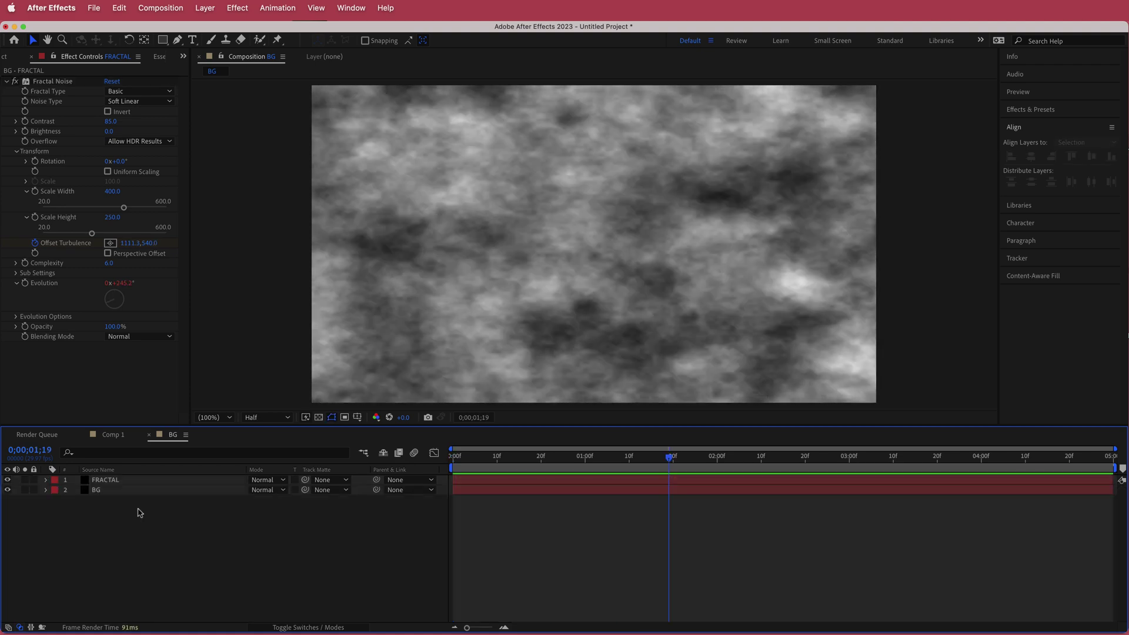
Duplicate the FRACTAL layer and change the copy's Evolution expression to time*50.
left_click(116, 481)
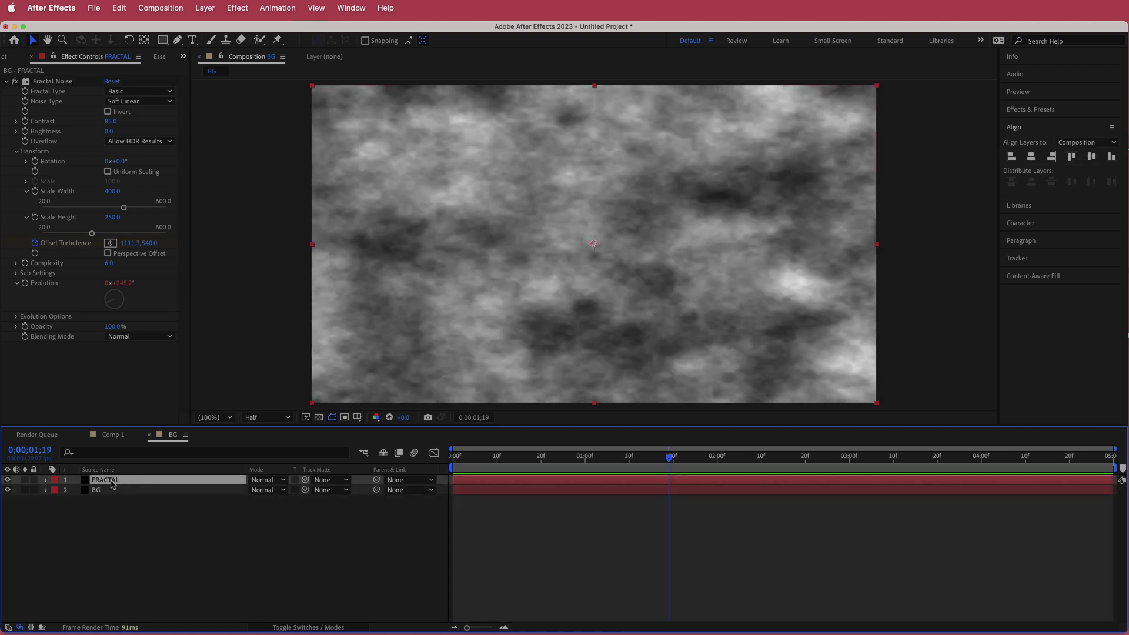
key("super+d")
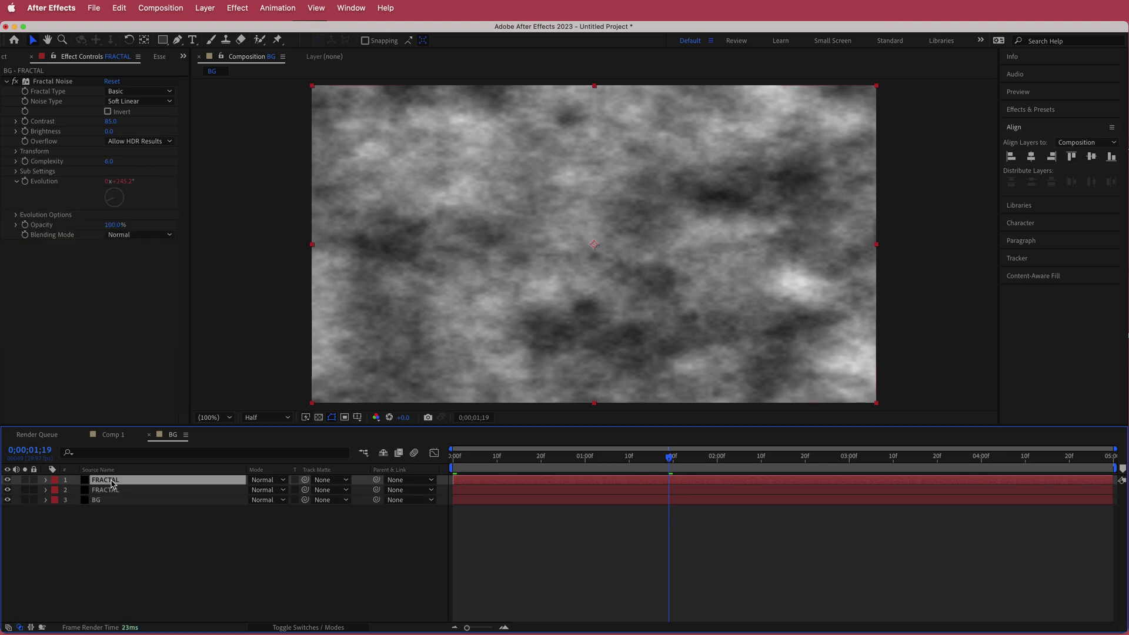
left_click_drag(673, 465, 438, 459)
key("e")
key("e")
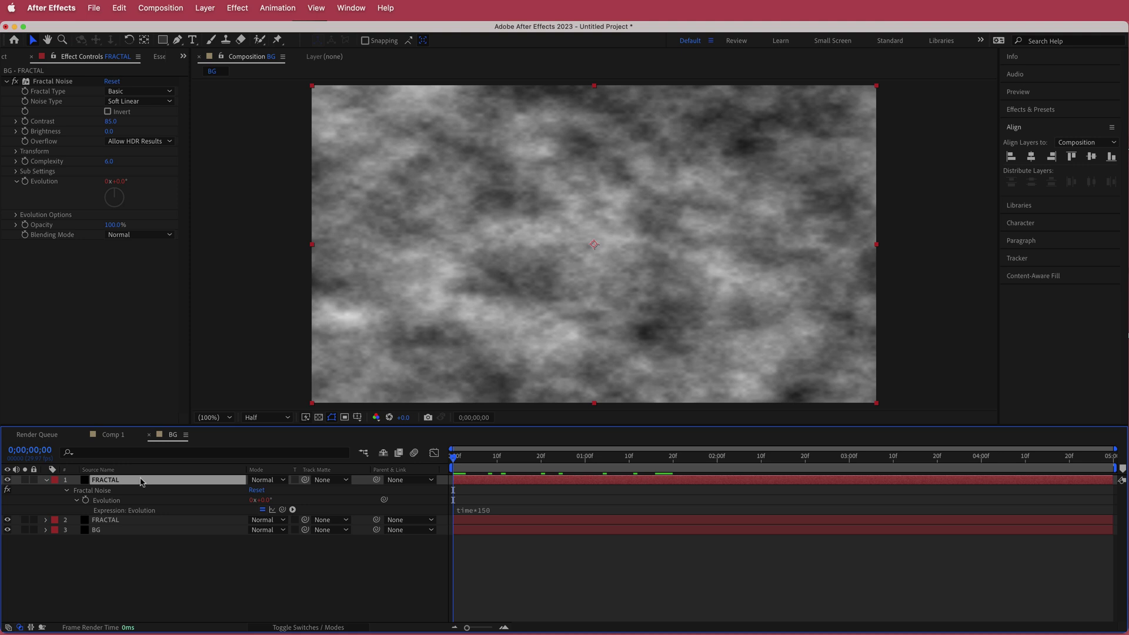
left_click(489, 510)
left_click(537, 509)
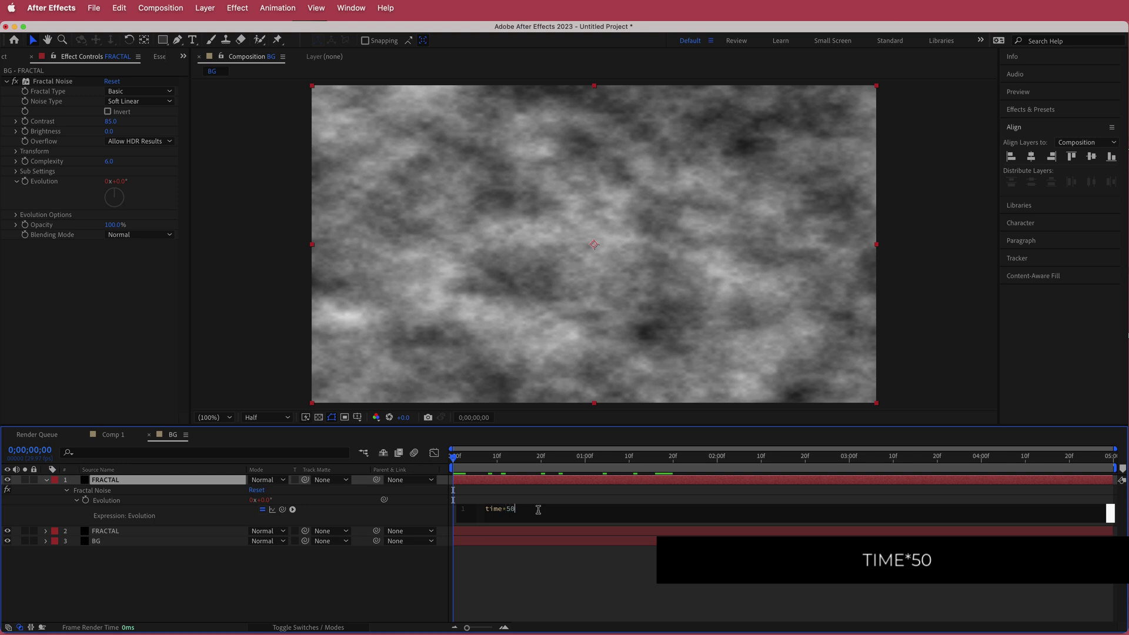
mouse_move(457, 466)
left_mouse_down()
mouse_move(972, 470)
mouse_move(458, 471)
left_mouse_up()
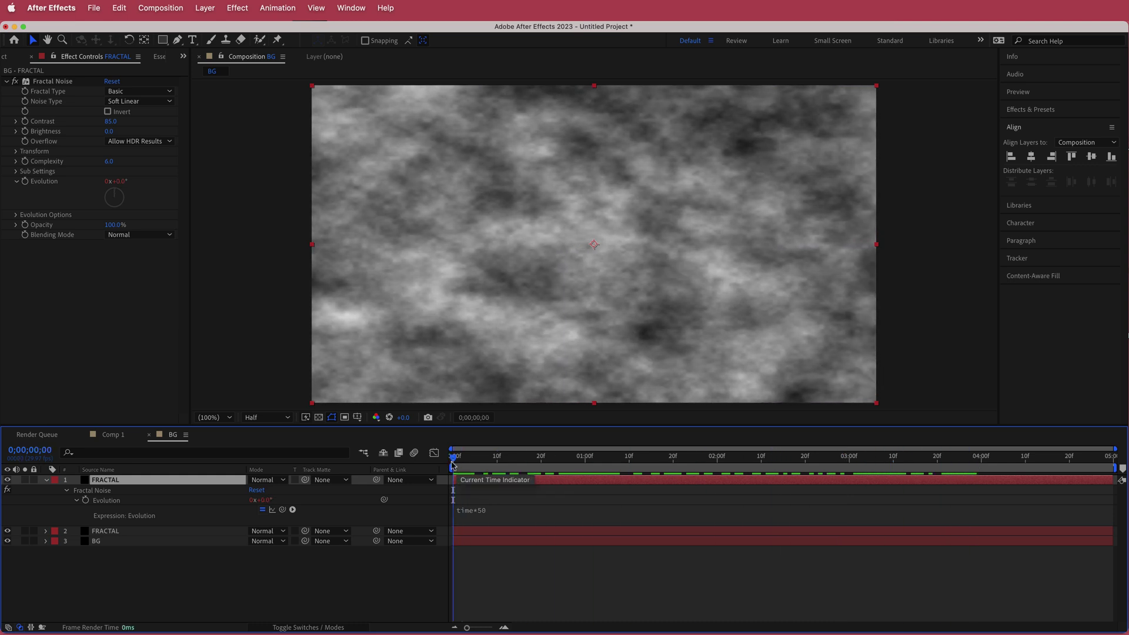
Change the top FRACTAL layer's last-frame Offset Turbulence keyframe to about 1018, 540 and return to the first frame.
key("u")
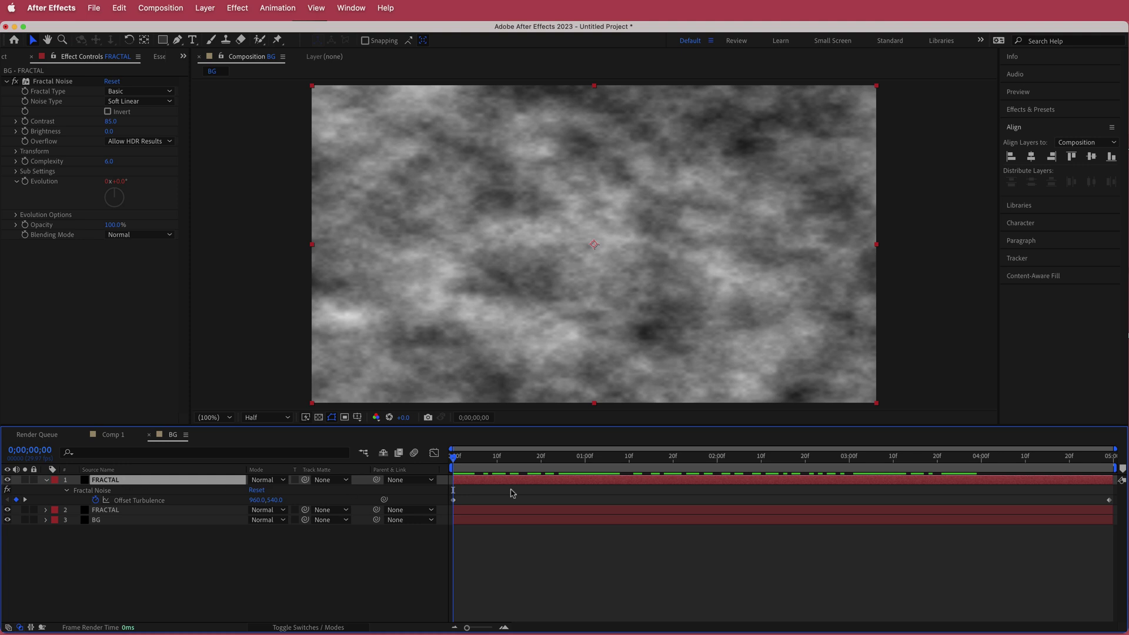
left_click_drag(456, 458, 1120, 467)
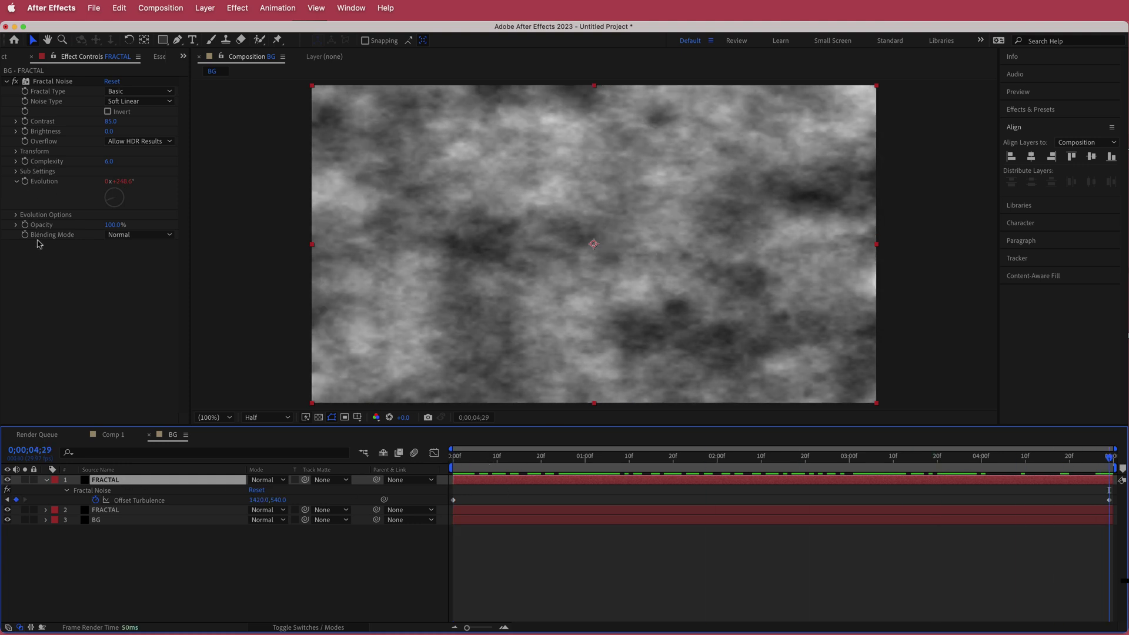
left_click(16, 151)
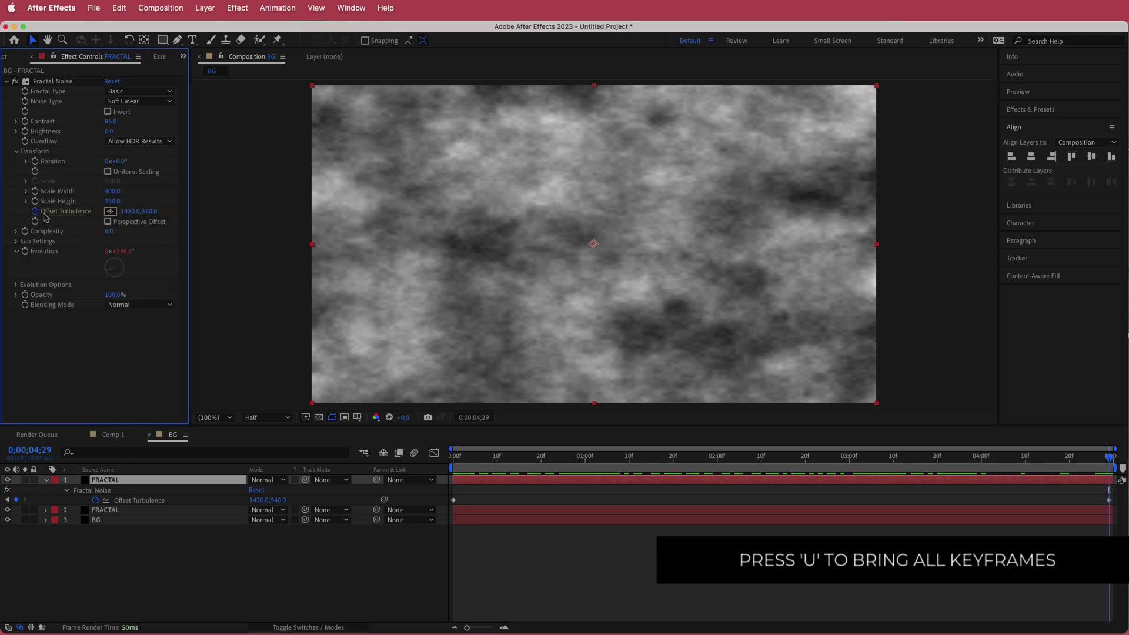
left_click(112, 211)
left_click_drag(130, 243, 34, 252)
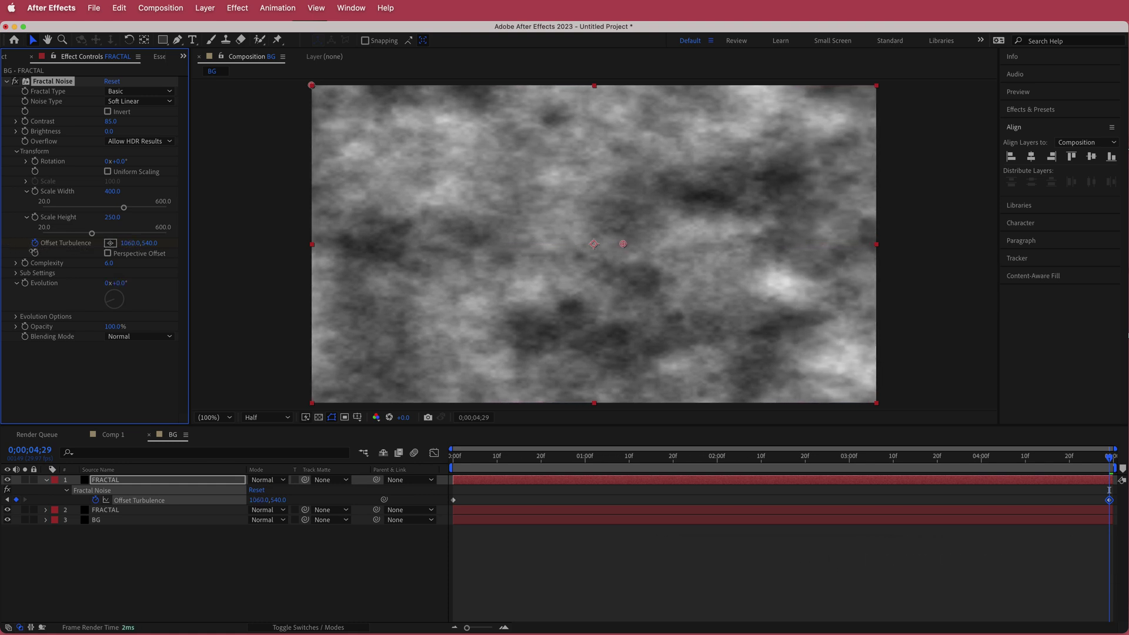
left_click_drag(133, 243, 108, 243)
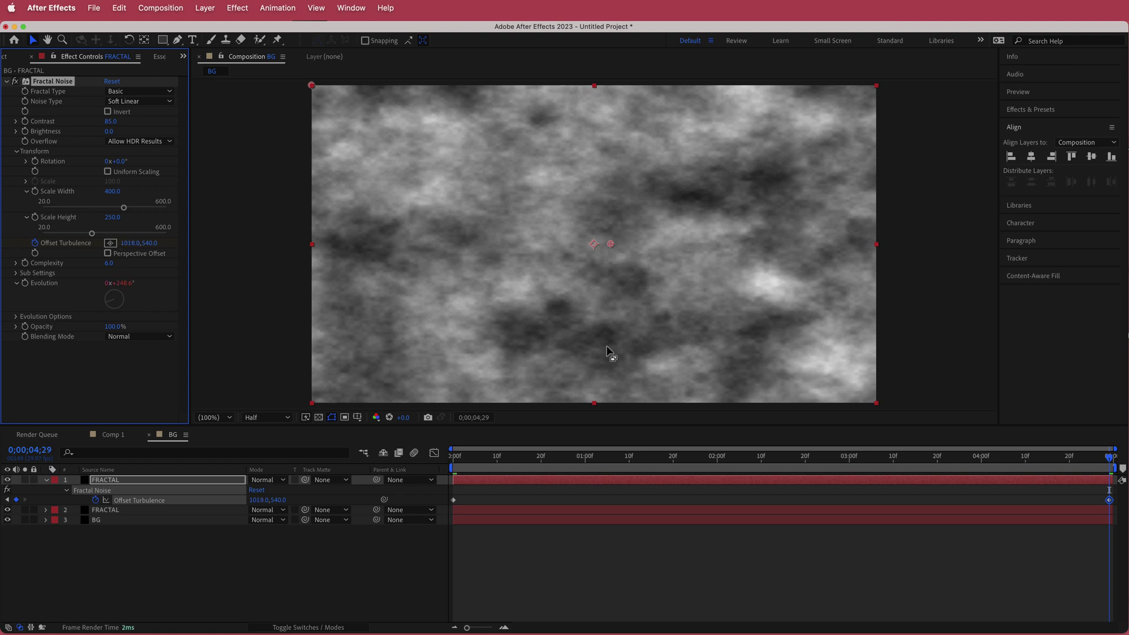
left_click(1110, 470)
key("space")
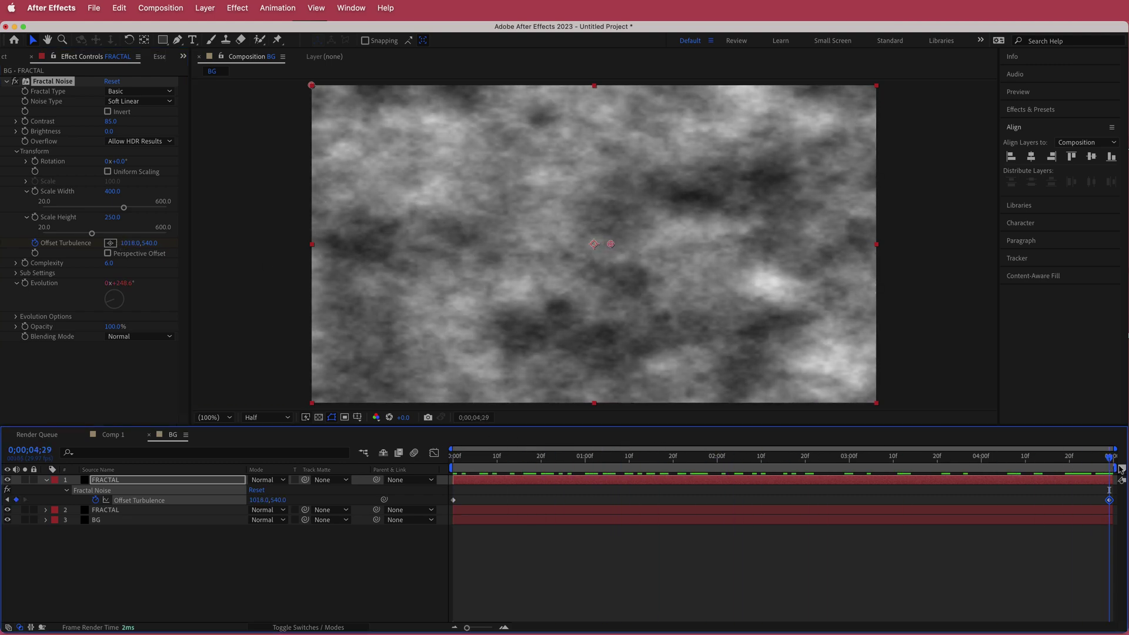
left_click_drag(1120, 469, 454, 460)
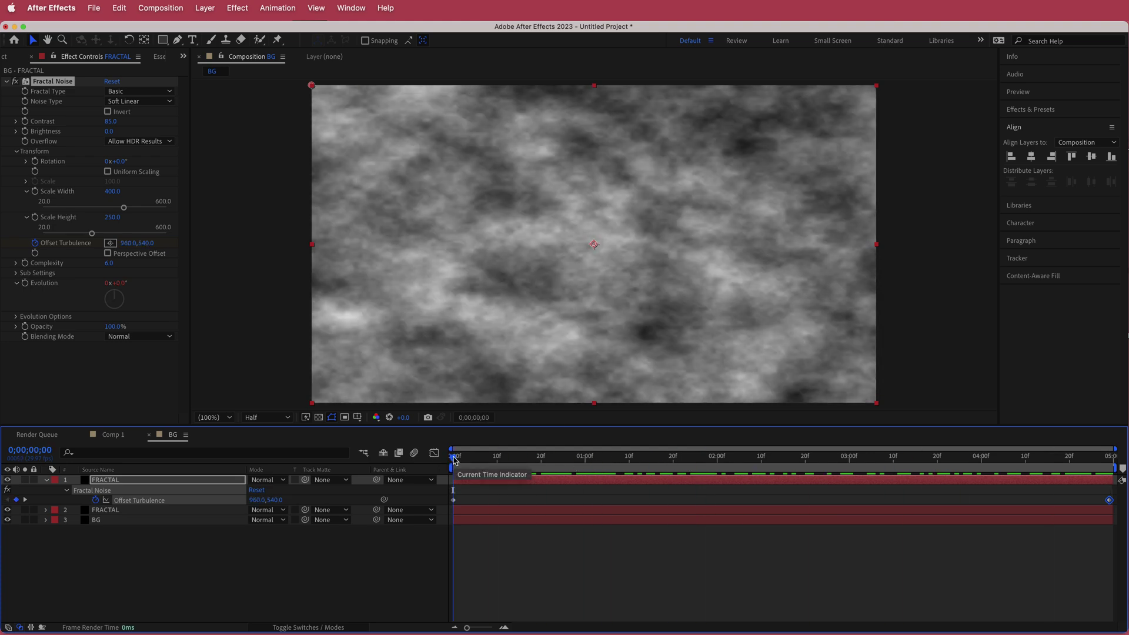
Lower the Opacity of both FRACTAL layers to 5% and scrub the background to check its subtle motion.
left_click_drag(454, 460, 563, 471)
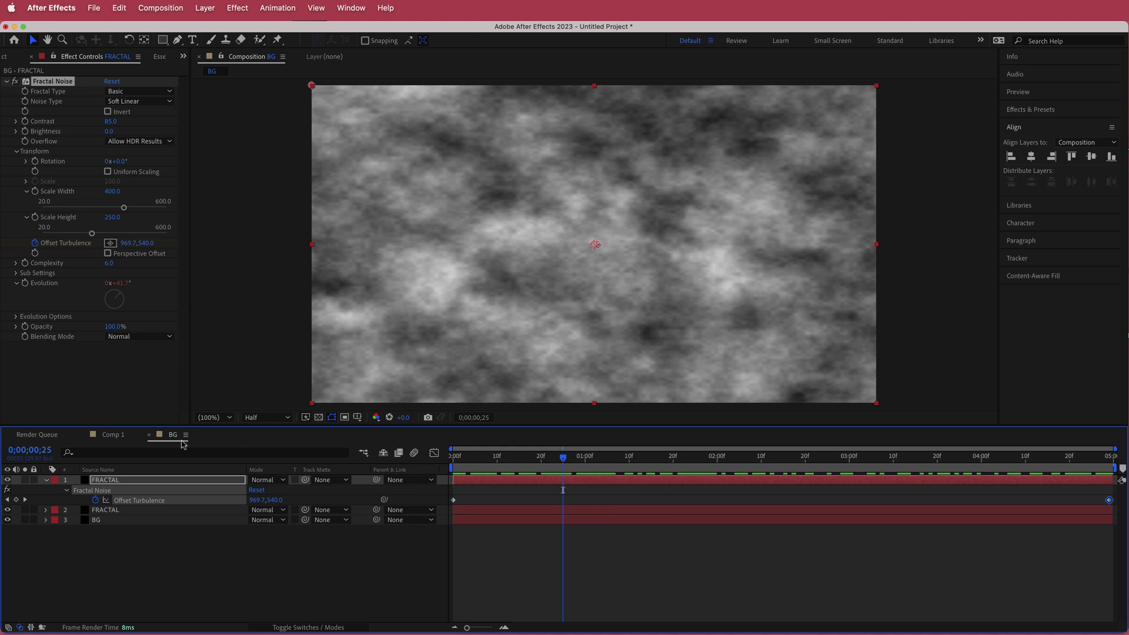
left_click(169, 570)
left_click(108, 481)
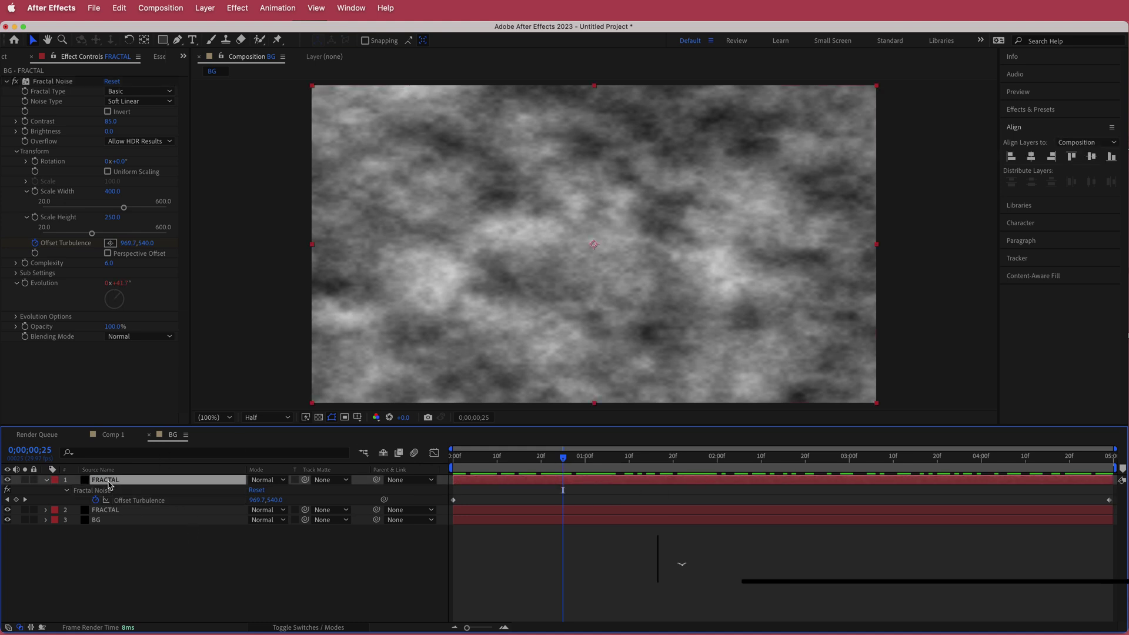
left_click(126, 510, "shift")
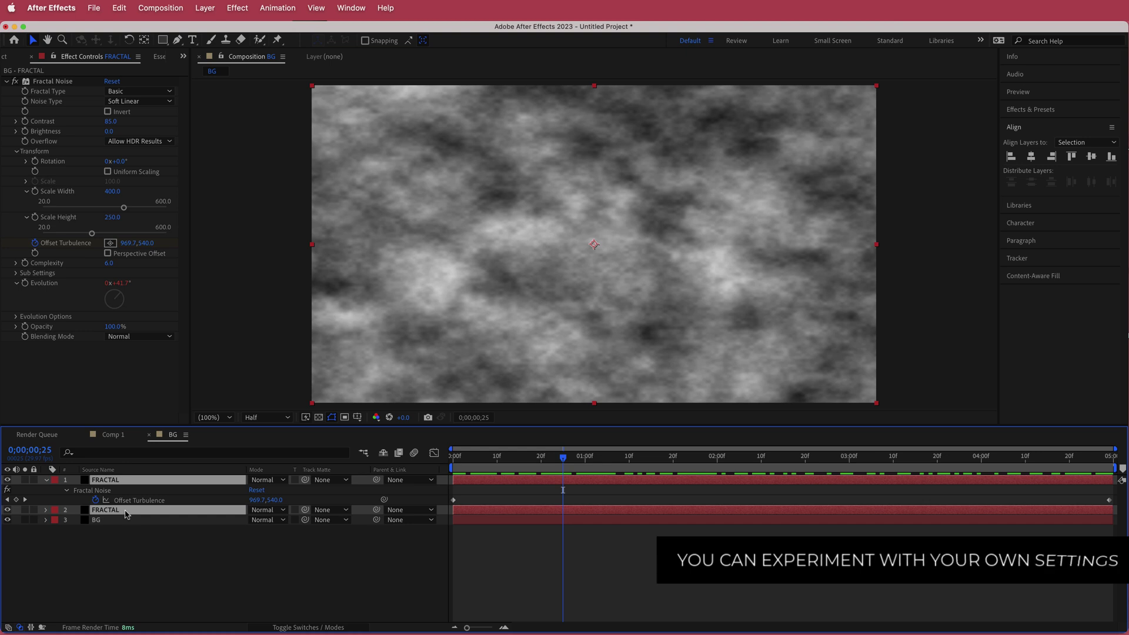
key("t")
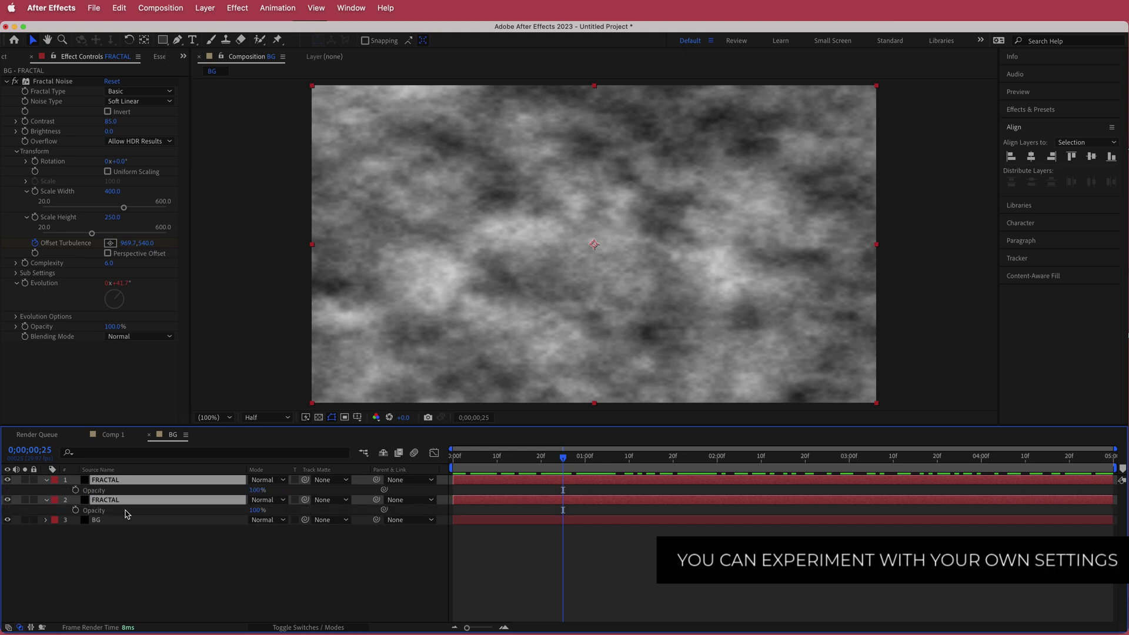
left_click(258, 491)
key("Return")
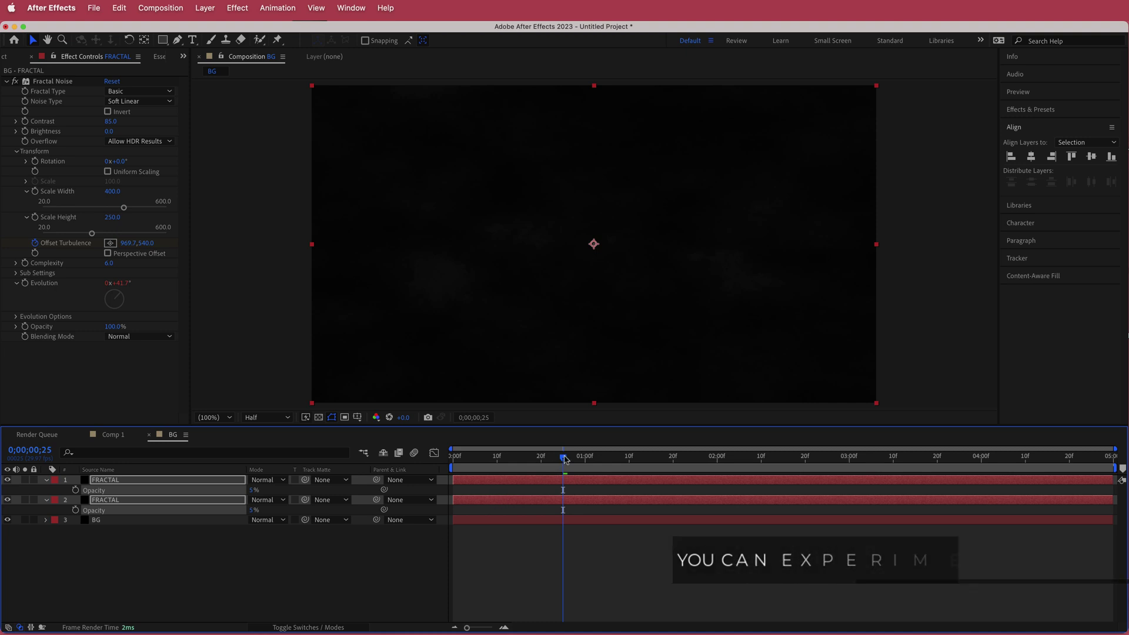
left_click_drag(563, 458, 493, 456)
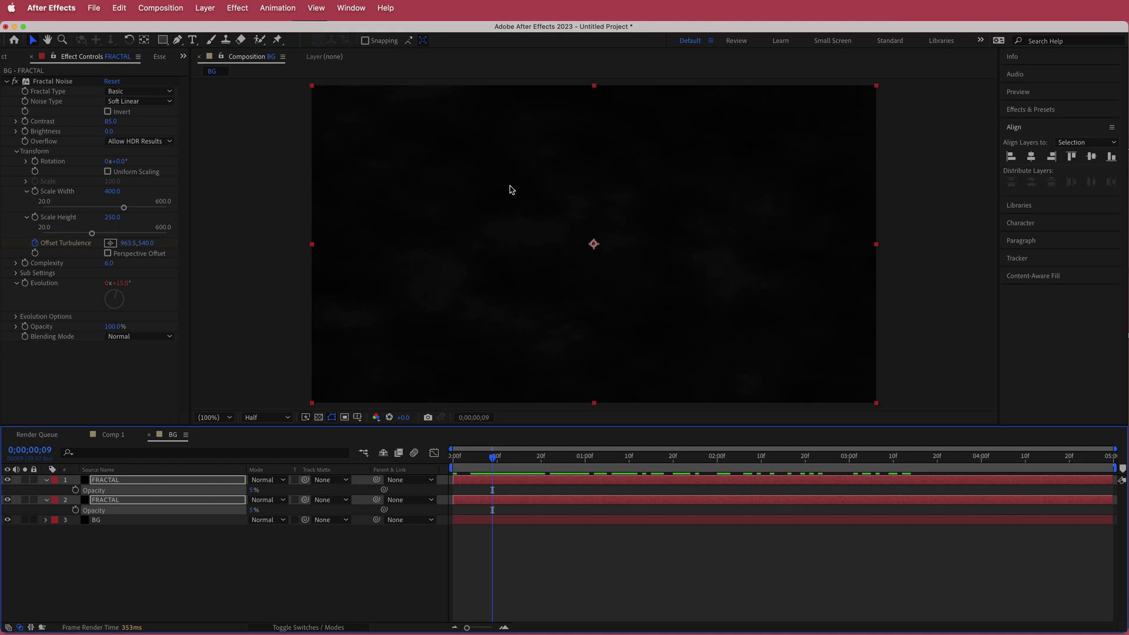
Apply the Gradient Ramp effect to the top FRACTAL layer.
left_click(140, 546)
left_click(117, 485)
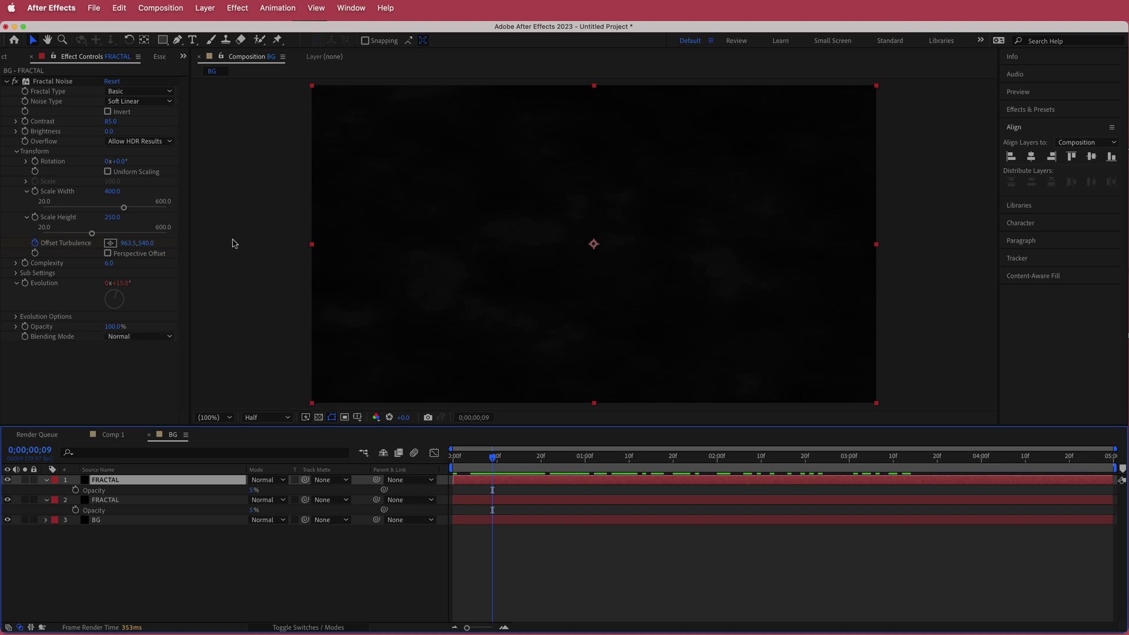
key("ctrl+space")
type("gra")
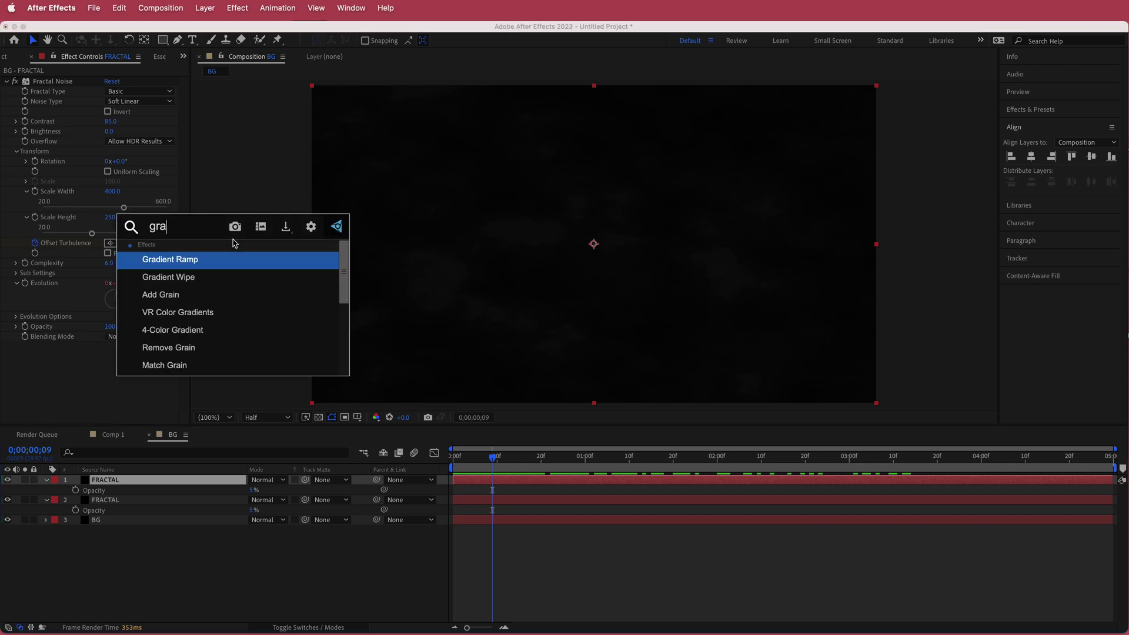
left_click(209, 261)
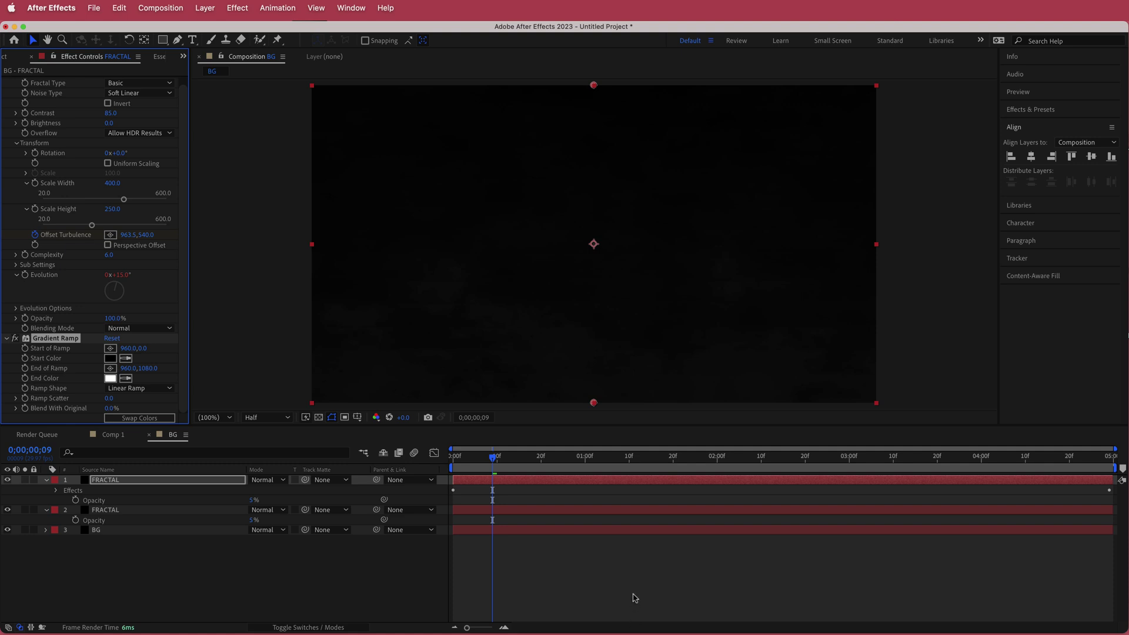
Consult the cold palettes in Color Hunt and set the Gradient Ramp's End Color to 256D85.
key("super+Tab")
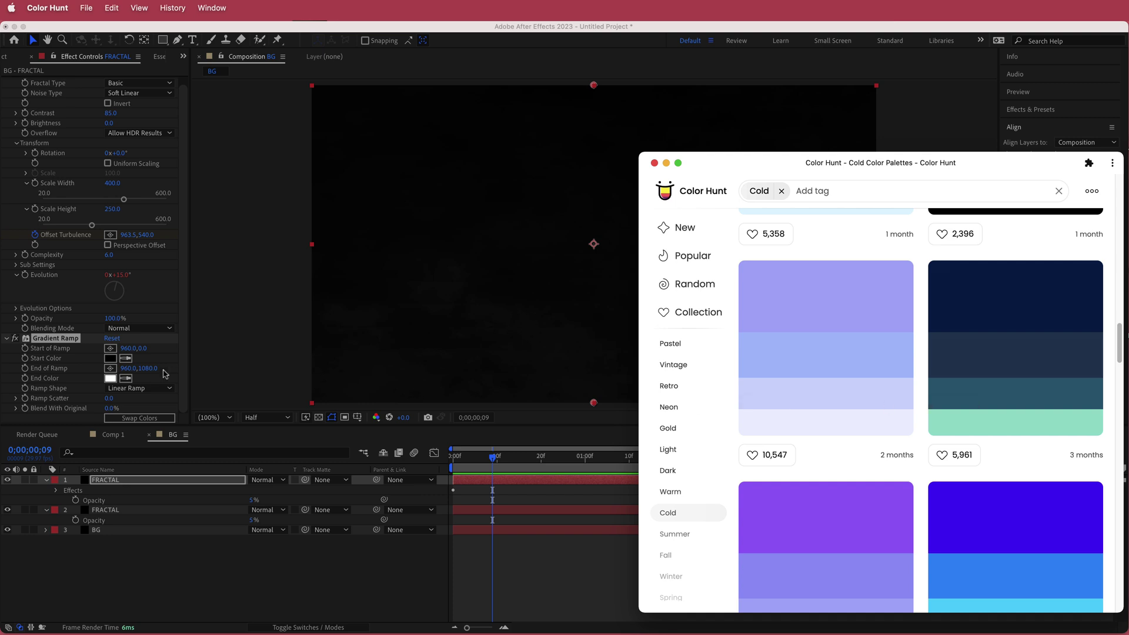
left_click(112, 383)
left_click(112, 383)
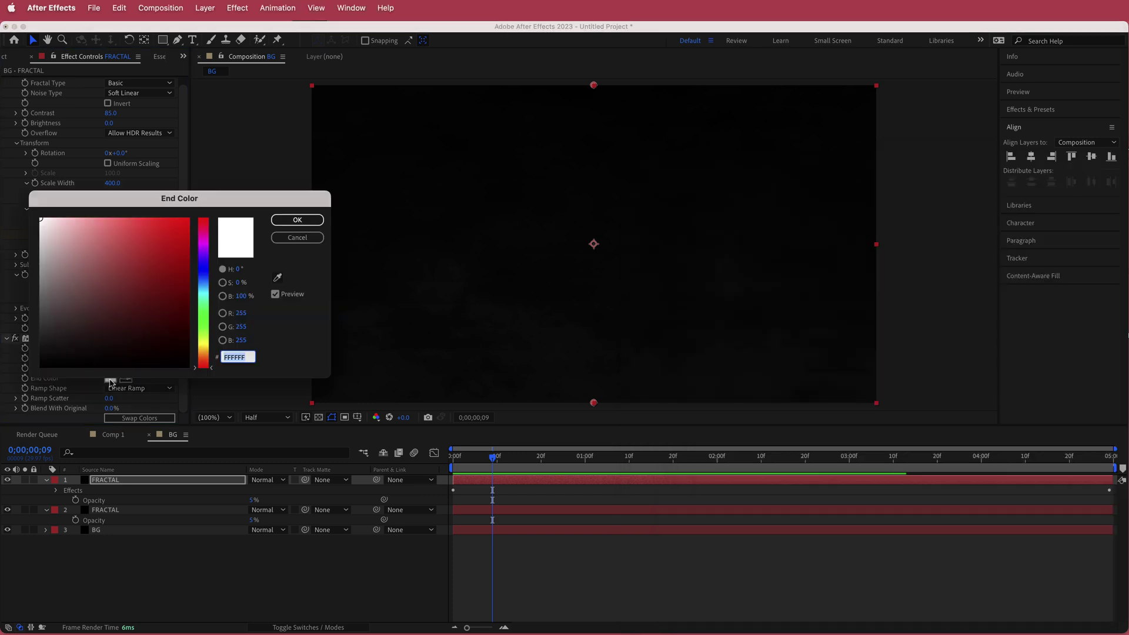
type("256D85")
key("Return")
mouse_move(629, 460)
left_mouse_down()
mouse_move(665, 460)
mouse_move(594, 461)
mouse_move(670, 460)
mouse_move(610, 460)
left_mouse_up()
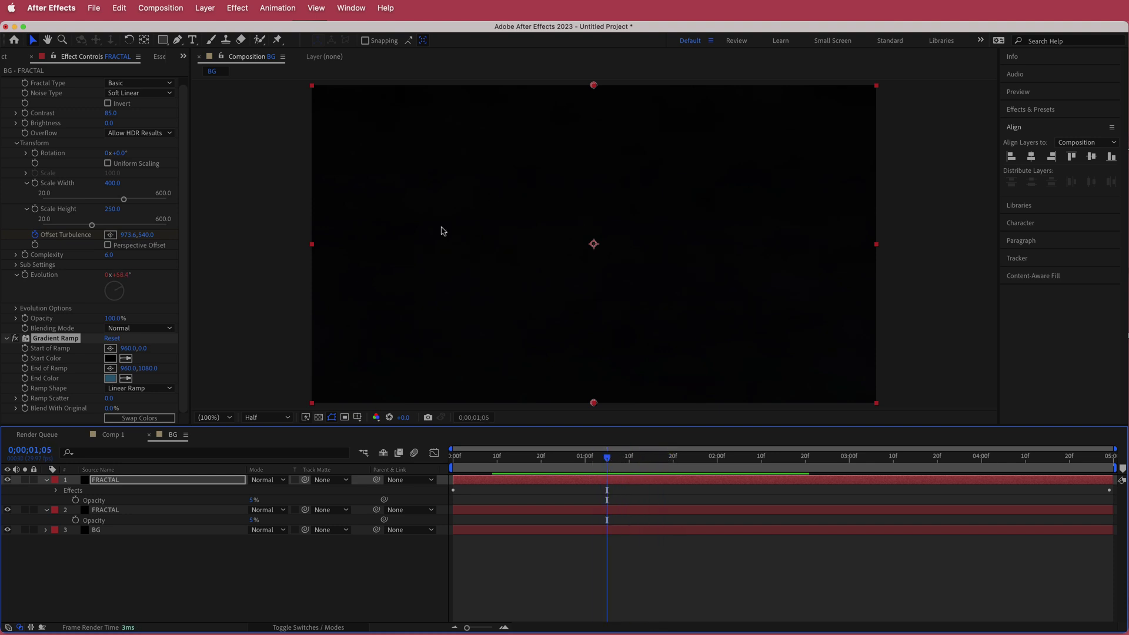
Switch to Comp 1 and place the BG composition beneath the TEXT layer.
key("super+0")
key("space")
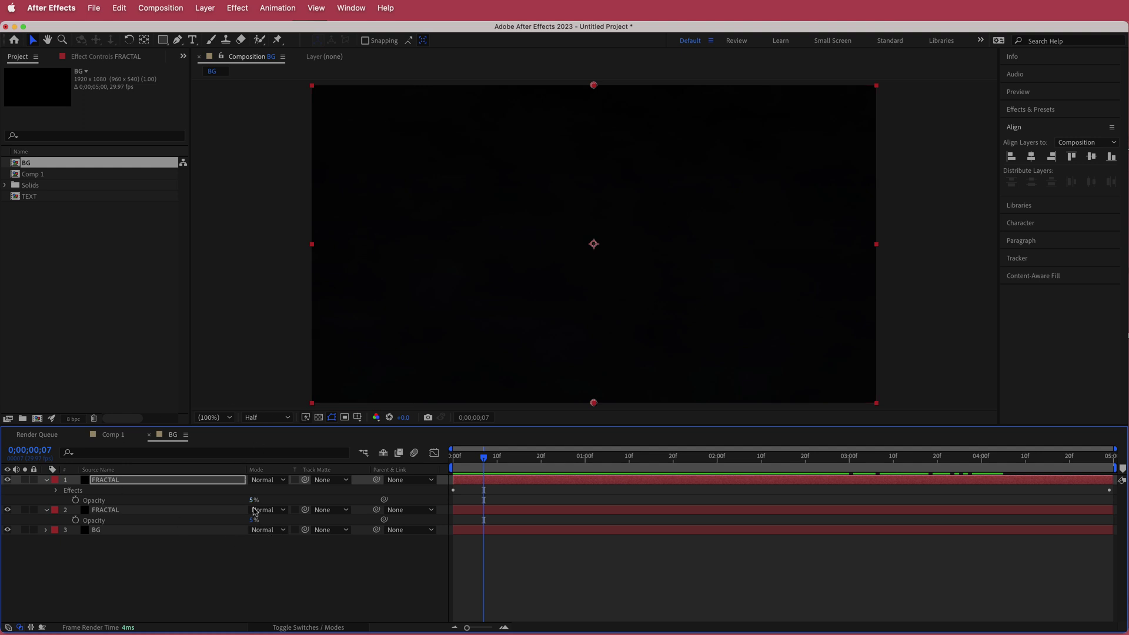
left_click(107, 59)
left_click(12, 57)
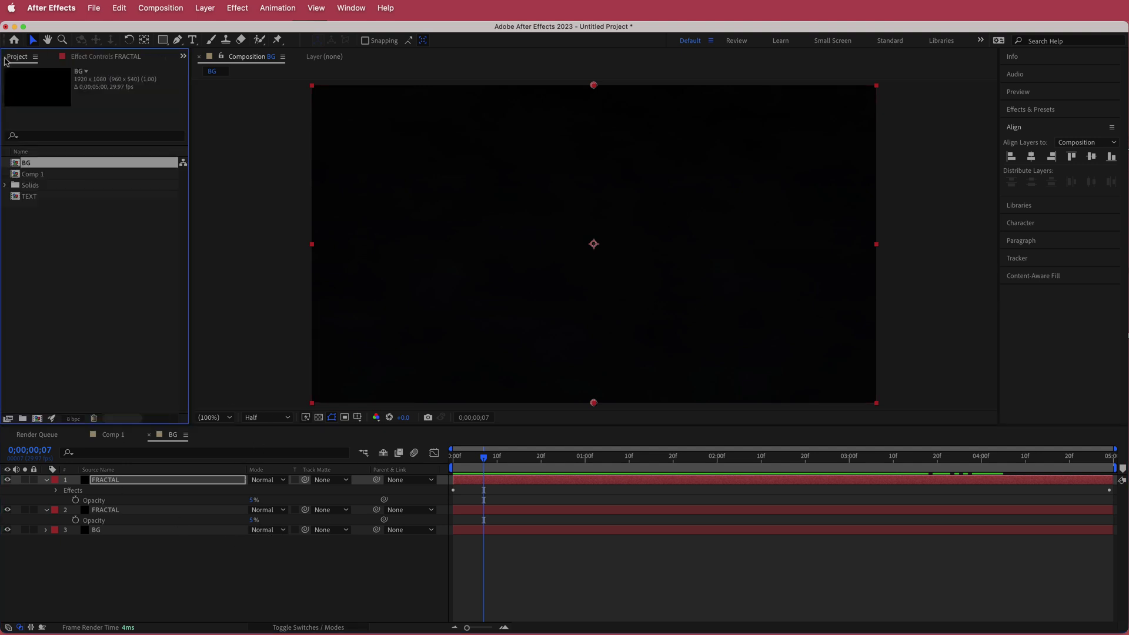
left_click(111, 435)
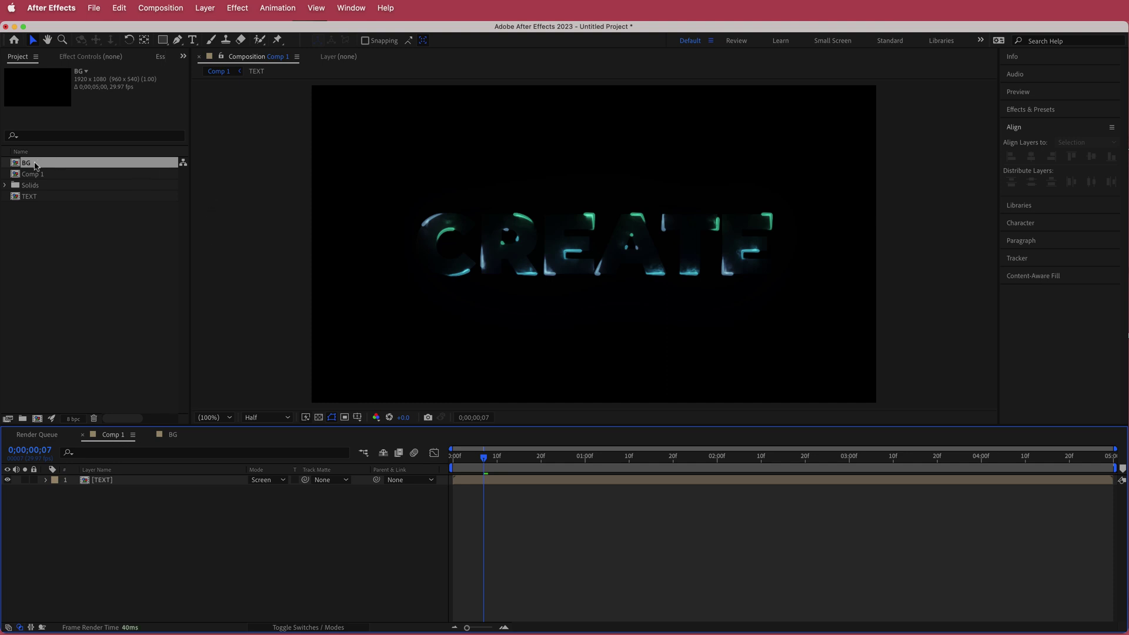
left_click_drag(35, 166, 131, 503)
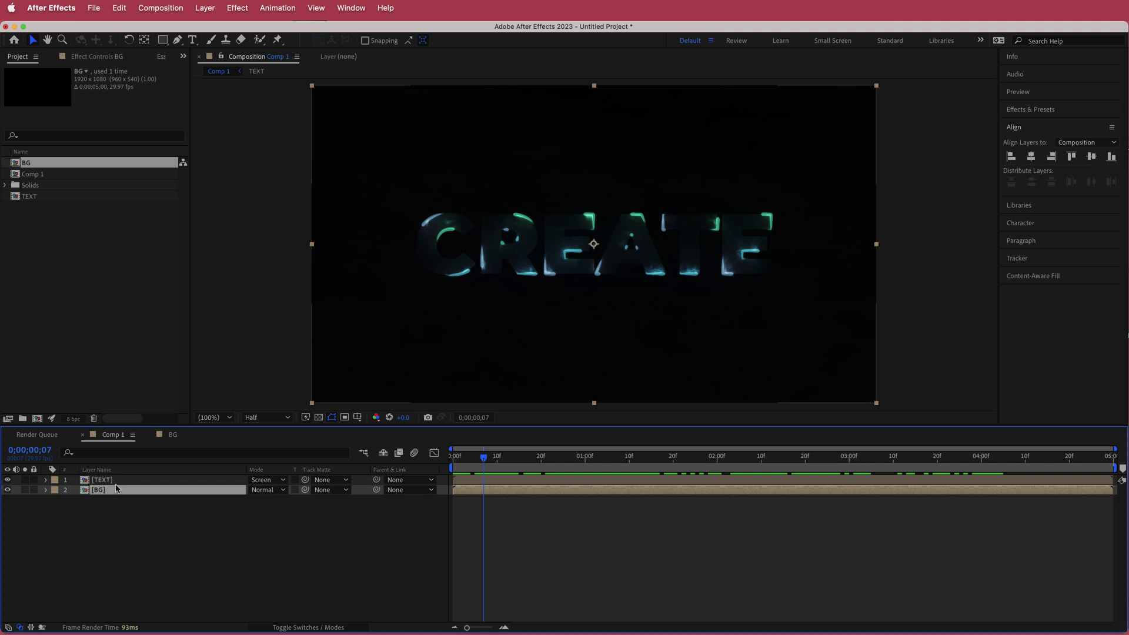
Check that the TEXT layer blends in Screen mode and scrub through the title over the background.
left_click(493, 480)
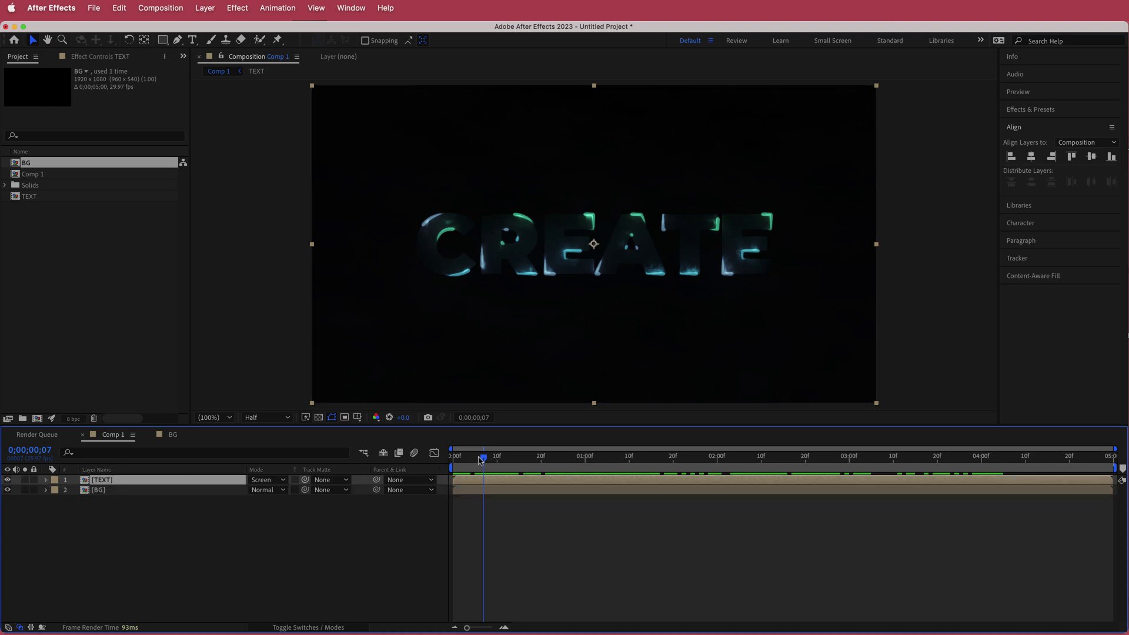
left_click_drag(481, 461, 506, 462)
left_click(263, 481)
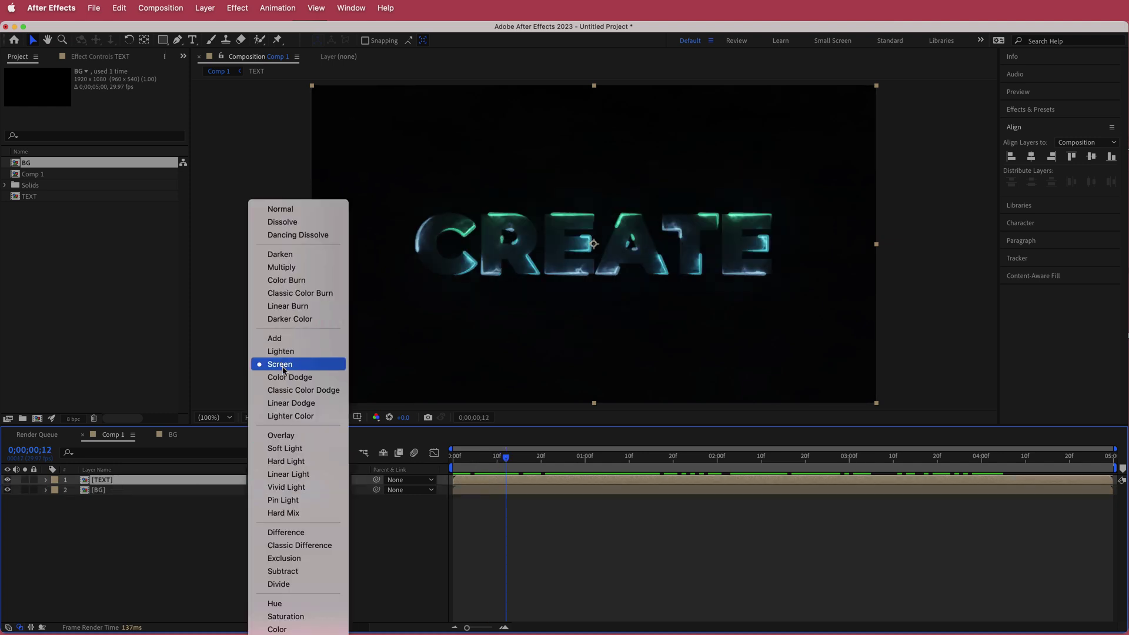
left_click(454, 431)
left_click_drag(505, 459, 696, 459)
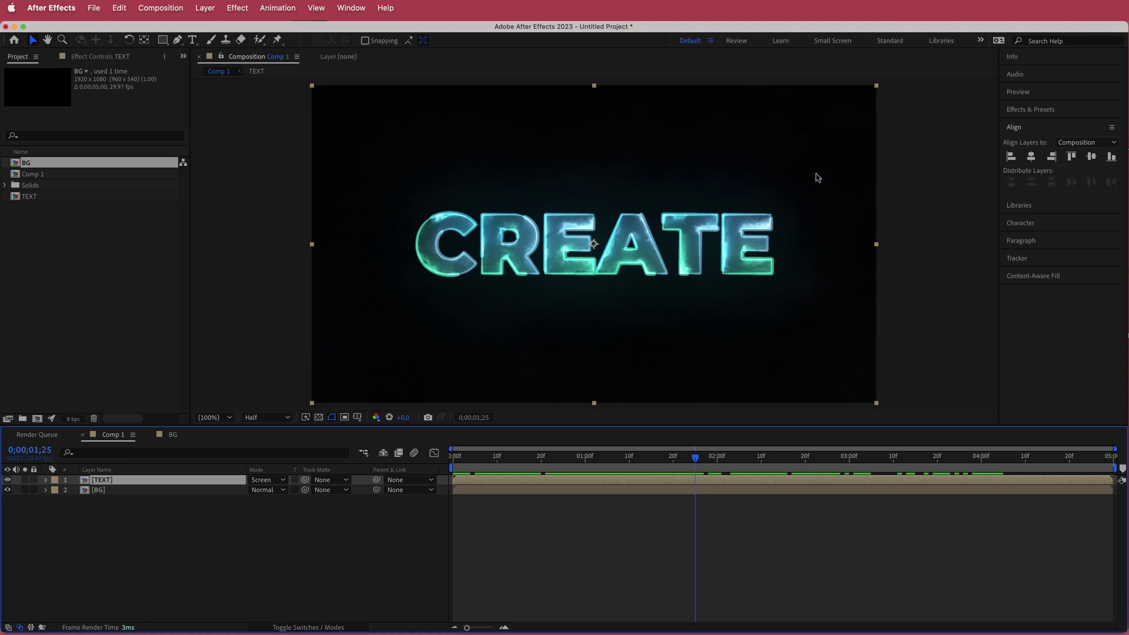
left_click_drag(700, 457, 651, 459)
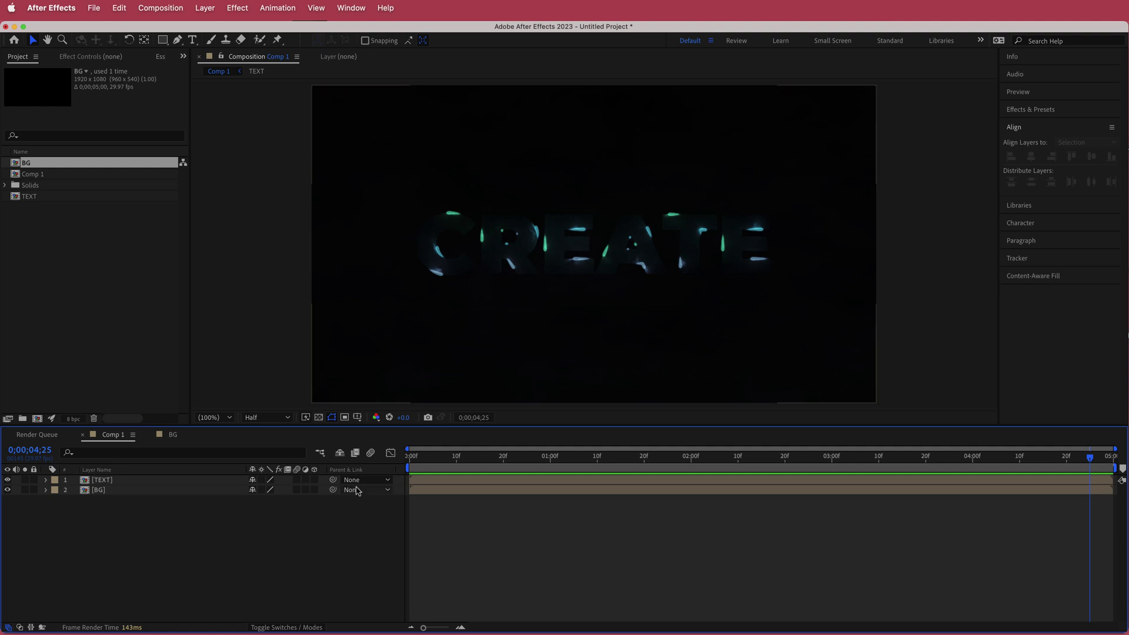
Add a Two-Node Camera with the 50mm preset to Comp 1.
right_click(327, 482)
mouse_move(360, 491)
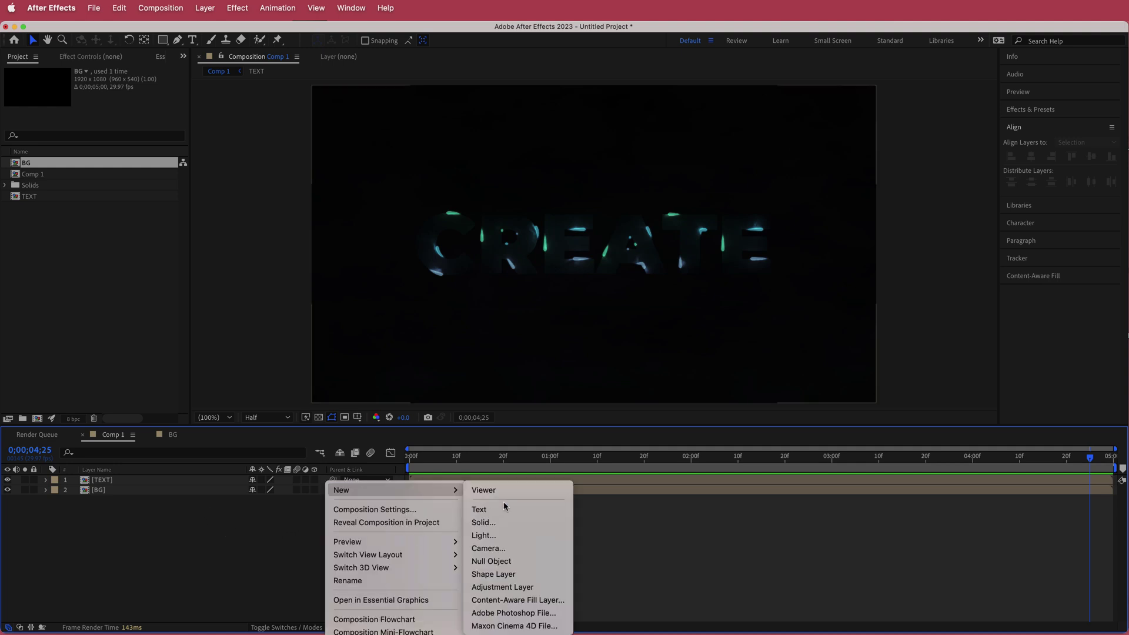
left_click(509, 547)
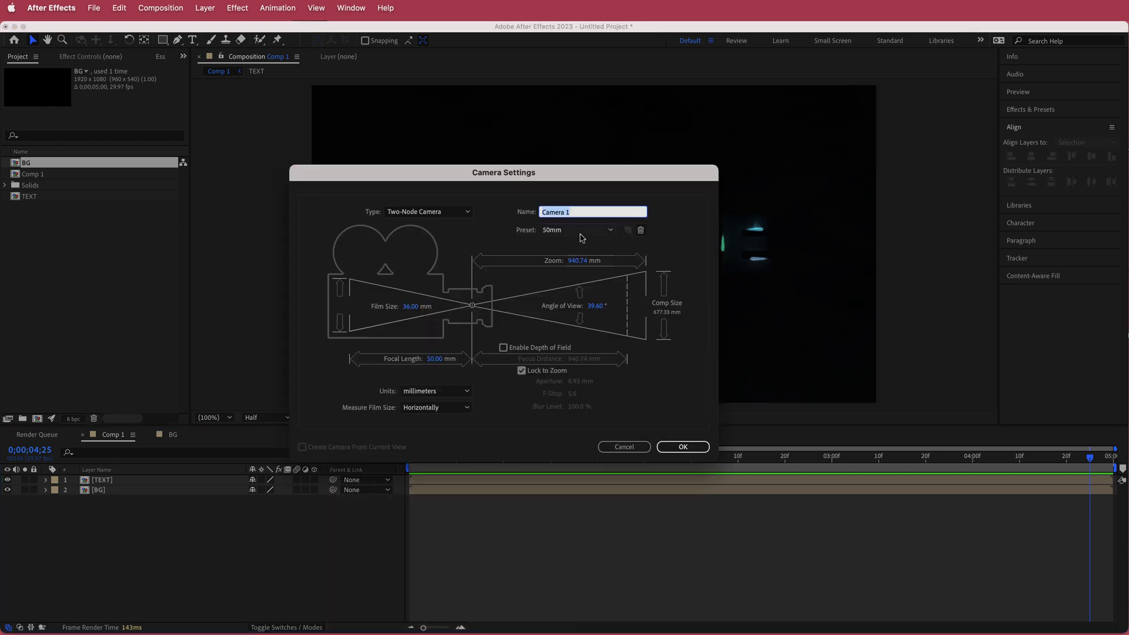
left_click(684, 448)
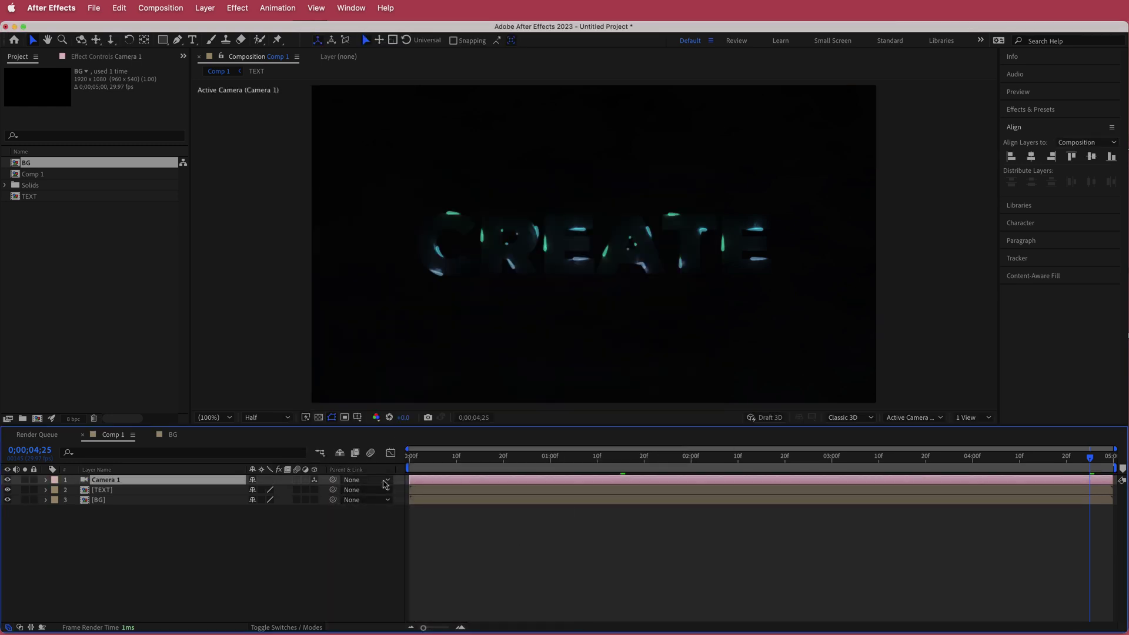
Make the TEXT layer 3D and enable Orientation keyframing at the first frame.
left_click(100, 493)
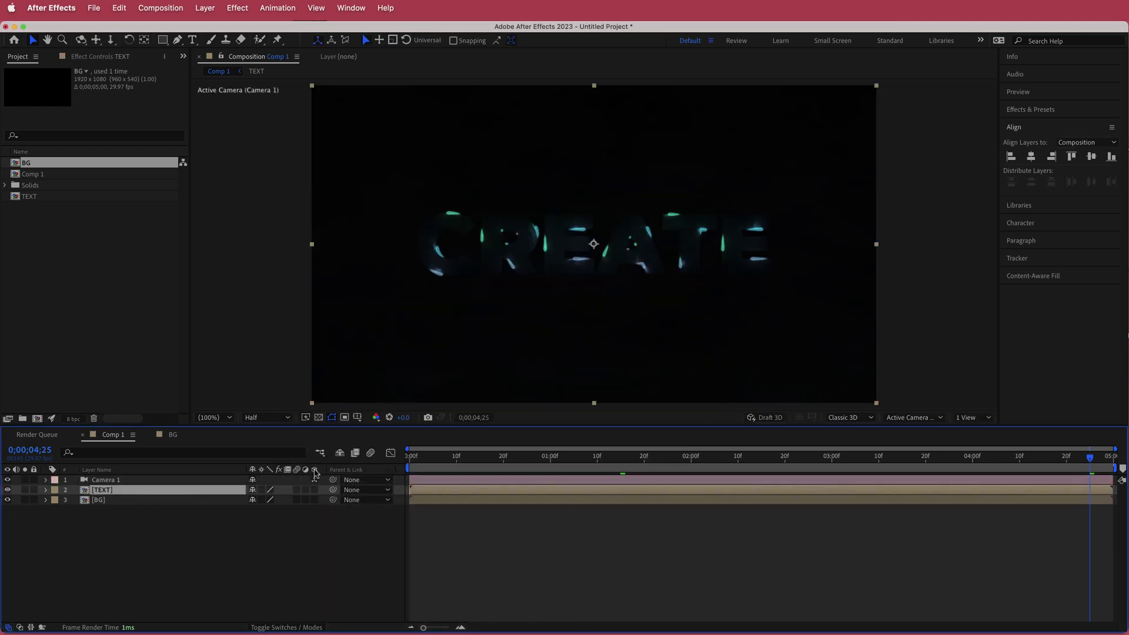
left_click(315, 490)
left_click_drag(453, 464, 406, 464)
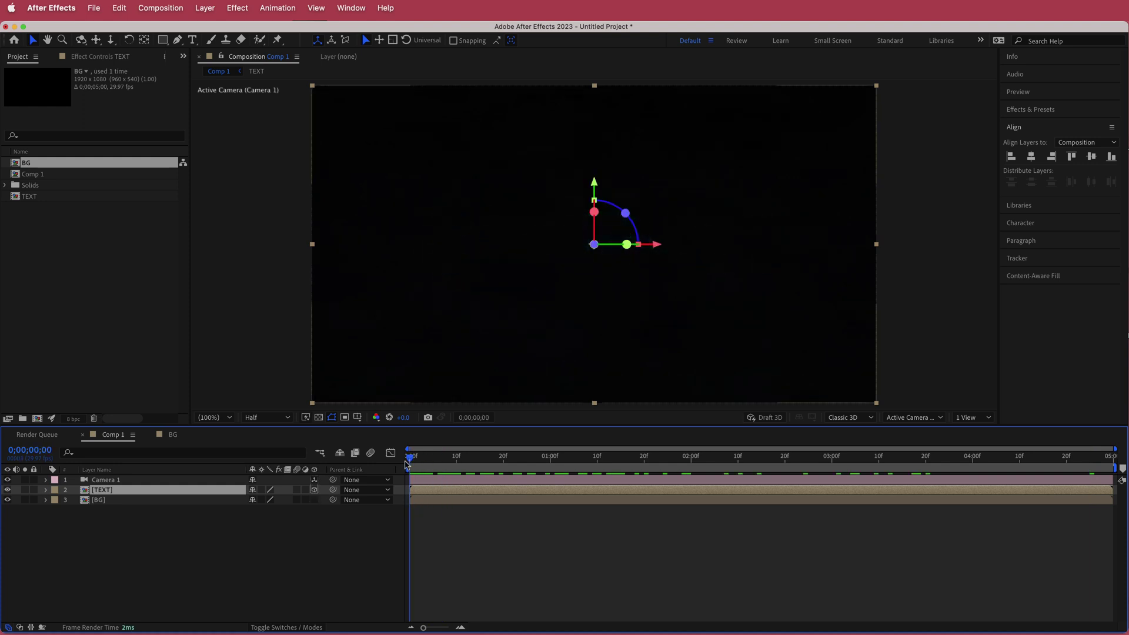
left_click(46, 490)
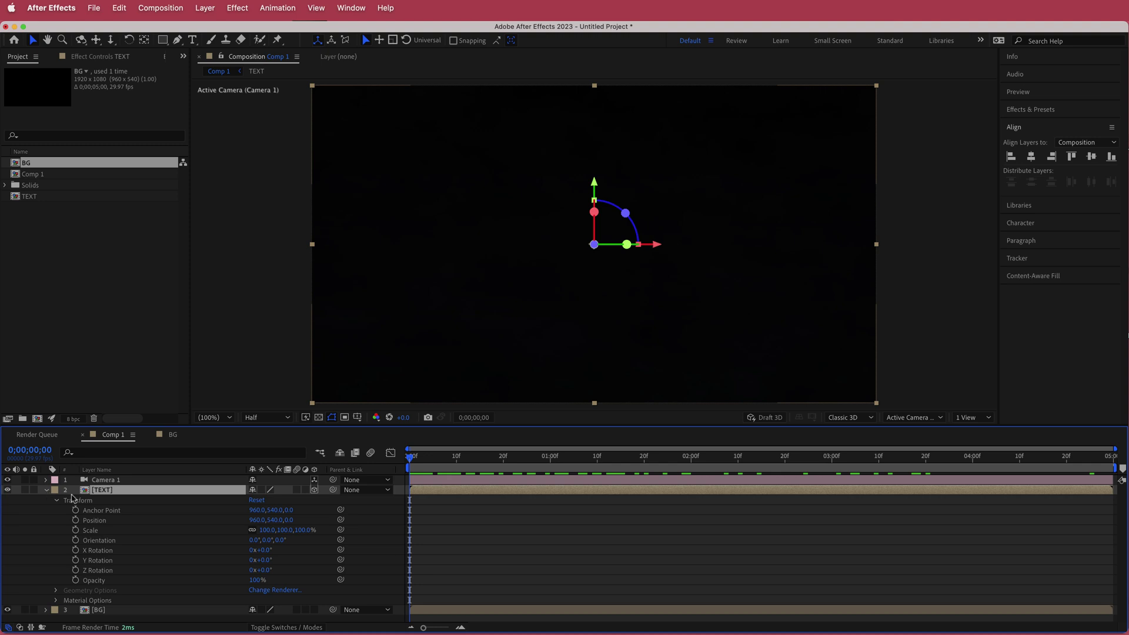
left_click(75, 541)
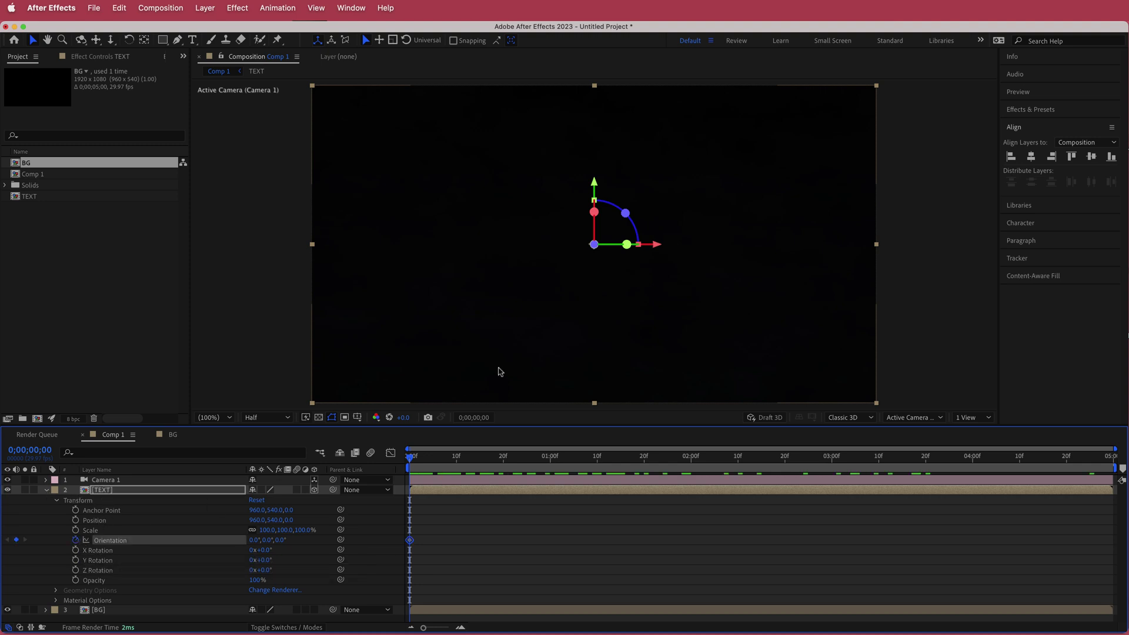
Keyframe the TEXT layer's Orientation to 349°, 14°, 0° at 0;00;00;05 and preview the tilt.
left_click_drag(412, 462, 433, 459)
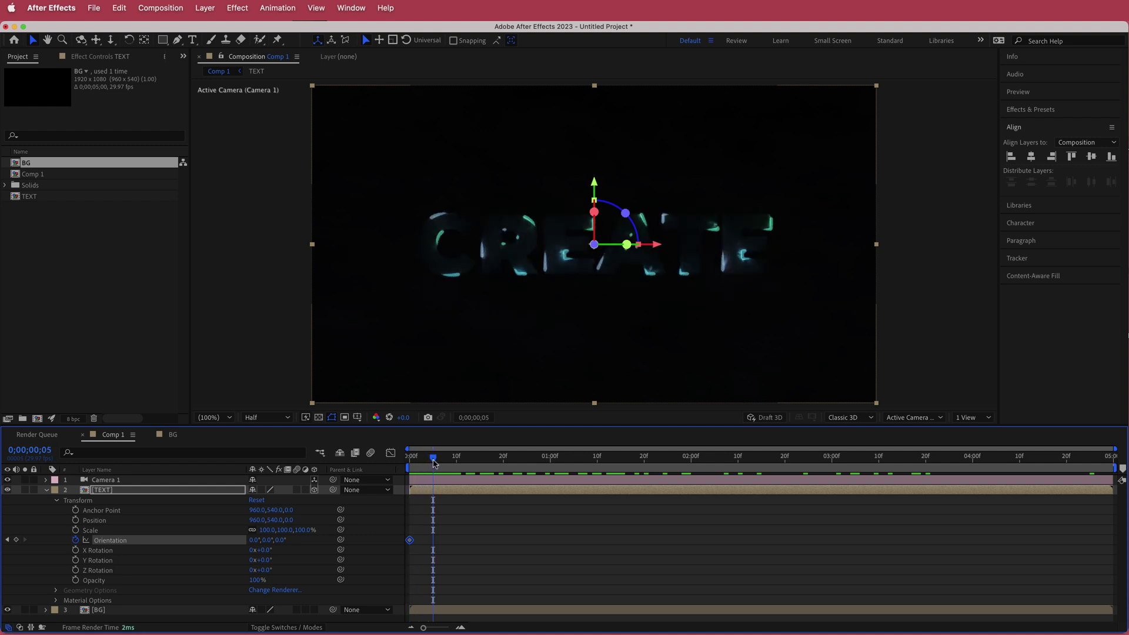
left_click_drag(256, 541, 291, 542)
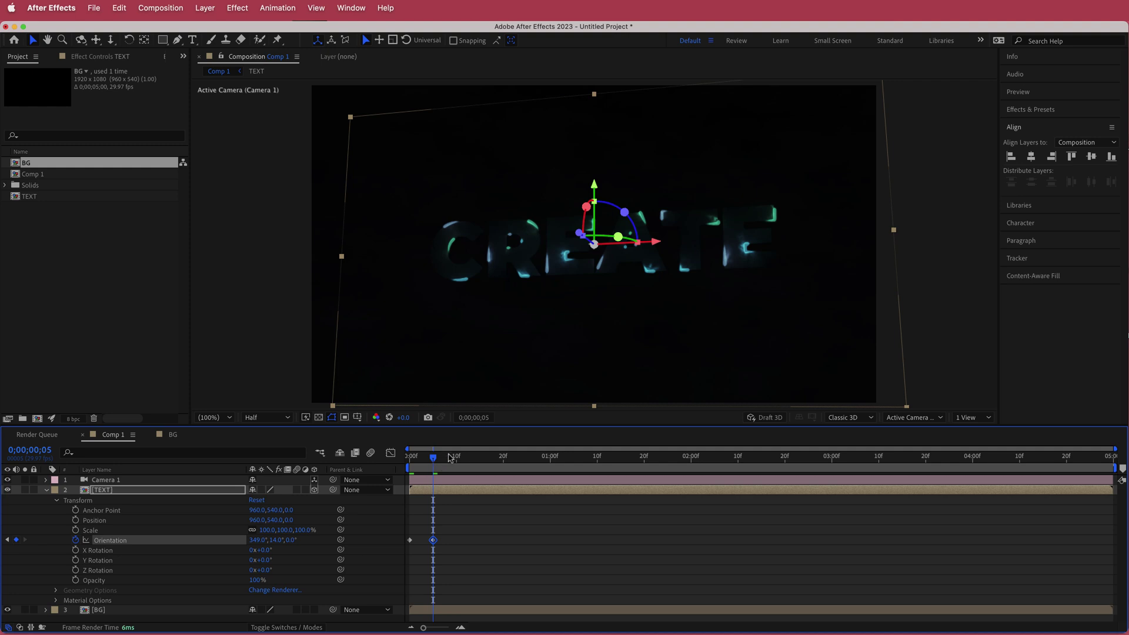
key("space")
key("space")
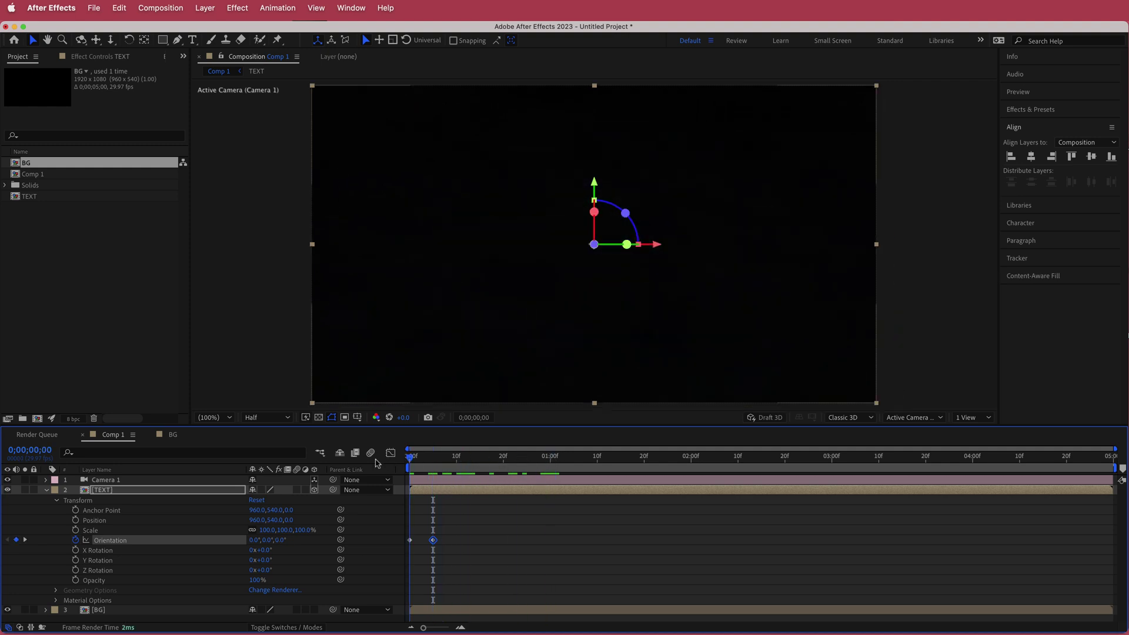
key("space")
Keyframe the TEXT layer's Orientation to 2°, 343°, 0° near the end, and move the two tilted keyframes to the first and last frames.
left_click_drag(1100, 457, 1098, 460)
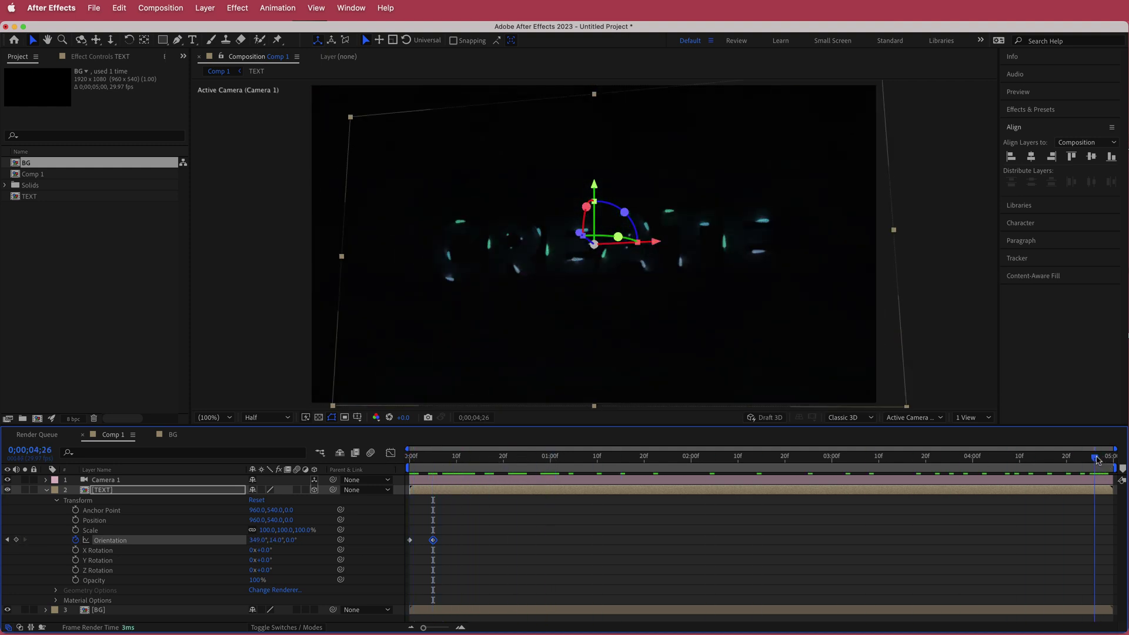
left_click_drag(272, 540, 253, 540)
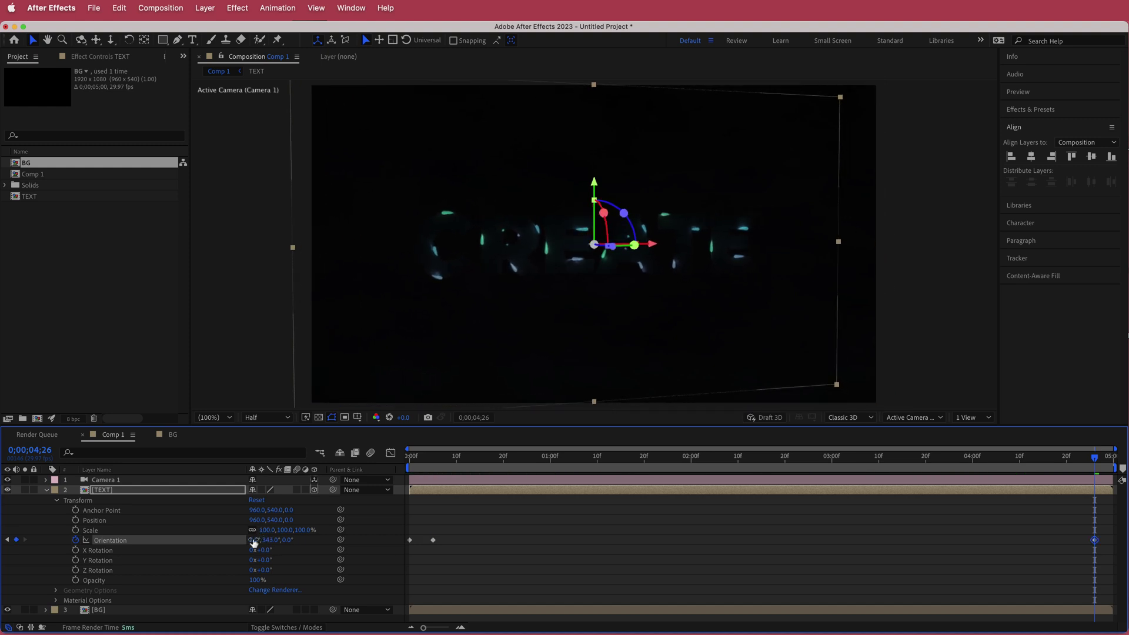
left_click(415, 546)
left_click_drag(434, 542, 415, 542)
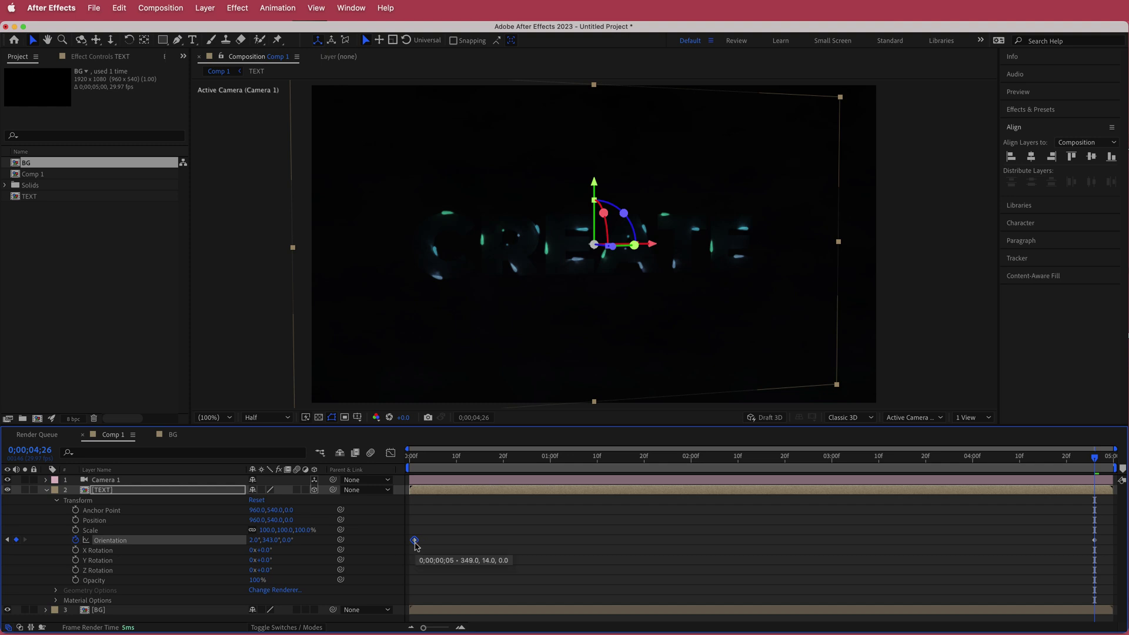
left_click_drag(1095, 541, 1115, 546)
Play the composition from the first frame and scrub through it to review the title's 3D rotation.
left_click_drag(1095, 458, 393, 462)
key("space")
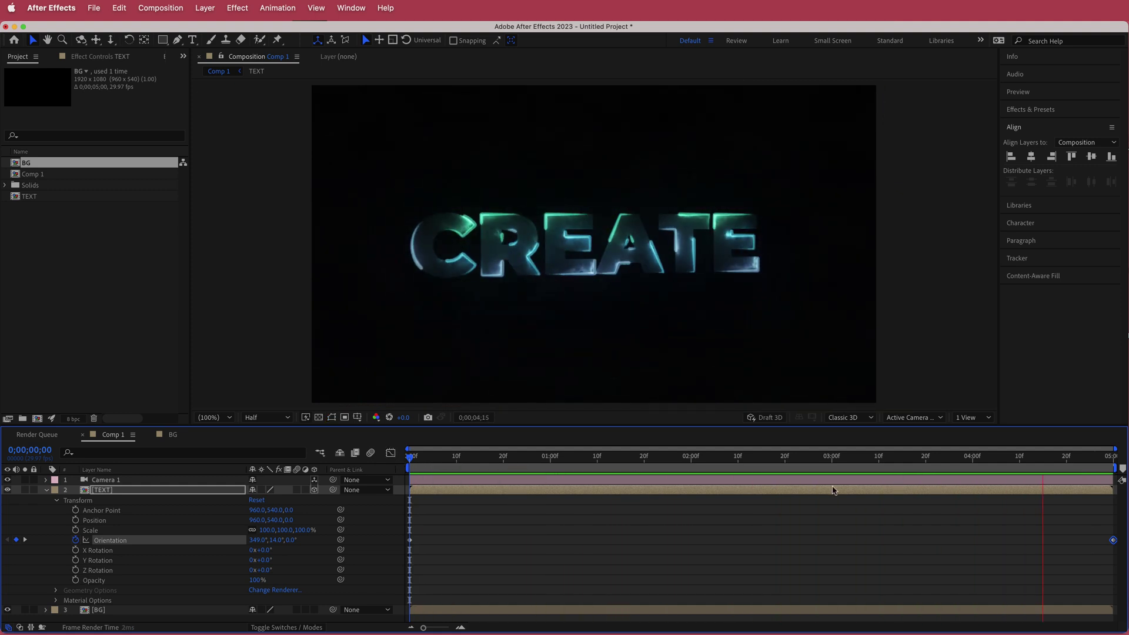
left_click(461, 465)
left_click_drag(1094, 466, 466, 466)
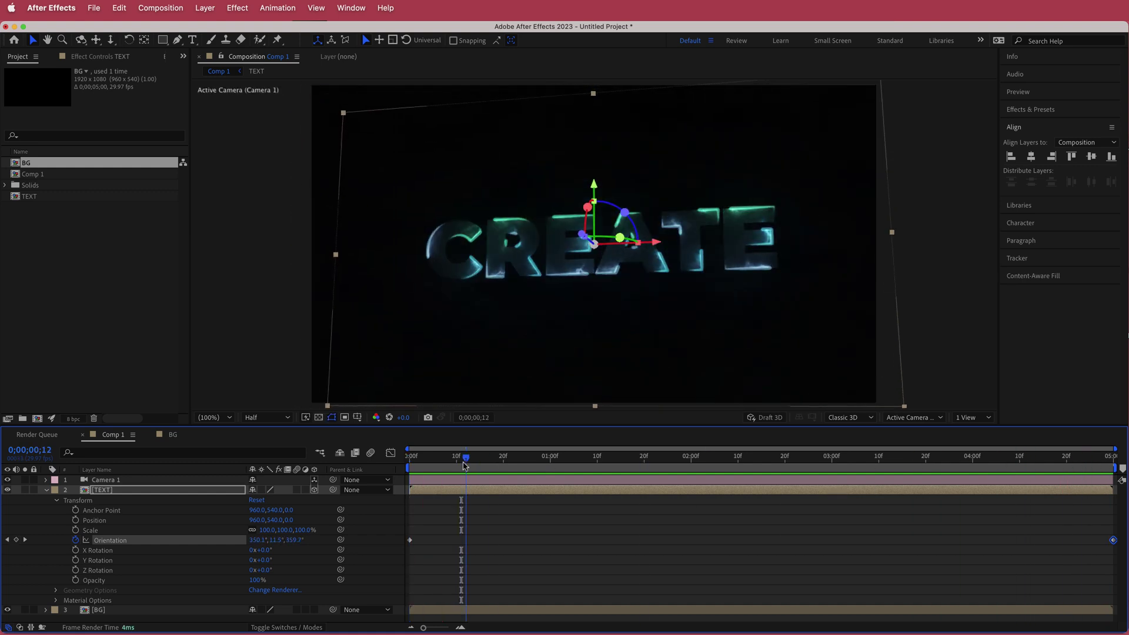
Collapse the TEXT layer's properties and add a new adjustment layer directly above it in Comp 1.
left_click(47, 491)
right_click(327, 483)
mouse_move(366, 494)
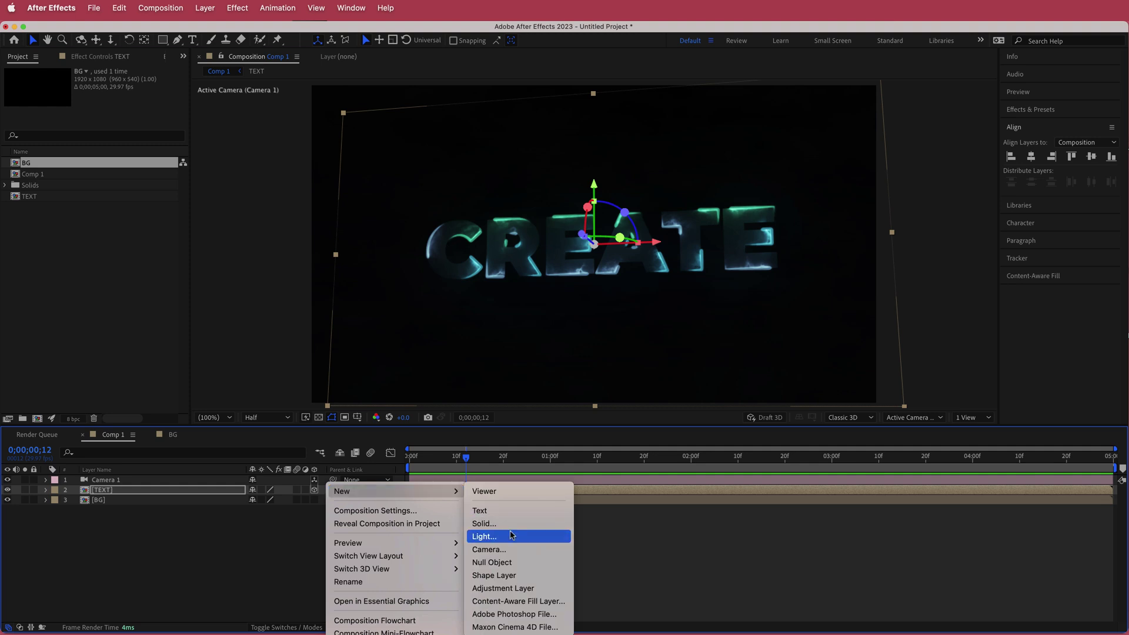
left_click(531, 590)
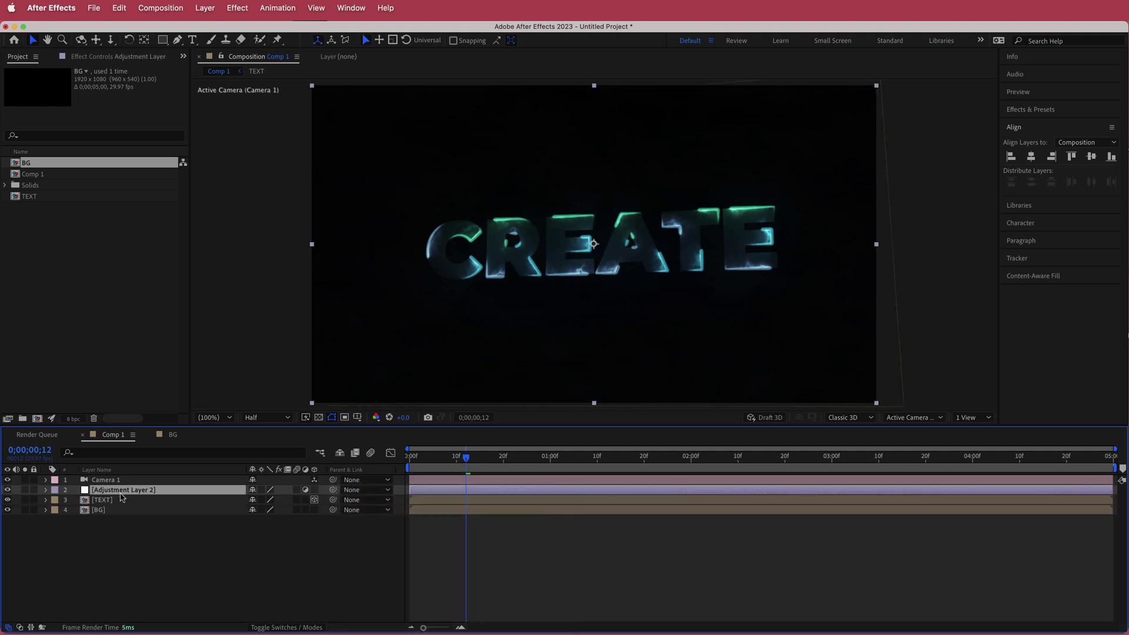
Apply the Noise effect to the new adjustment layer with Amount of Noise at 6%, and scrub through the opening frames to review it.
key("ctrl+space")
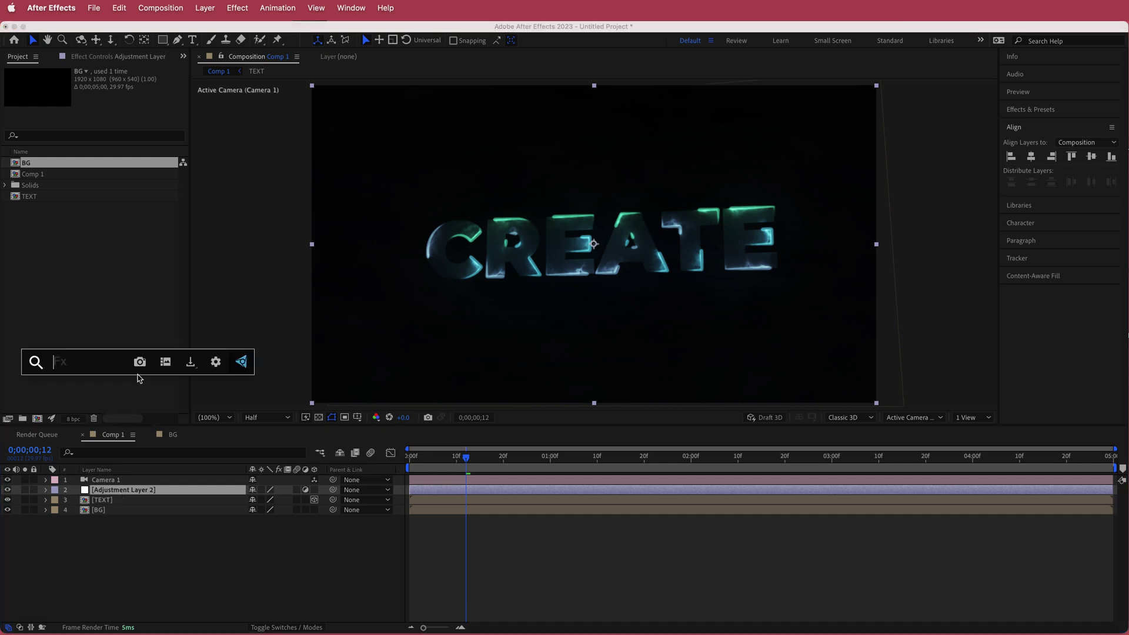
type("noise")
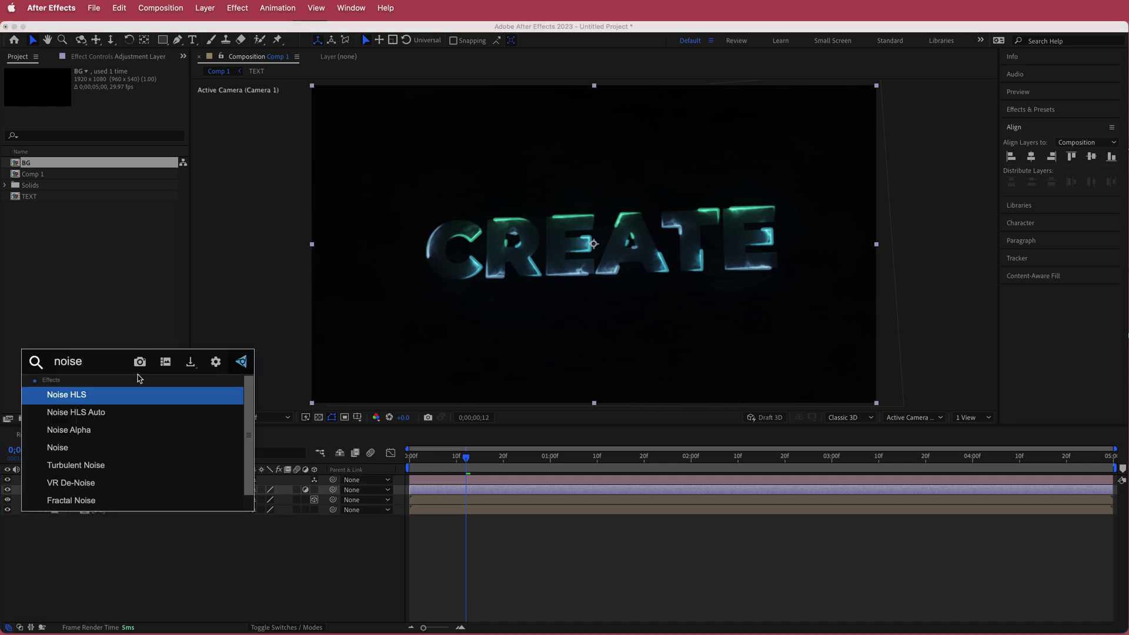
left_click(87, 449)
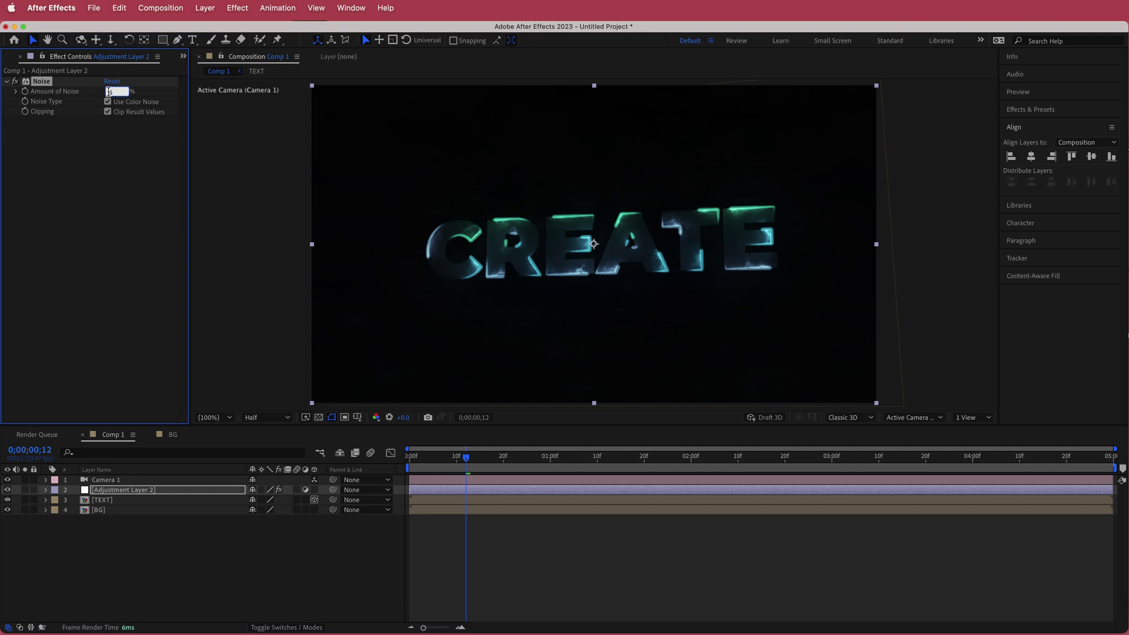
left_click(419, 463)
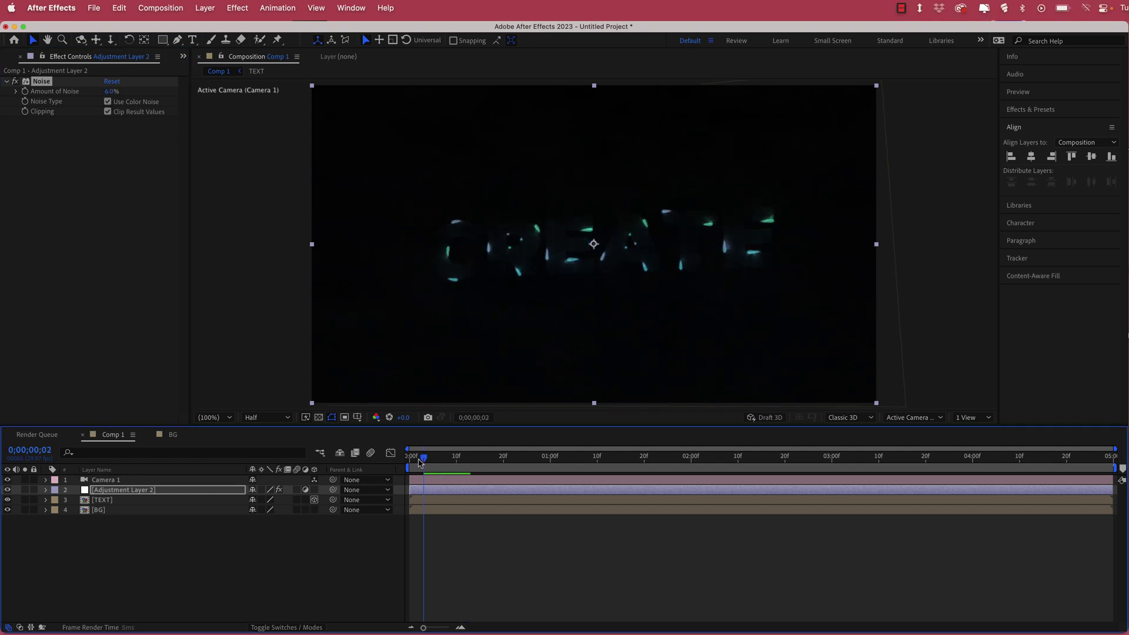
left_click_drag(427, 462, 550, 468)
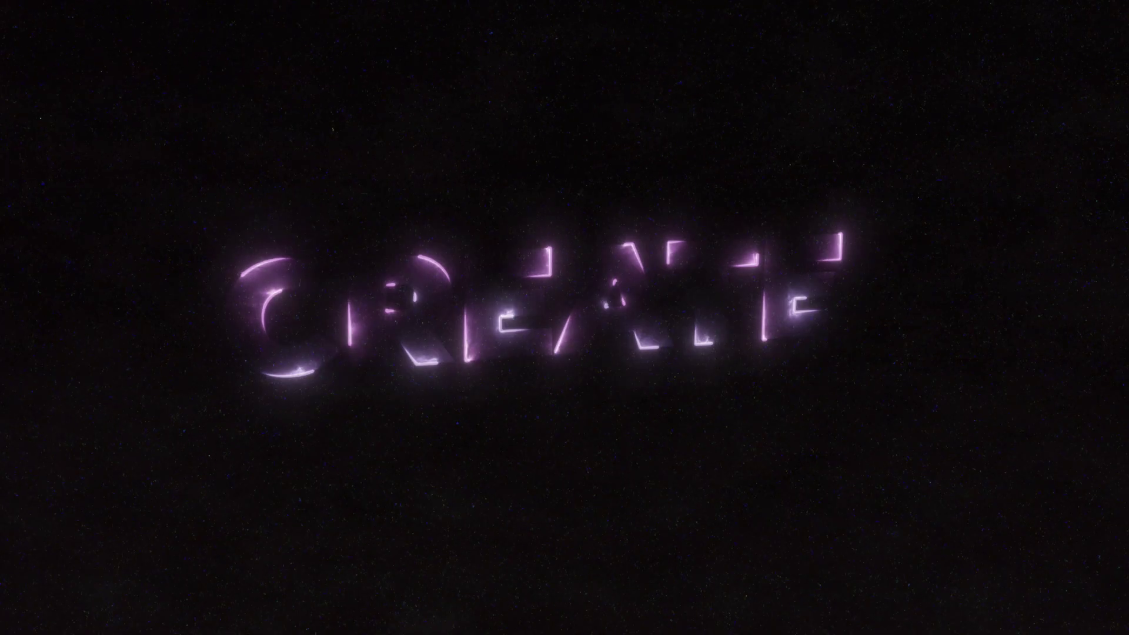